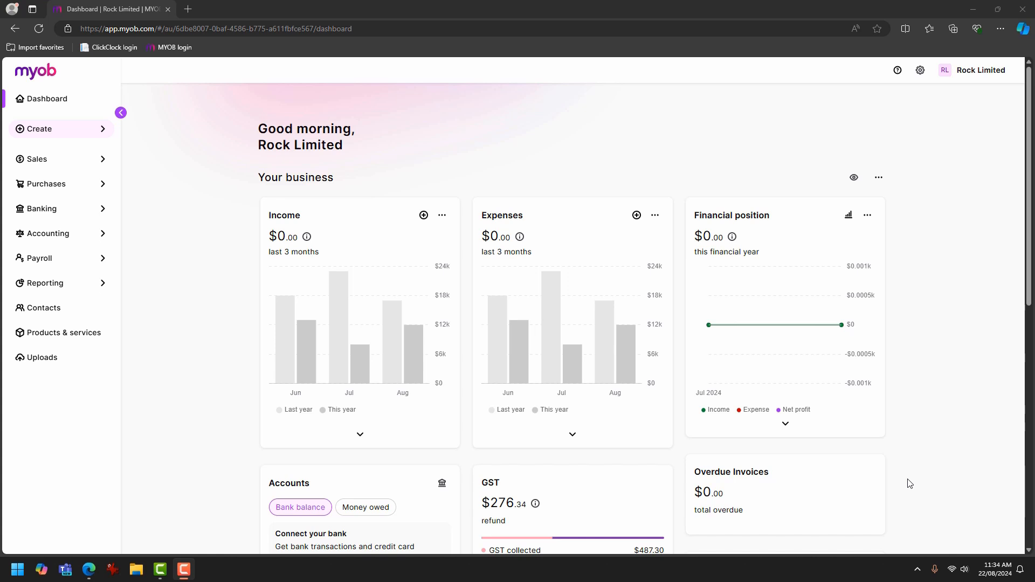
# In the general payroll settings, set the timesheet week to start on Monday and save the settings
pyautogui.click(921, 71)
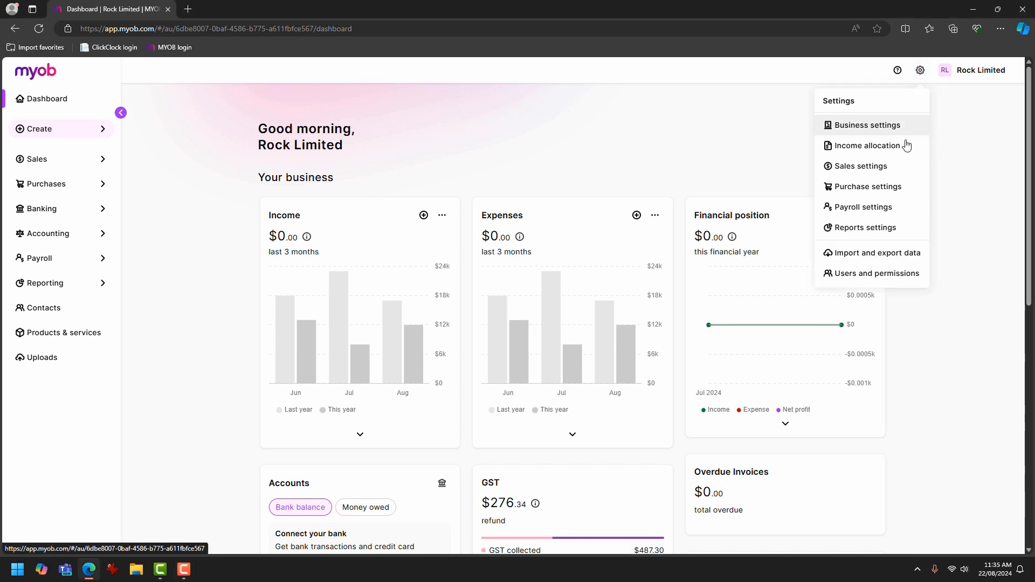
pyautogui.click(869, 209)
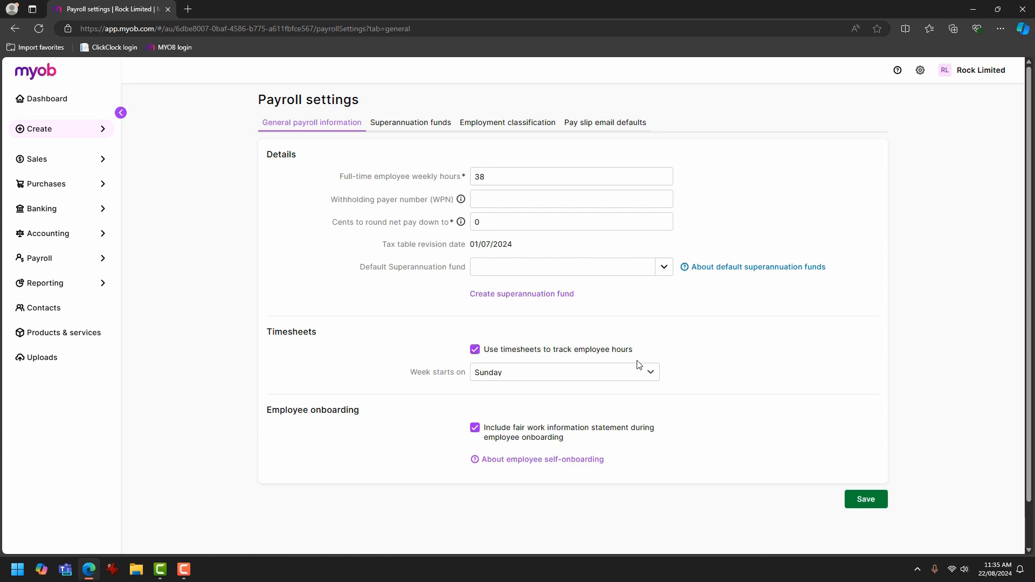
pyautogui.click(613, 377)
pyautogui.click(535, 389)
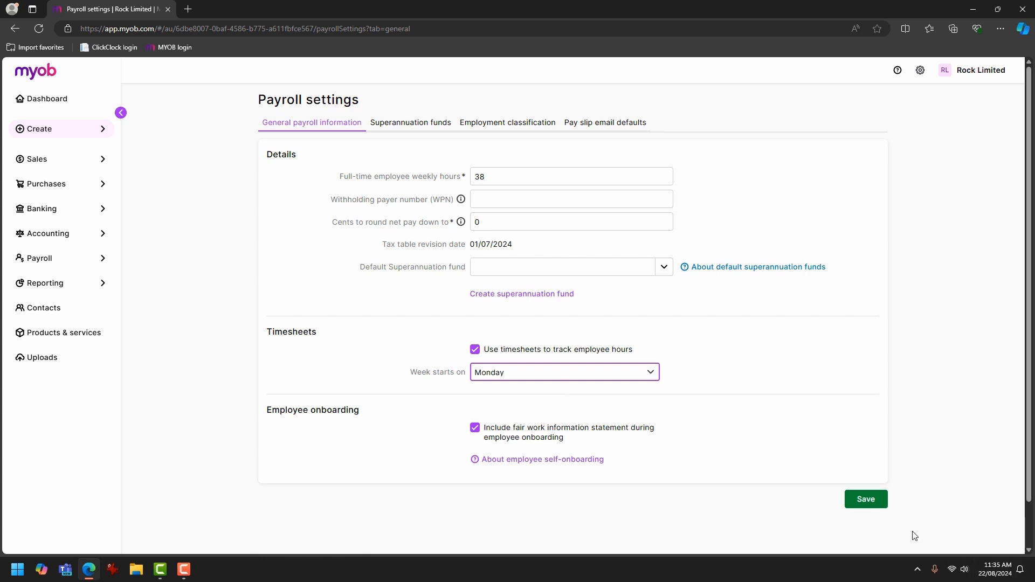
pyautogui.click(865, 505)
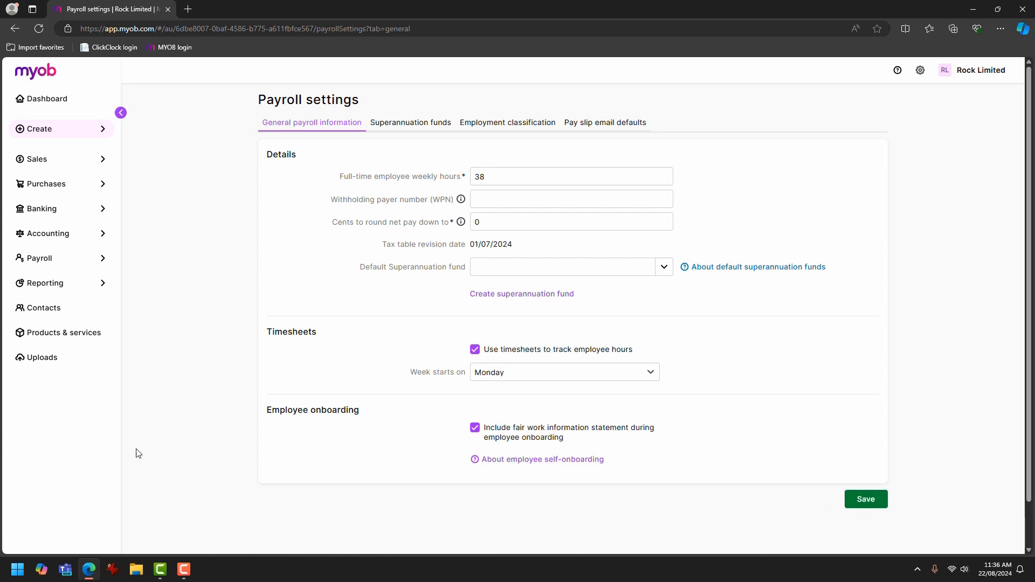
# Review the Base Hourly wage pay item's details, including its pay basis and rate, and return to the pay items list
pyautogui.click(46, 260)
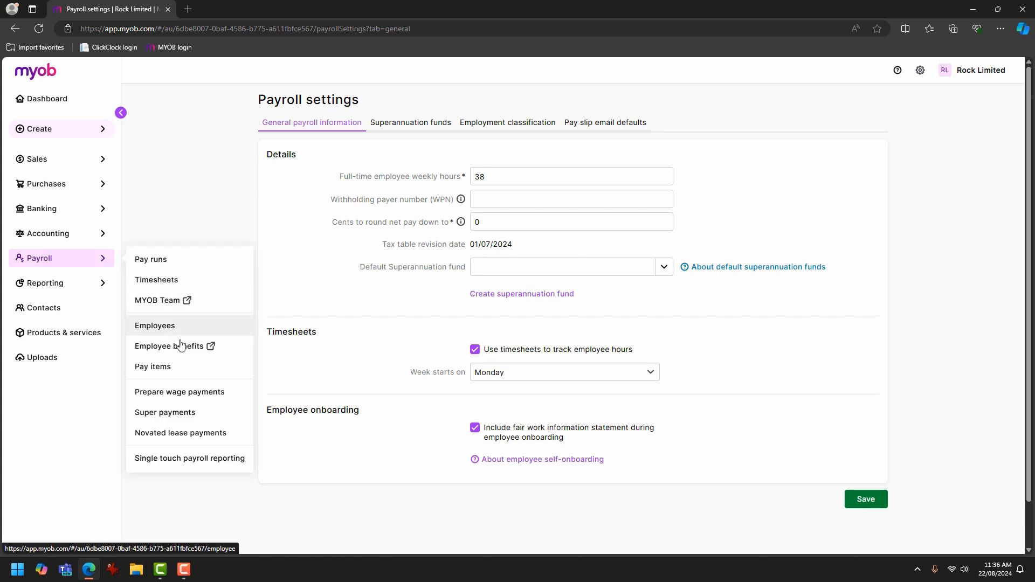
pyautogui.click(164, 372)
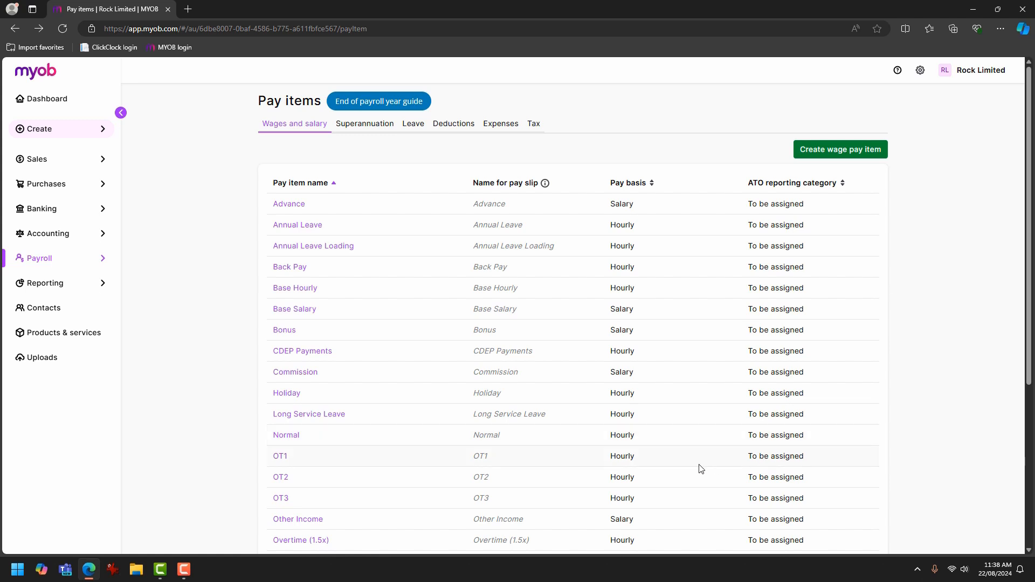
pyautogui.click(305, 289)
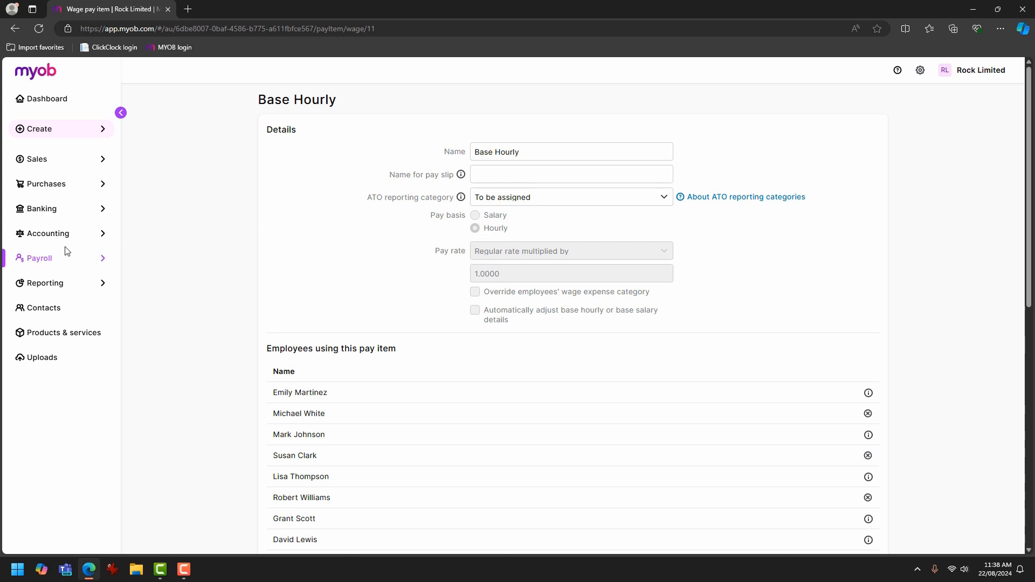
pyautogui.click(14, 28)
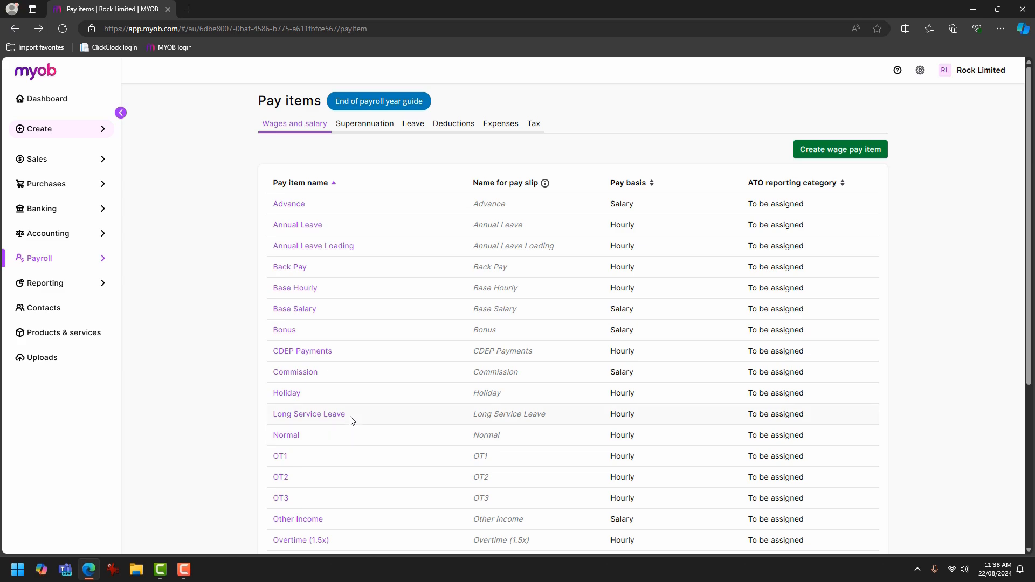
# Check the pay rate multiplier of the Overtime (1.5x) wage pay item and return to the pay items list
pyautogui.scroll(-4, 431, 423)
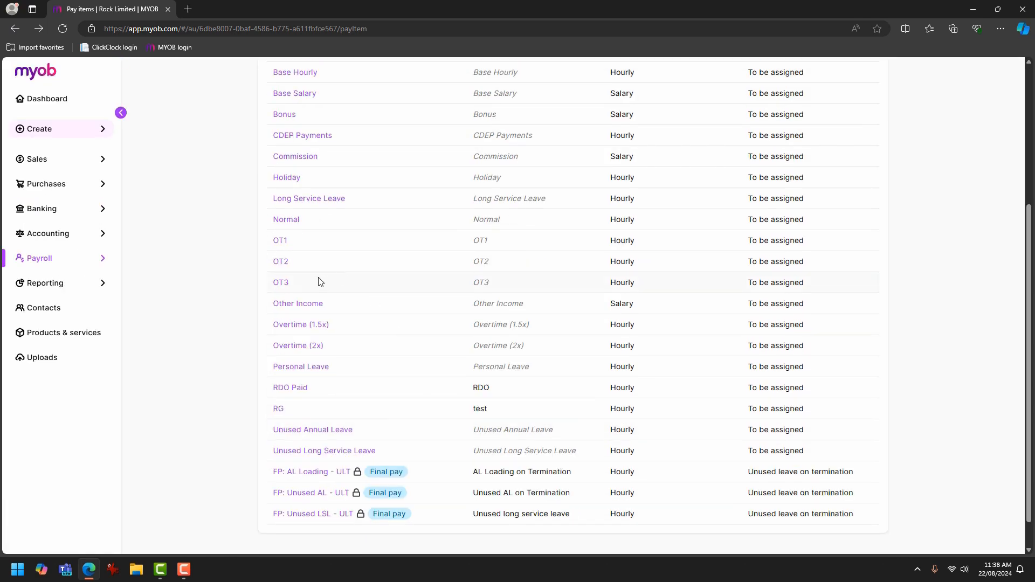
pyautogui.click(301, 325)
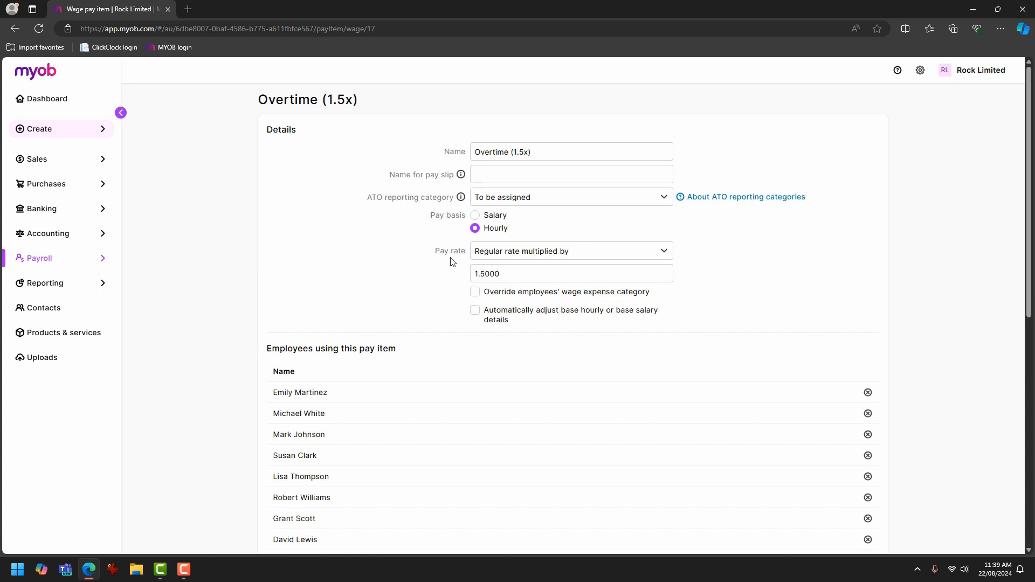
pyautogui.click(80, 263)
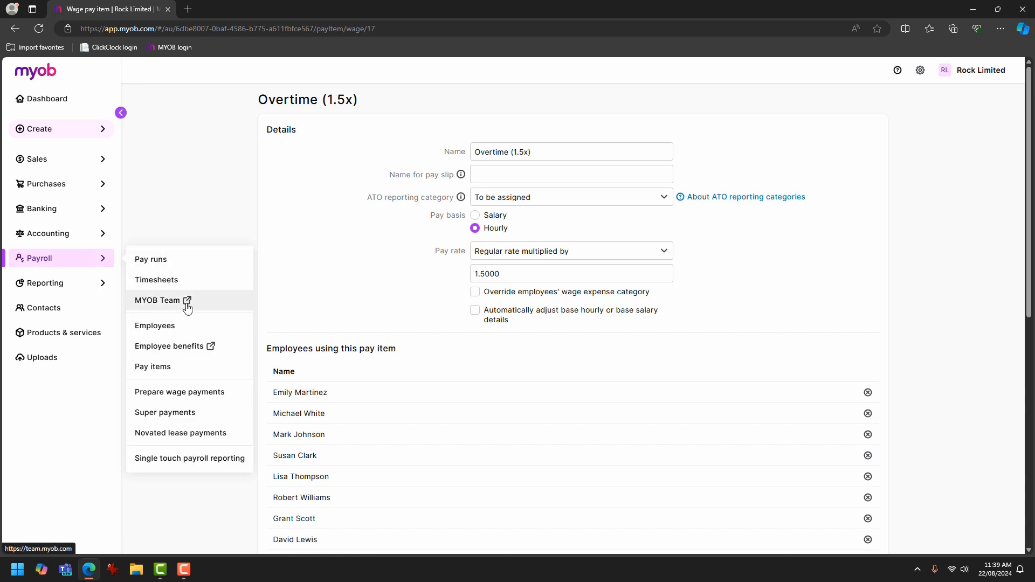
pyautogui.click(169, 370)
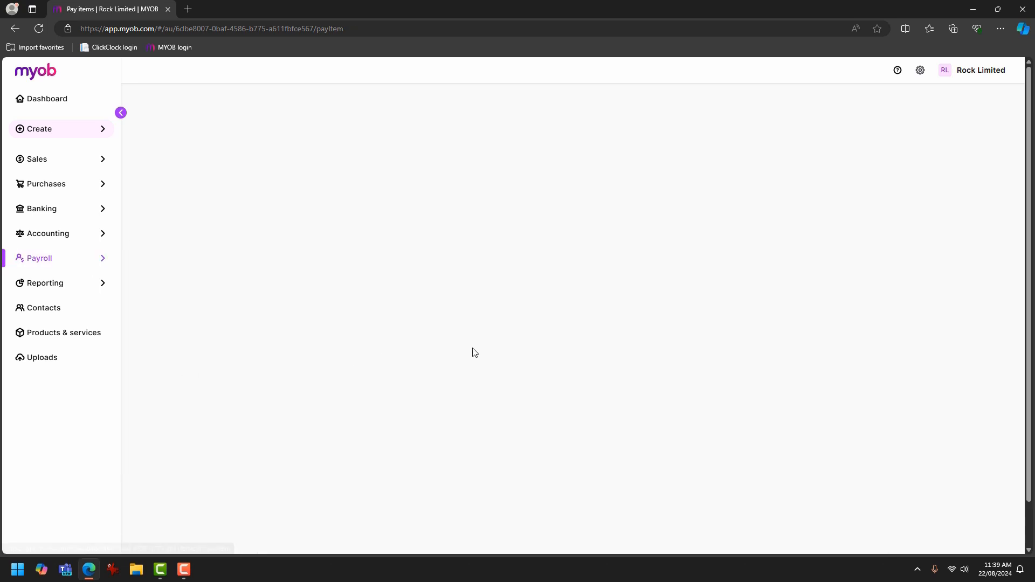
# Check the pay rate multiplier of the Overtime (2x) wage pay item and return to the pay items list
pyautogui.scroll(-3, 437, 453)
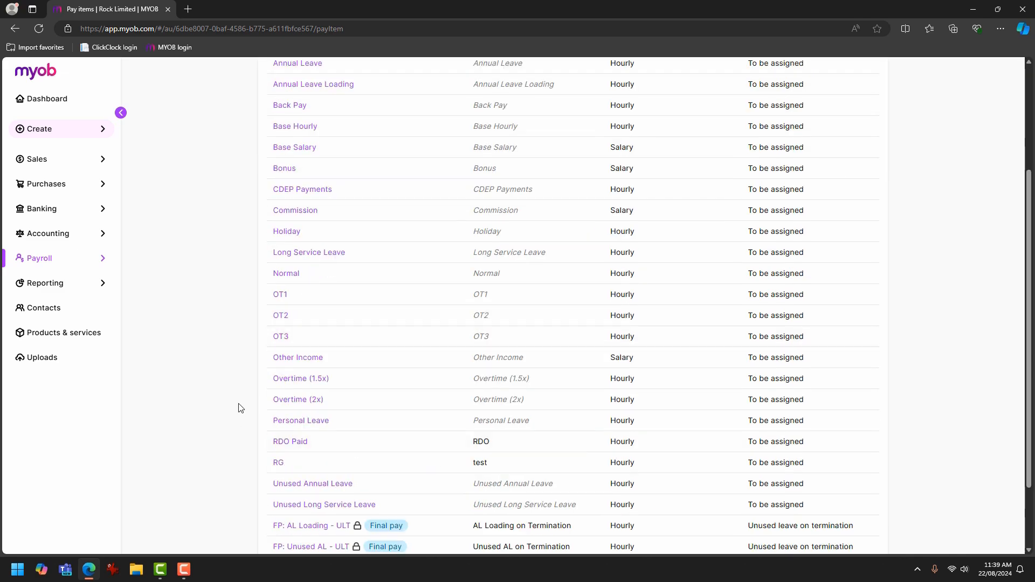
pyautogui.click(304, 401)
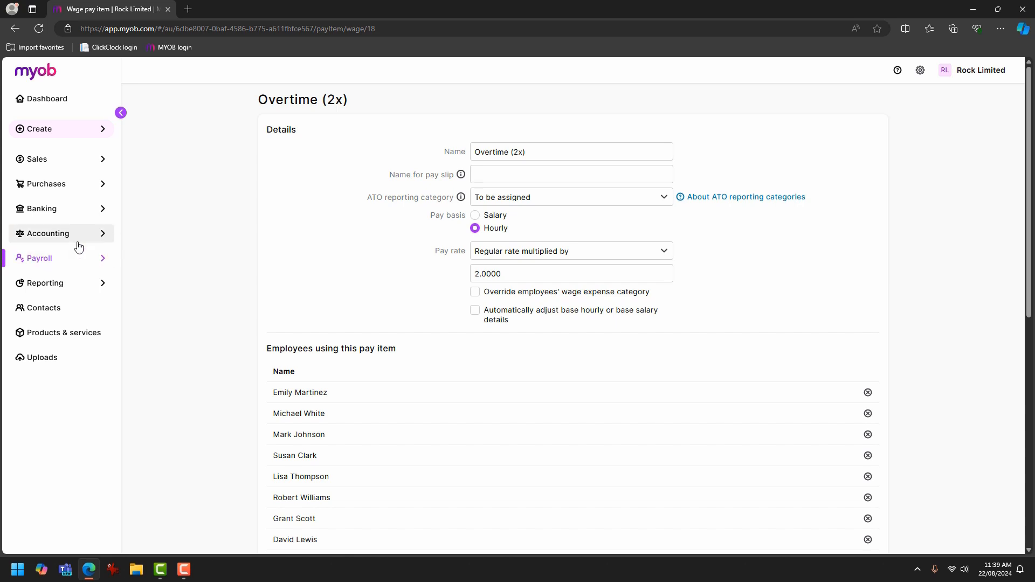
pyautogui.click(54, 261)
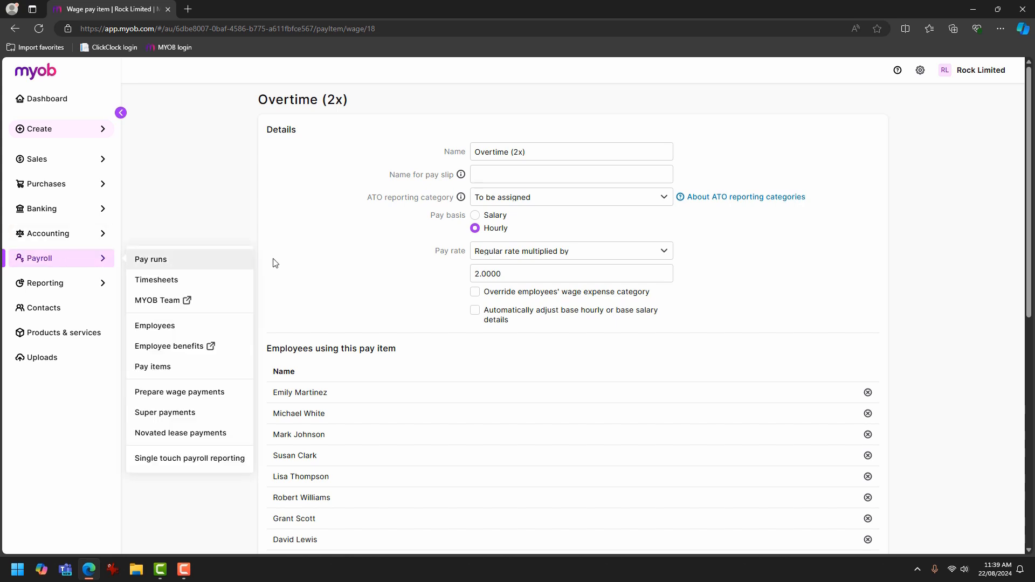
pyautogui.click(171, 372)
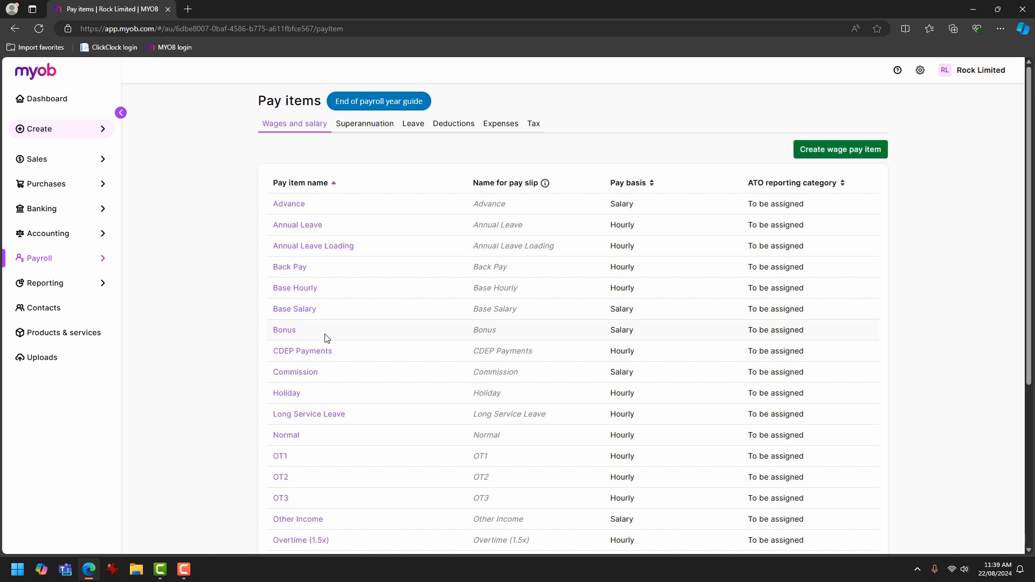
# Examine which employees are assigned to the Base Hourly pay item, from the start to the end of its employee list
pyautogui.click(300, 289)
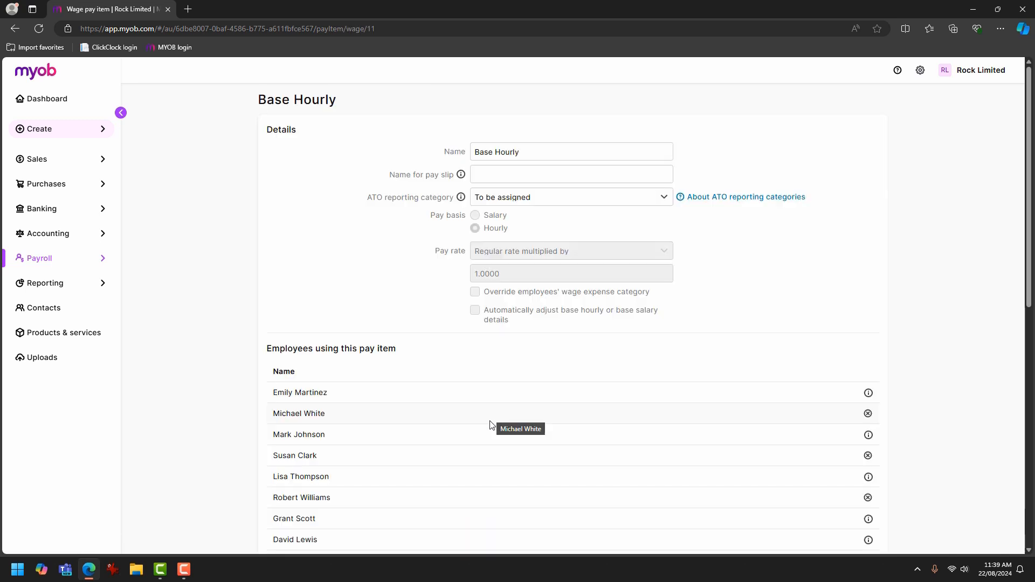
pyautogui.scroll(-8, 492, 421)
pyautogui.scroll(-1, 491, 433)
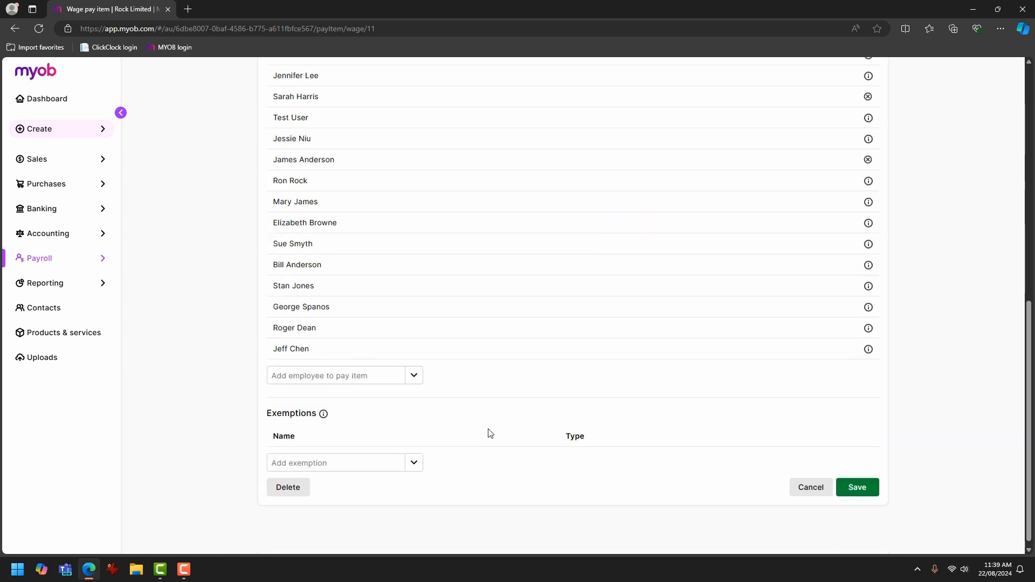
pyautogui.scroll(6, 490, 434)
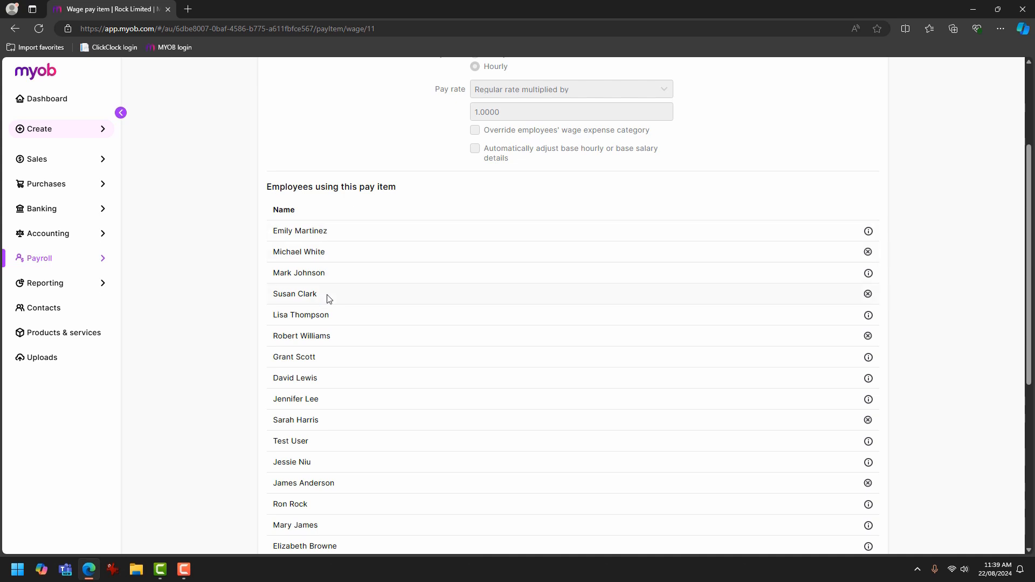
pyautogui.scroll(-2, 335, 384)
pyautogui.scroll(-4, 336, 388)
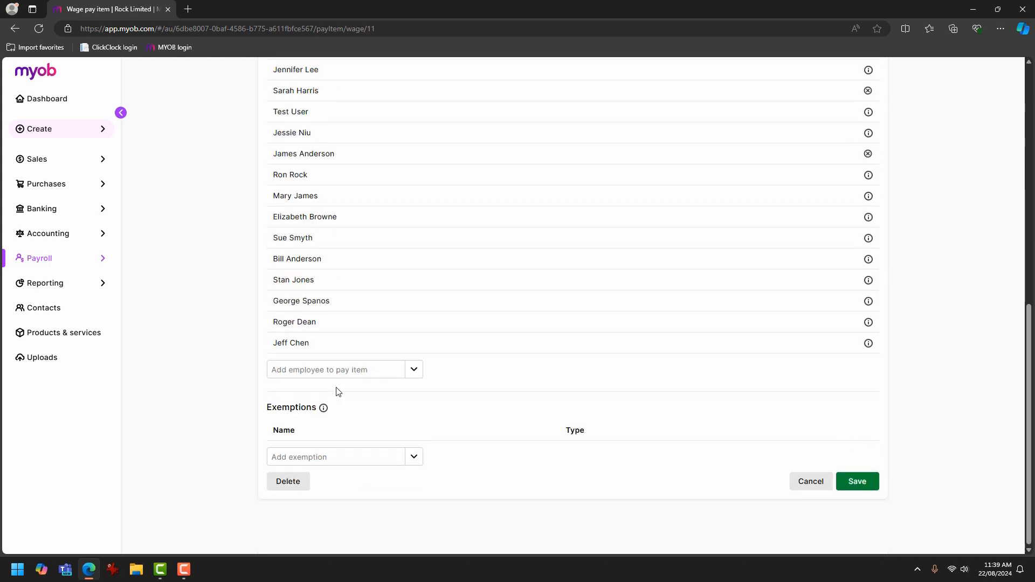
# Check whether any employees remain to add to the Base Hourly pay item, recheck its employee list and return to the pay items
pyautogui.click(414, 374)
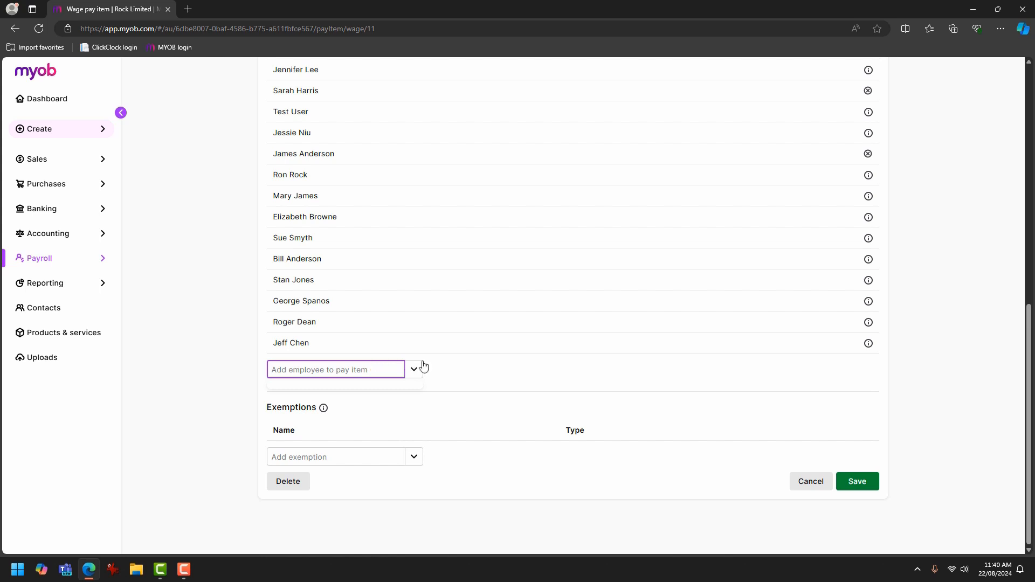
pyautogui.click(415, 373)
pyautogui.scroll(6, 446, 316)
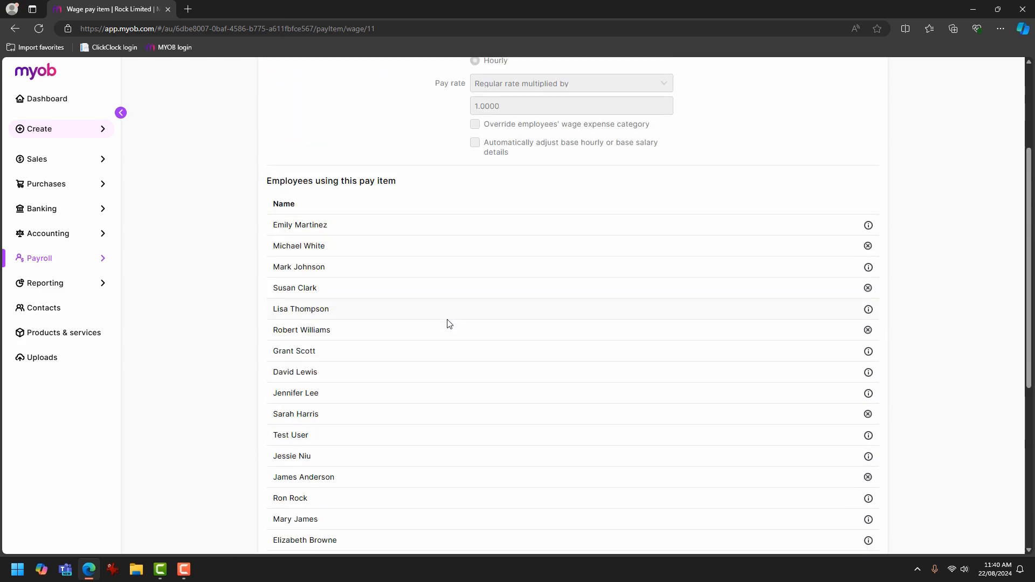
pyautogui.scroll(-6, 447, 324)
pyautogui.scroll(8, 442, 330)
pyautogui.click(69, 259)
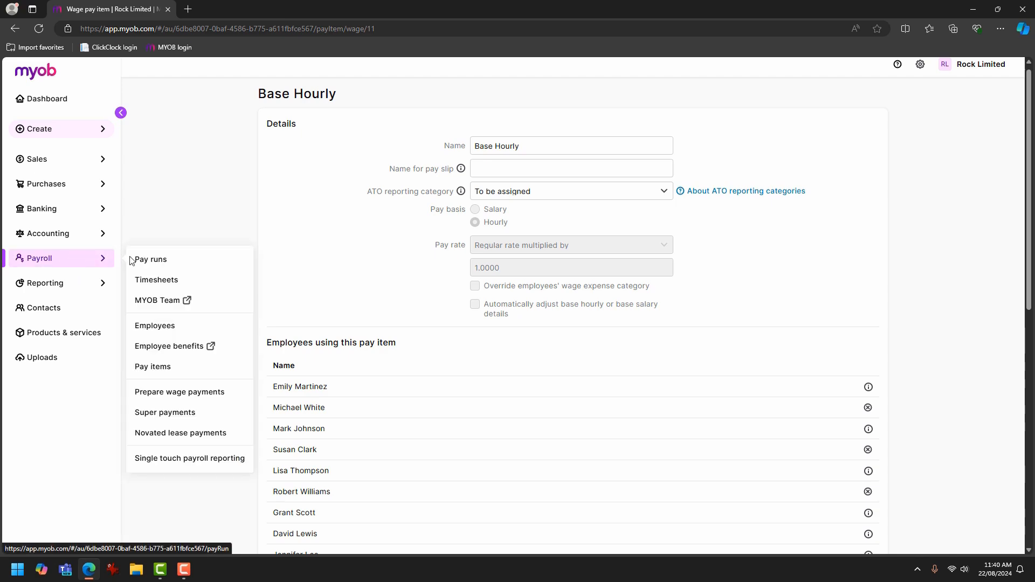
pyautogui.click(191, 372)
# Examine which employees are assigned to the Overtime (1.5x) pay item and return to the pay items list
pyautogui.scroll(-5, 463, 400)
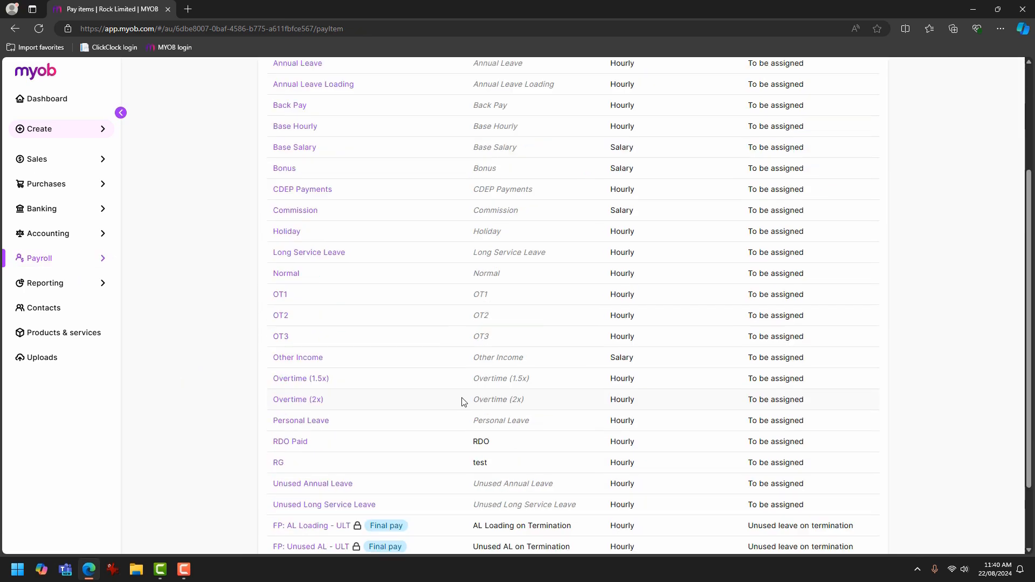
pyautogui.click(319, 293)
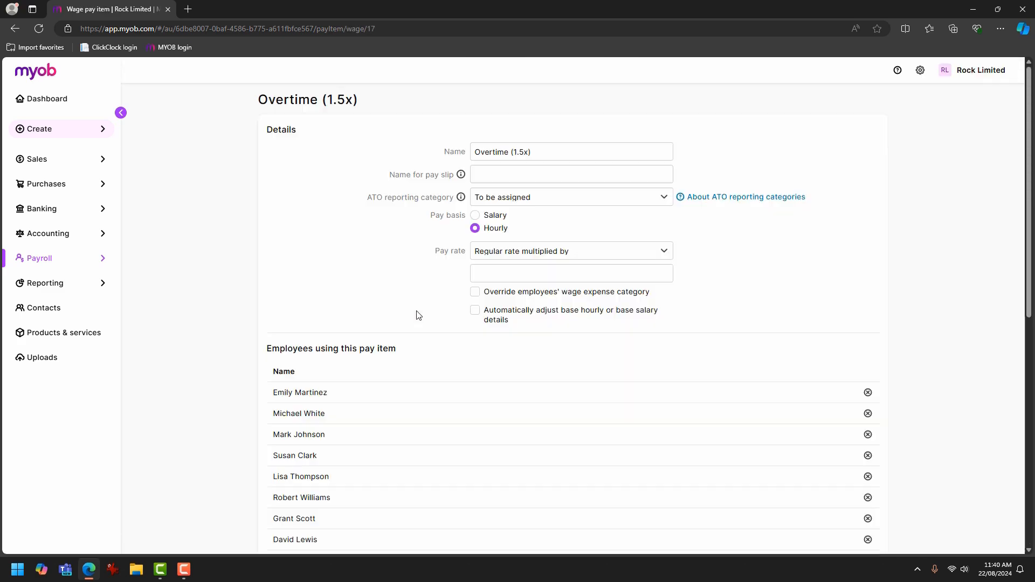
pyautogui.scroll(-5, 395, 384)
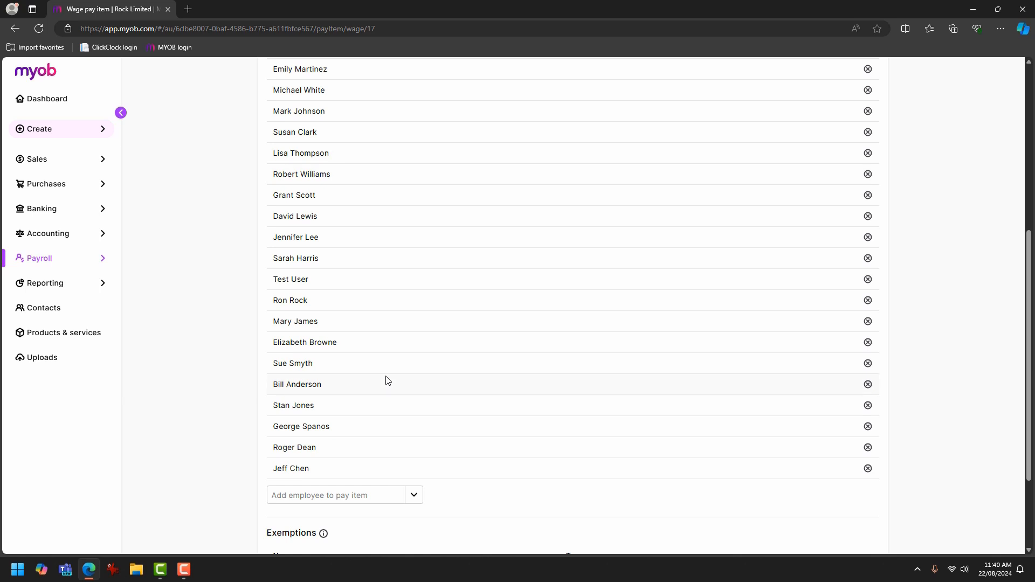
pyautogui.scroll(-2, 386, 379)
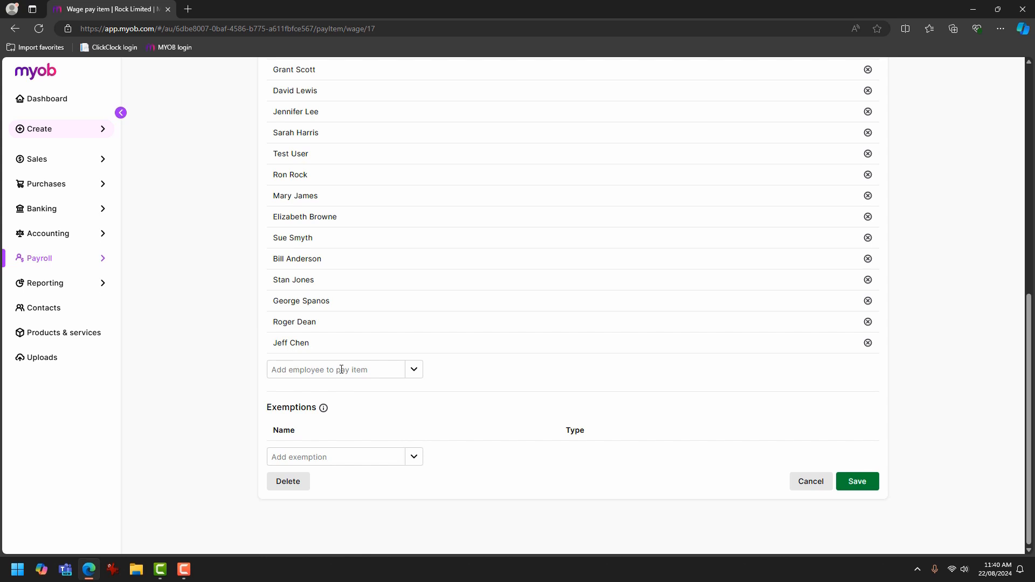
pyautogui.click(76, 259)
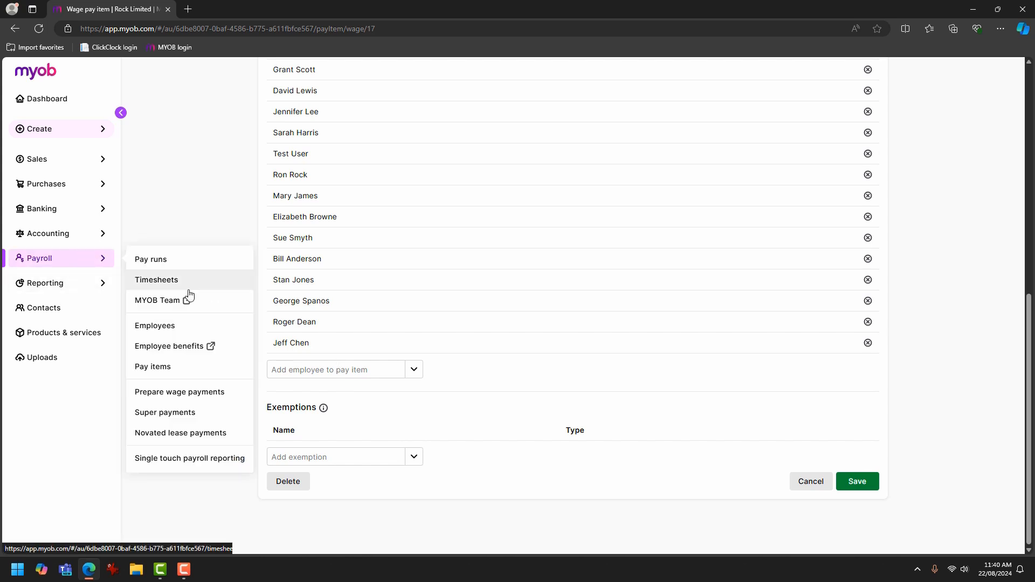
pyautogui.click(171, 367)
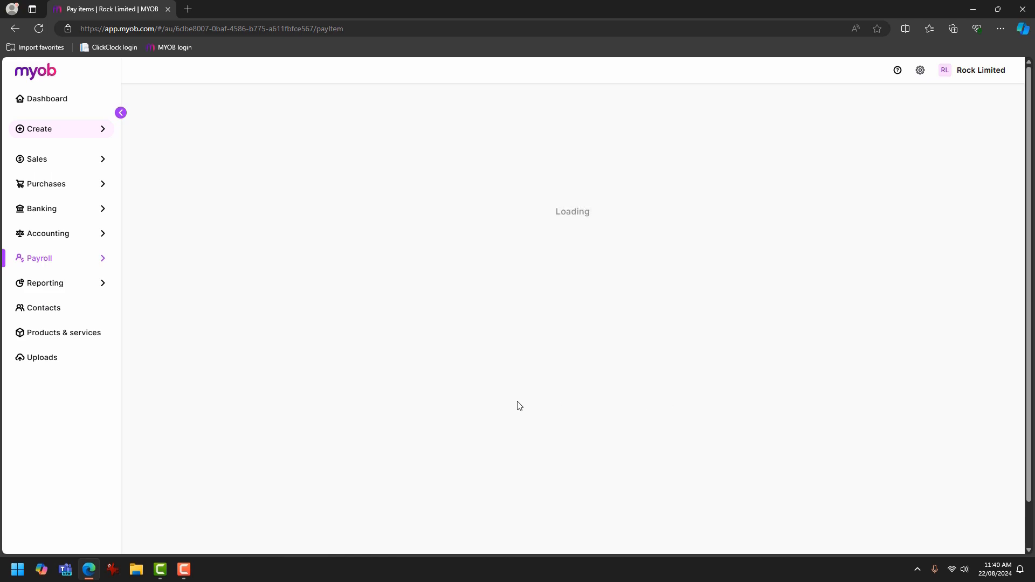
# Examine which employees are assigned to the Overtime (2x) pay item
pyautogui.scroll(-5, 298, 432)
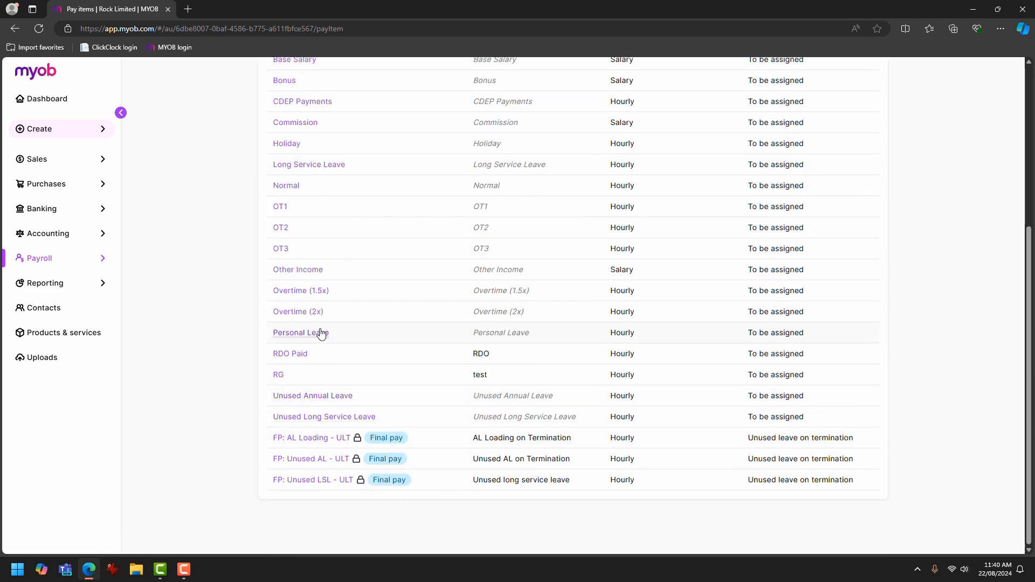
pyautogui.click(296, 318)
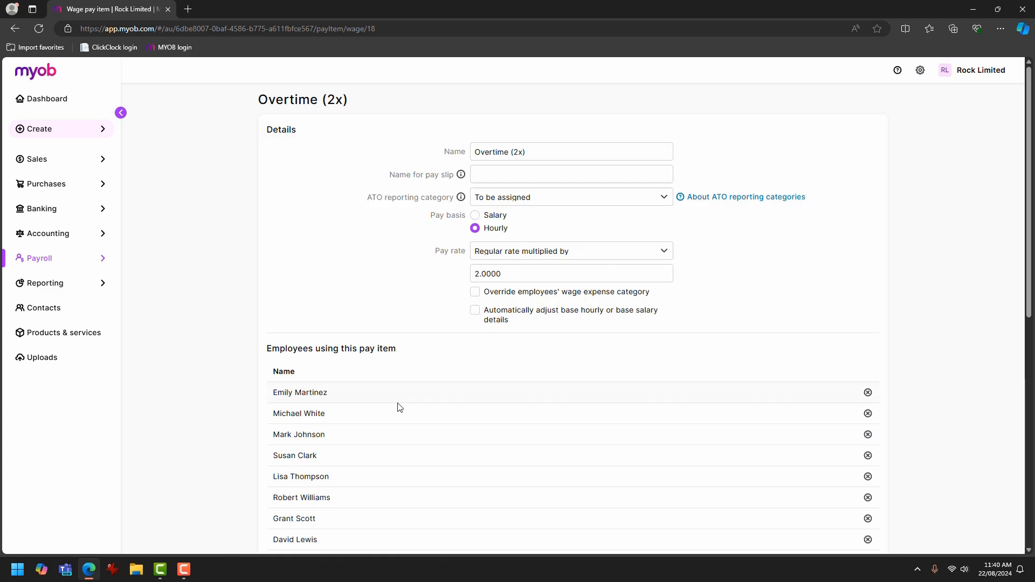
pyautogui.scroll(-8, 400, 407)
pyautogui.scroll(7, 372, 438)
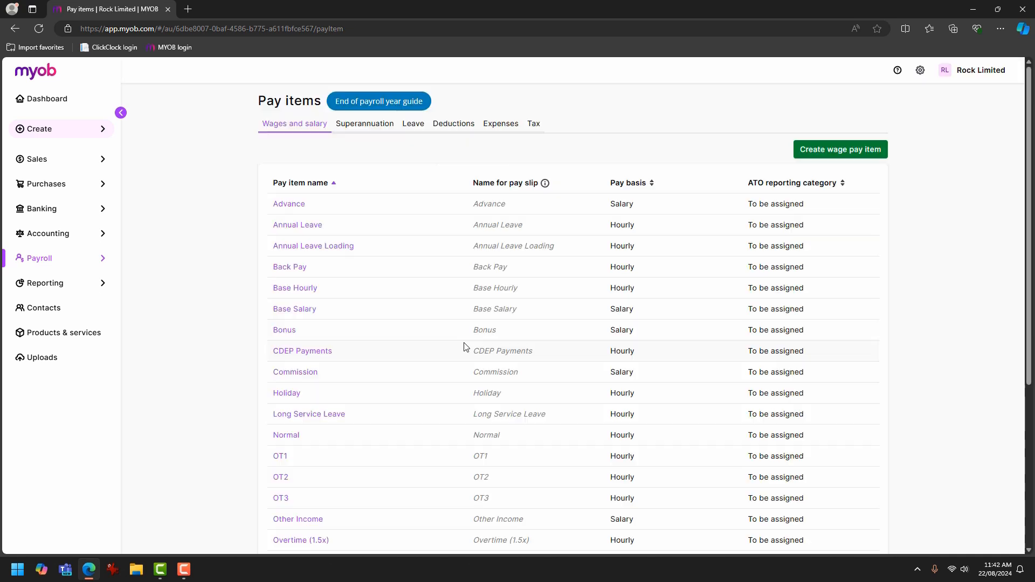
# Review the Annual Leave wage pay item's pay basis and rate multiplier, and return to the pay items list
pyautogui.click(297, 226)
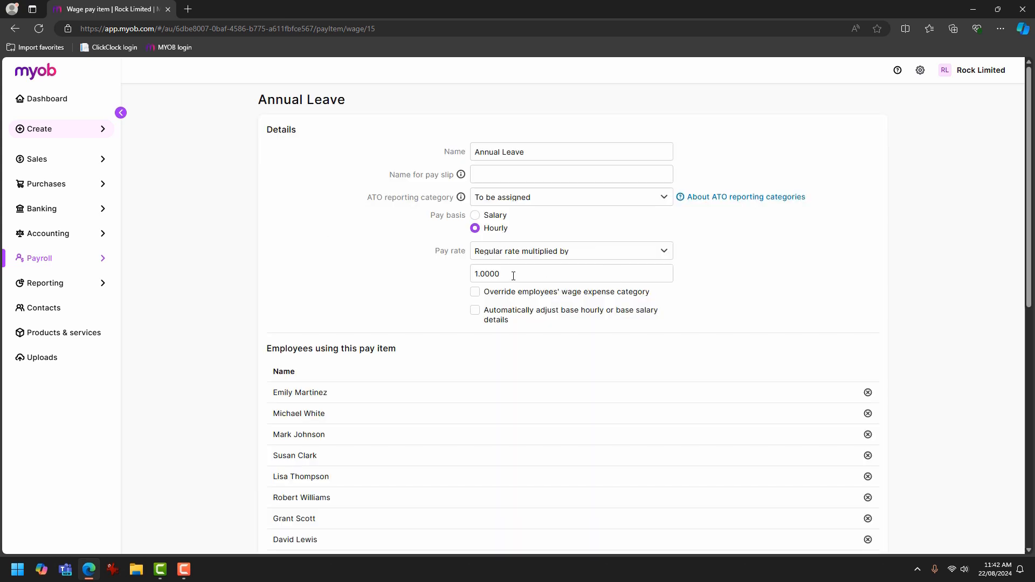
pyautogui.click(70, 265)
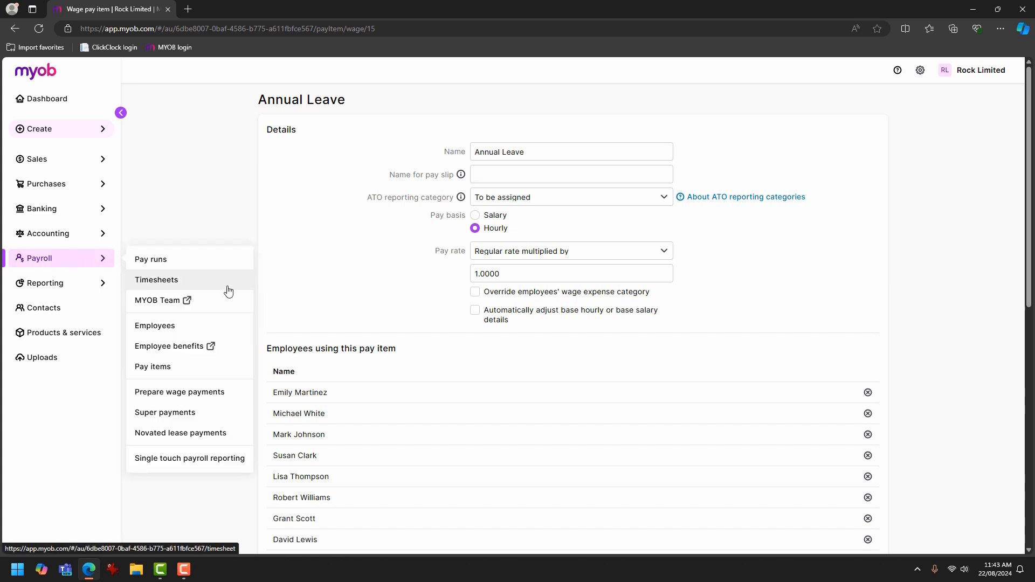
pyautogui.click(181, 374)
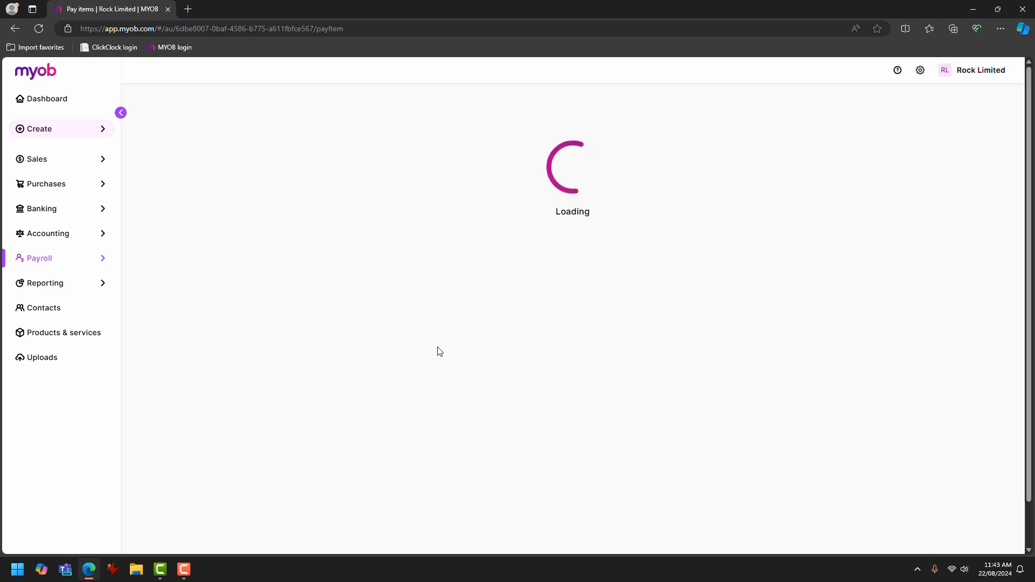
# Review the Personal Leave wage pay item's pay basis, rate multiplier and assigned employees
pyautogui.scroll(-3, 439, 351)
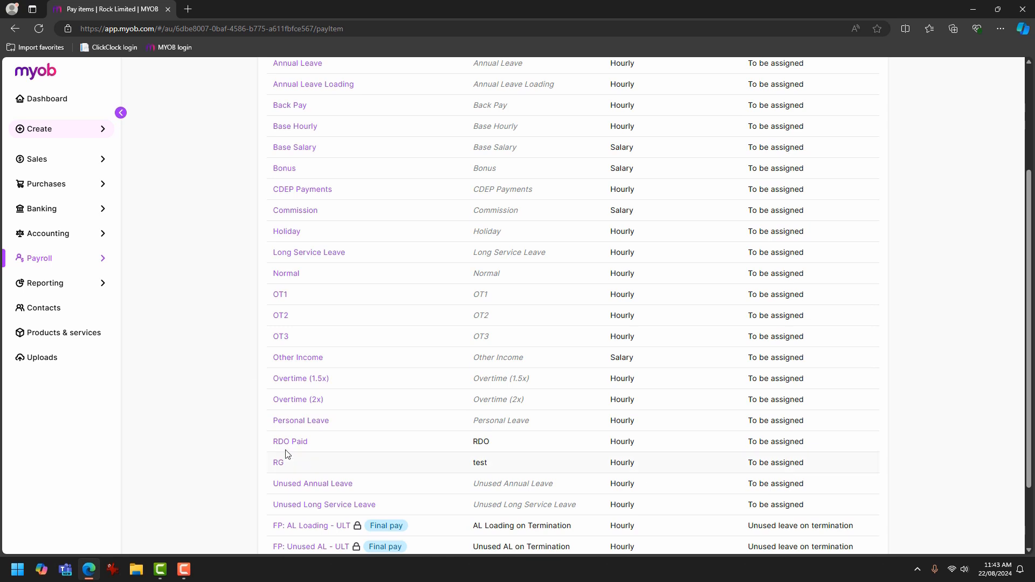
pyautogui.click(292, 424)
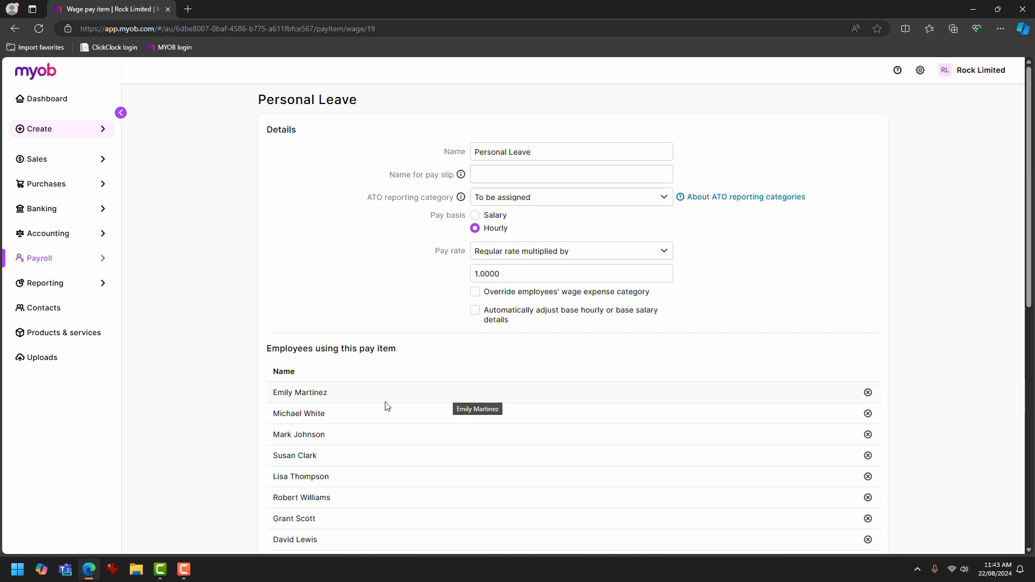
pyautogui.scroll(-9, 387, 404)
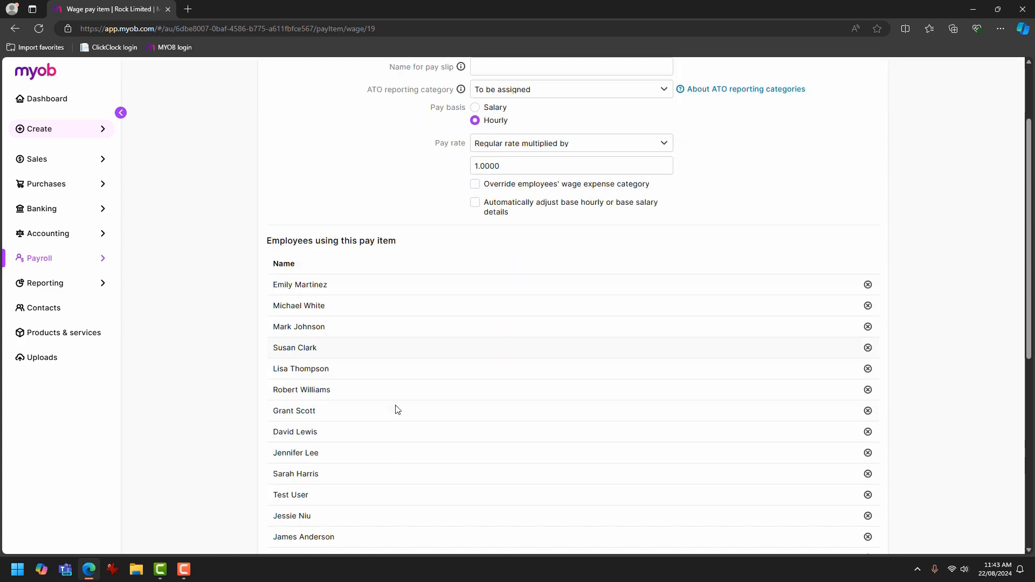
pyautogui.scroll(9, 399, 415)
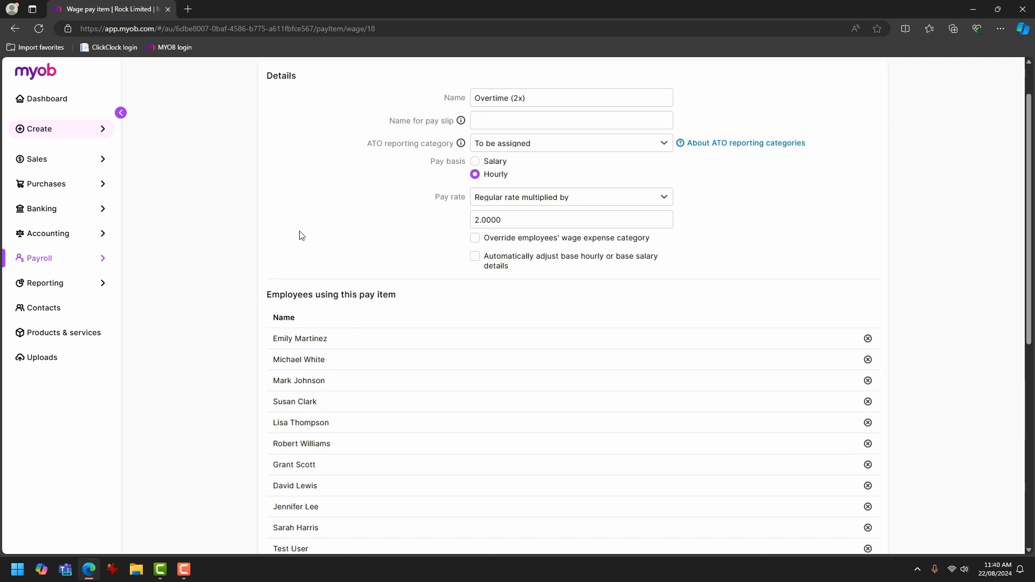
# Review the first listed employee's salary and wages details, including allocated wage pay items, and save the employee record
pyautogui.scroll(1, 301, 236)
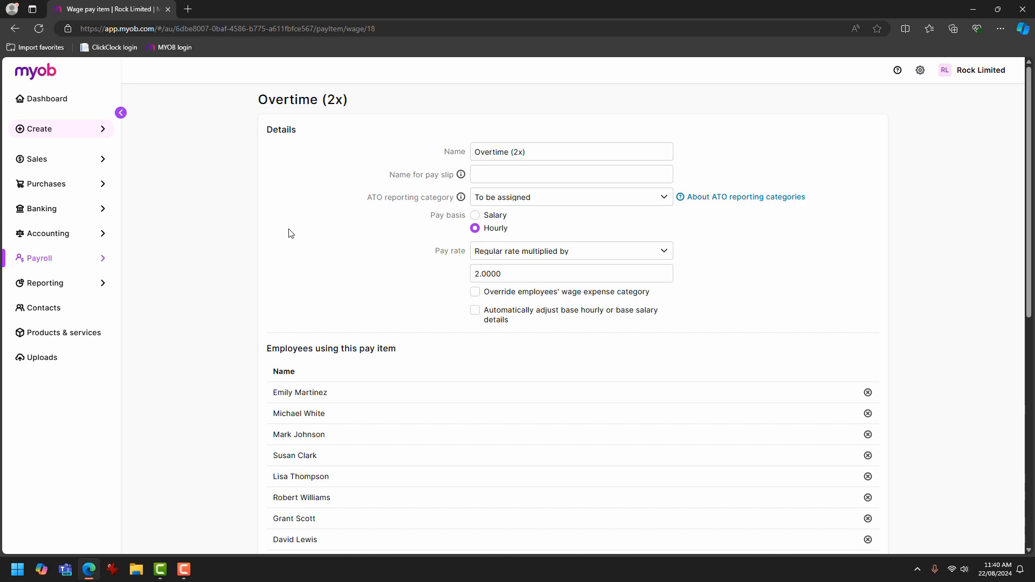
pyautogui.click(44, 264)
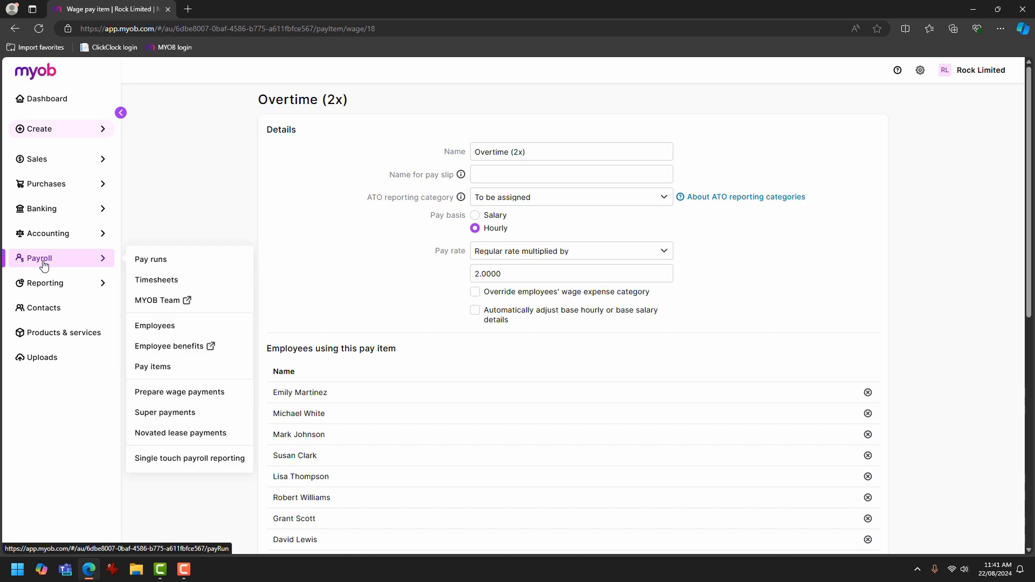
pyautogui.click(183, 328)
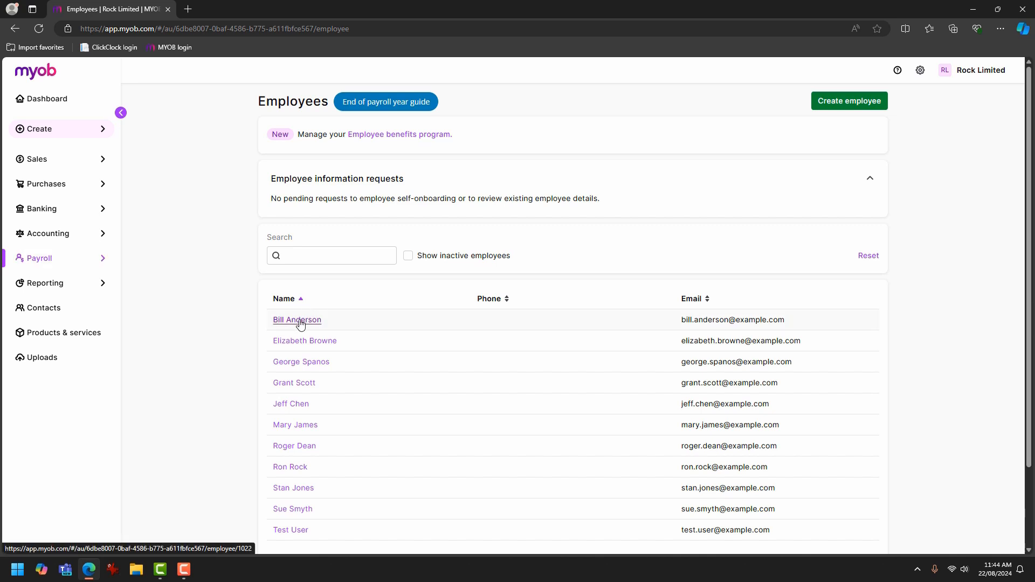
pyautogui.click(299, 320)
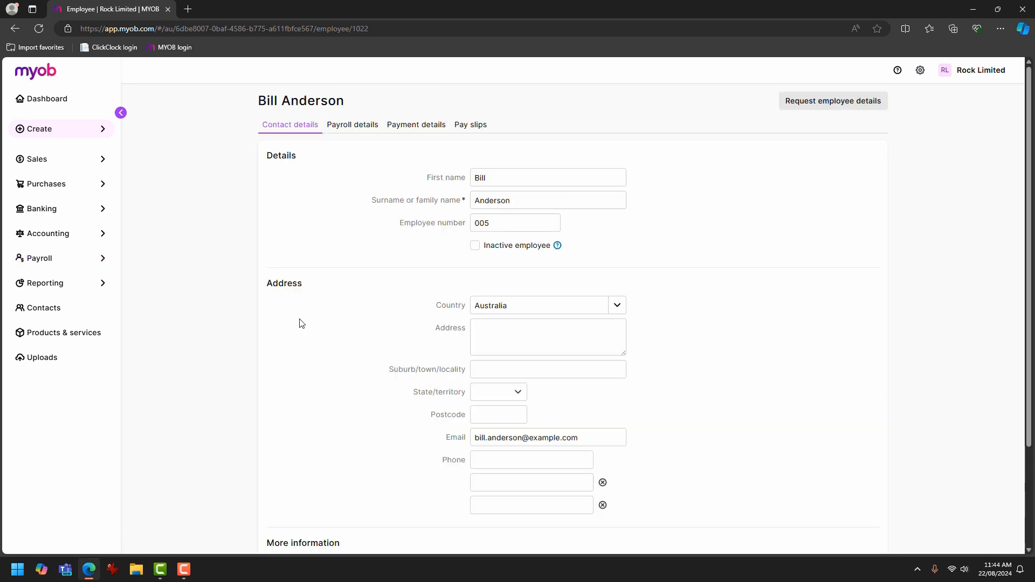
pyautogui.click(361, 129)
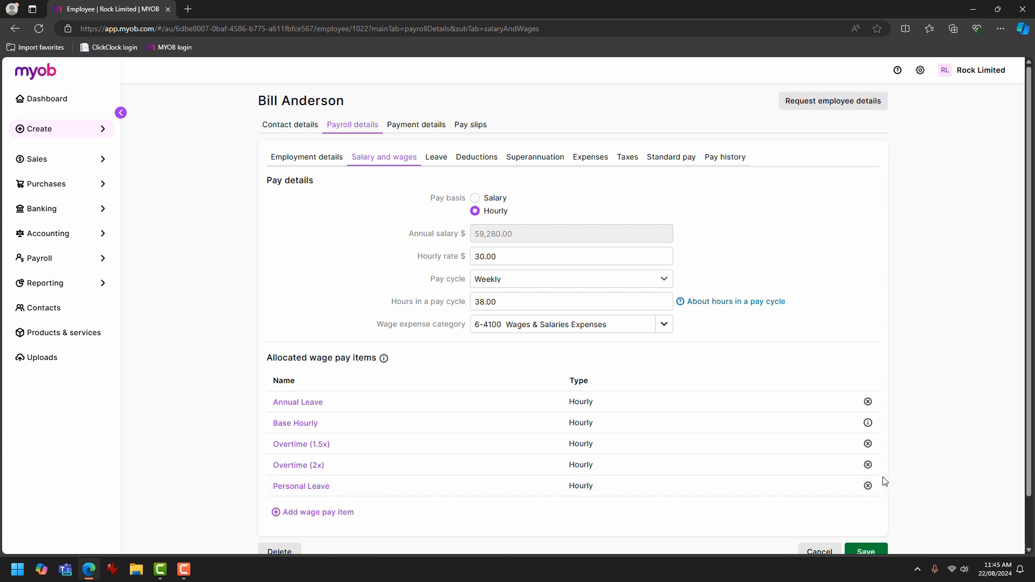
pyautogui.scroll(-1, 654, 363)
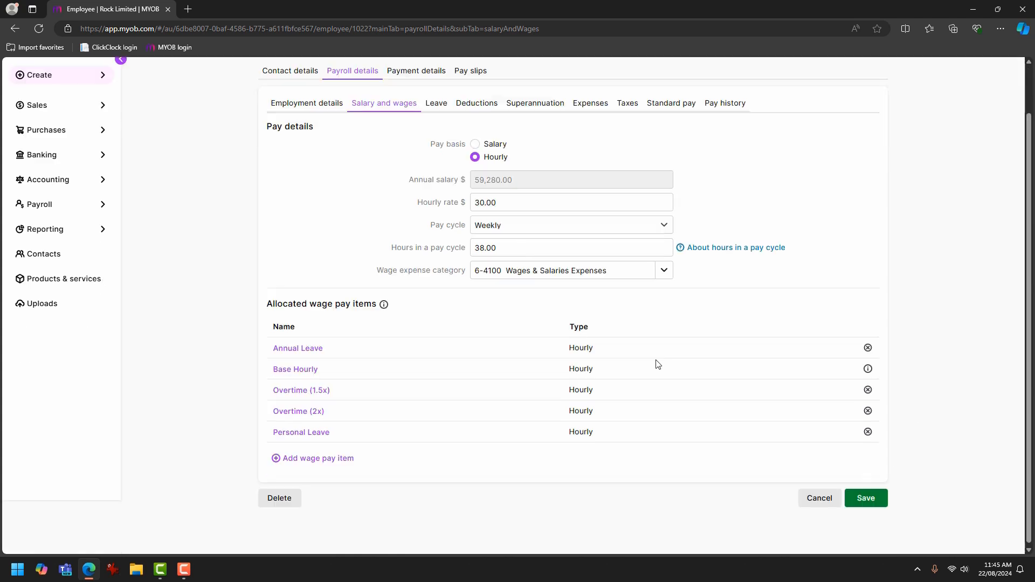
pyautogui.click(866, 499)
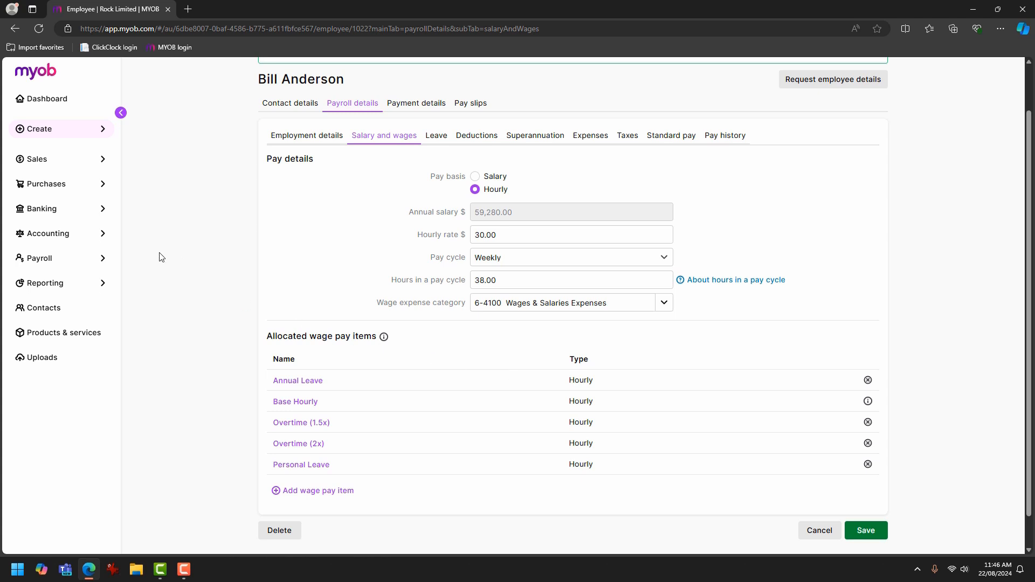
# Check the second listed employee's hourly pay details and allocated wage pay items, and save the record
pyautogui.click(79, 262)
pyautogui.click(186, 335)
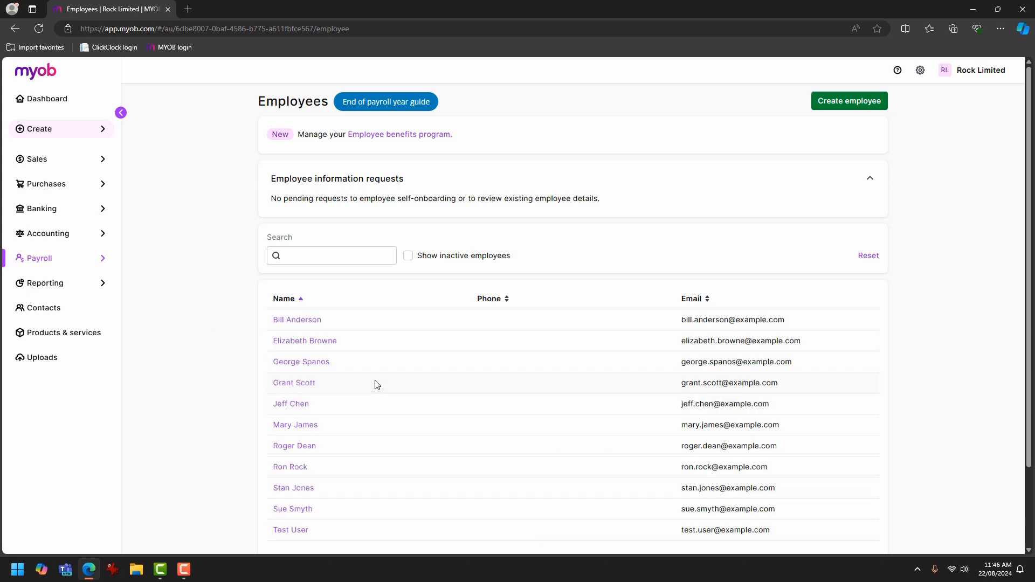
pyautogui.click(298, 341)
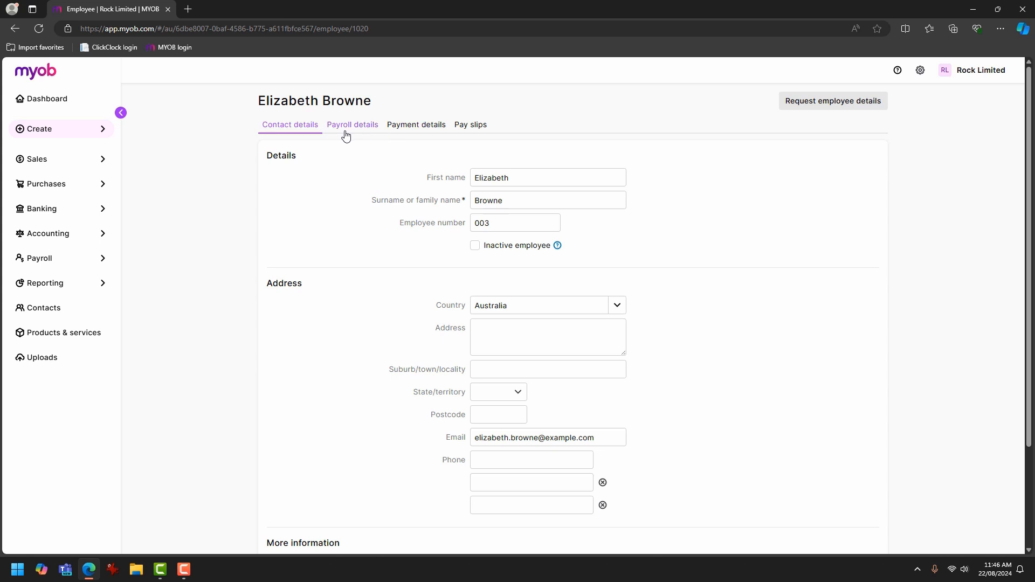
pyautogui.click(353, 128)
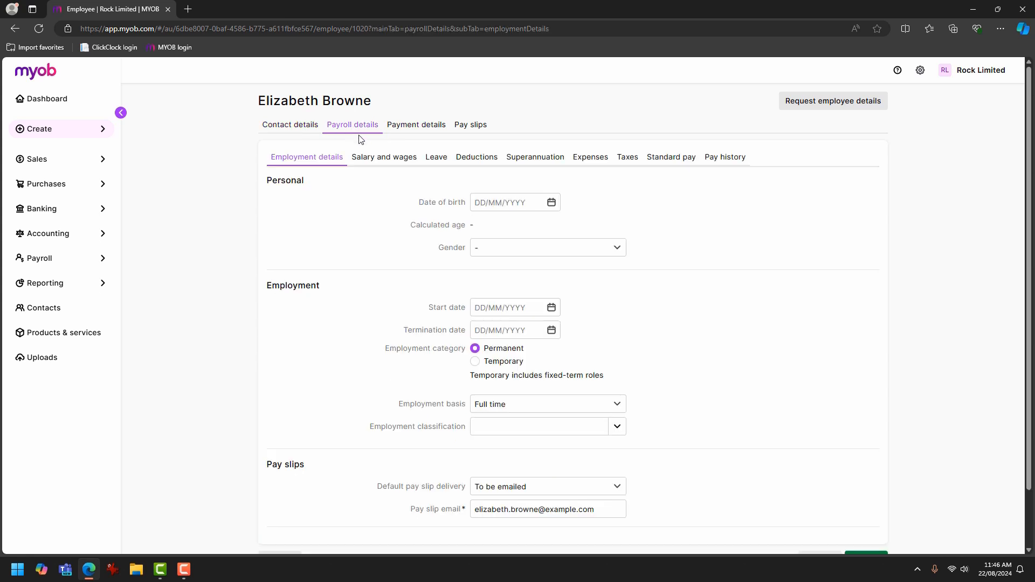
pyautogui.click(402, 158)
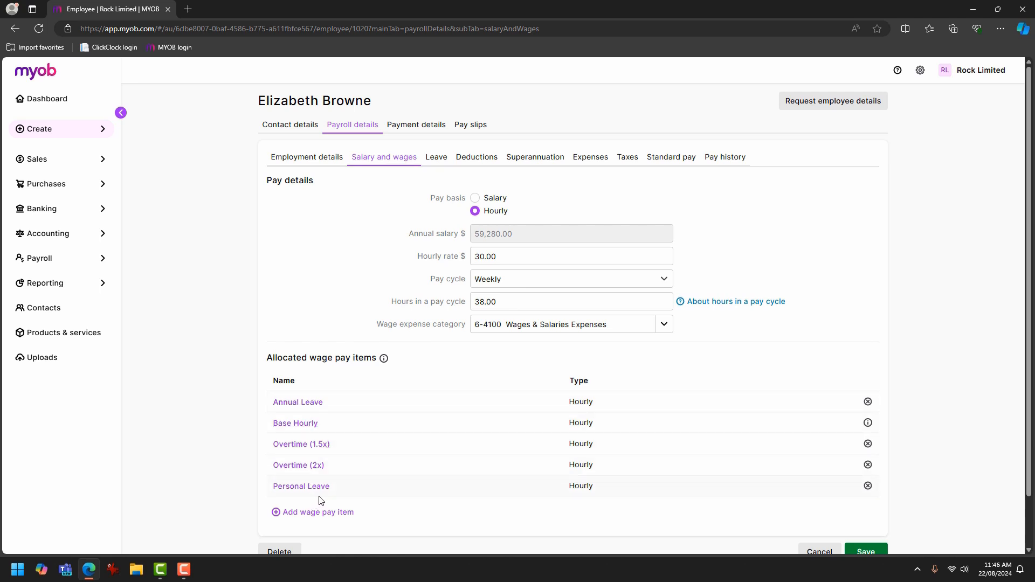
pyautogui.click(866, 551)
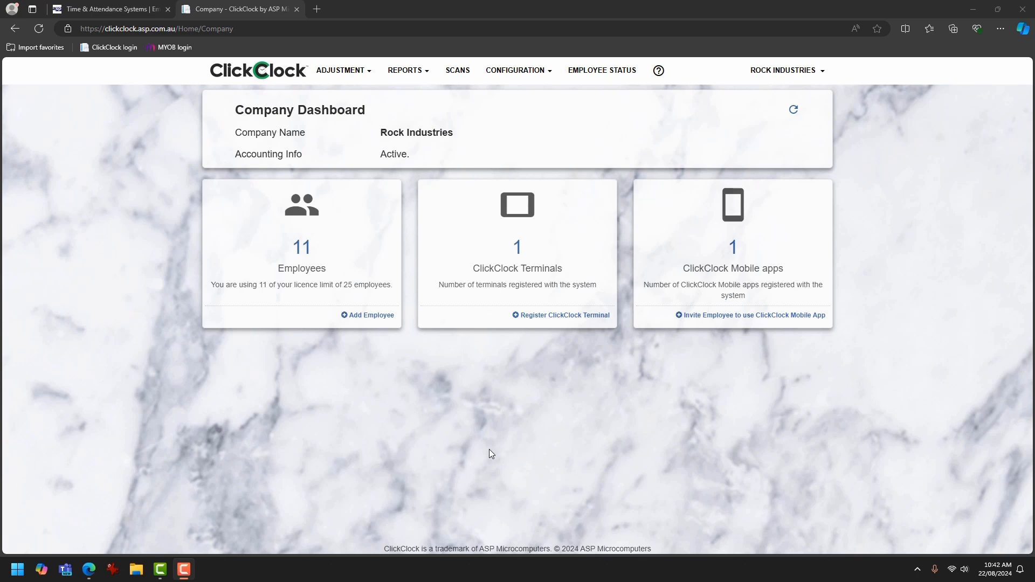
# Switch to ClickClock and set the payroll export start day to Monday in the ClickClock settings
pyautogui.click(541, 72)
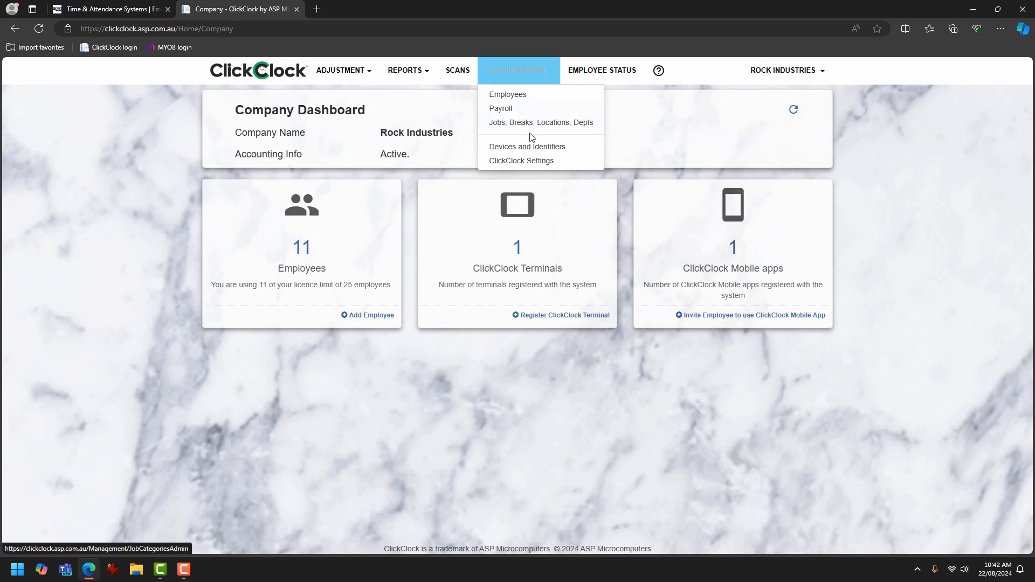
pyautogui.click(527, 161)
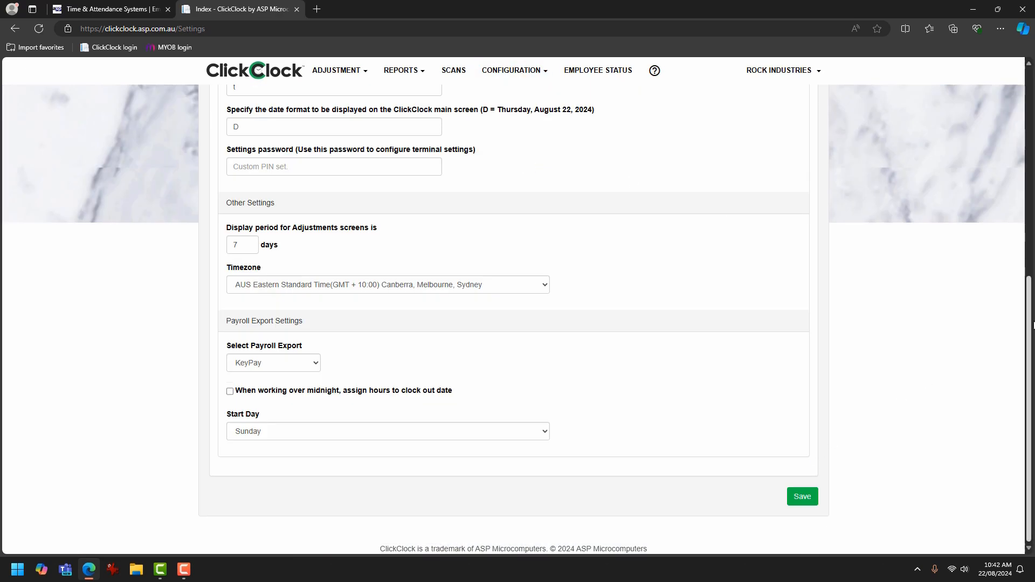
pyautogui.moveTo(1030, 300); pyautogui.dragTo(1030, 70)
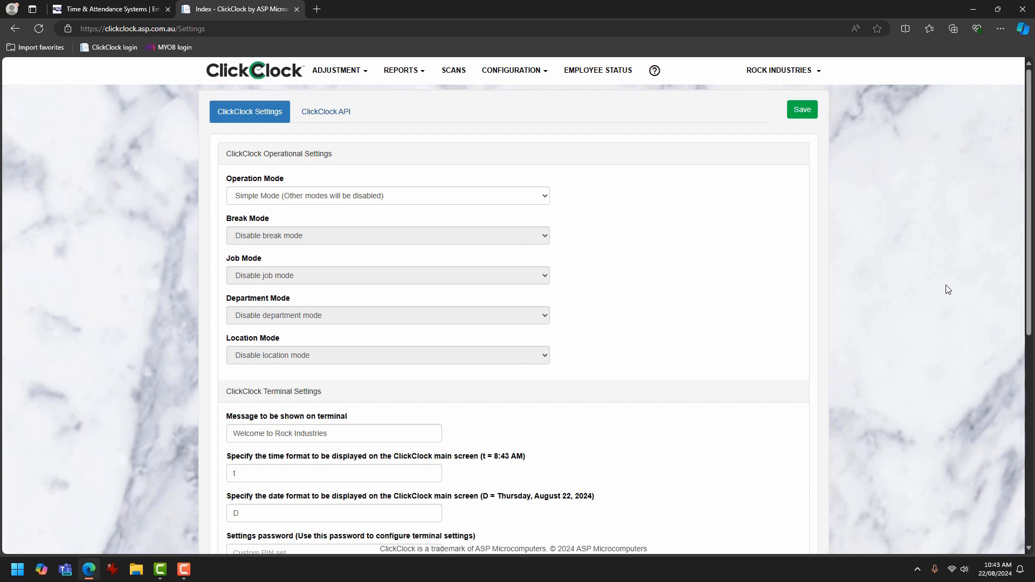
pyautogui.scroll(-1, 1028, 268)
pyautogui.scroll(-7, 1028, 268)
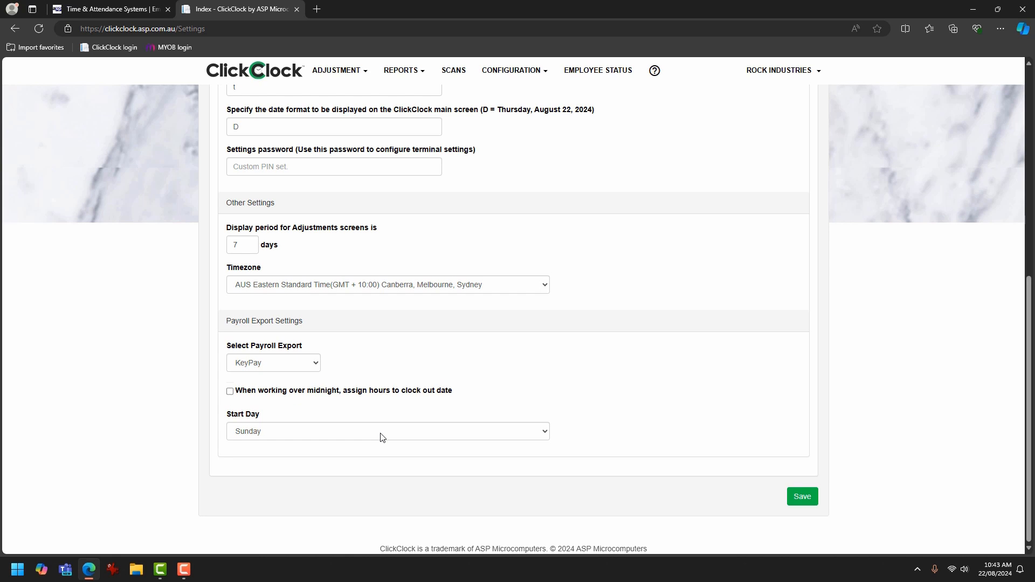
pyautogui.click(544, 435)
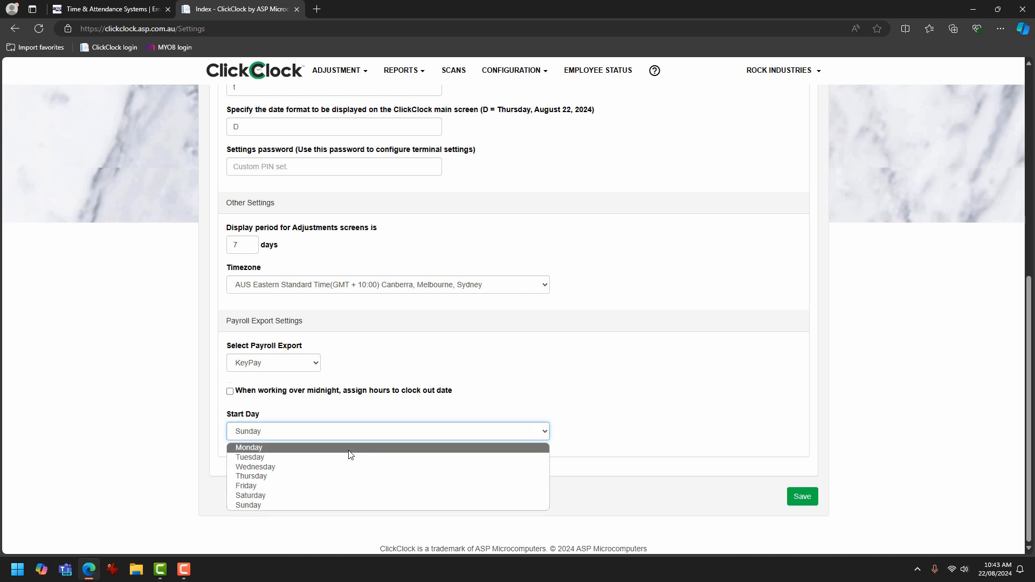
pyautogui.click(351, 450)
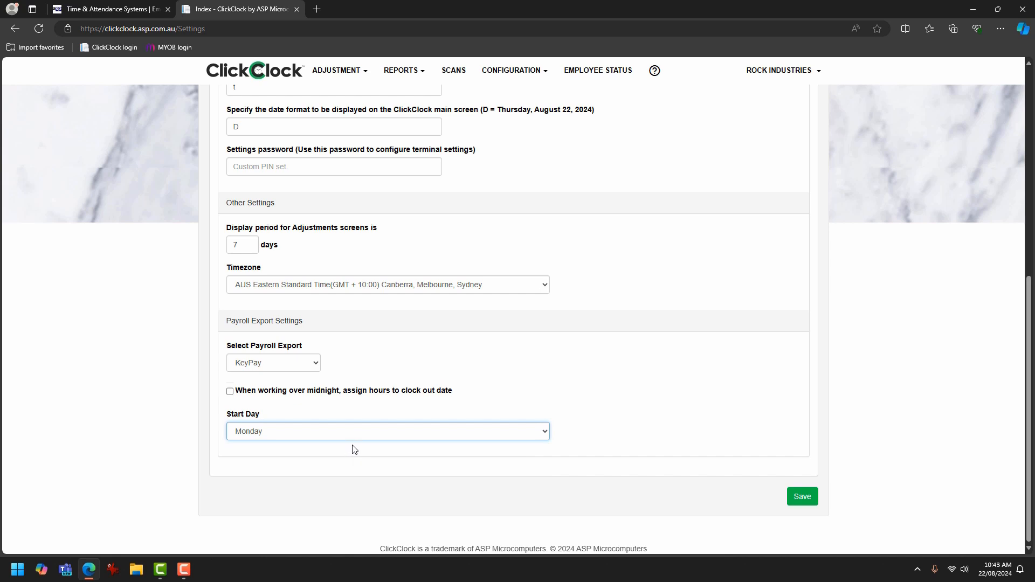
# Choose MYOB AccountRight as the payroll export and save the ClickClock settings
pyautogui.click(316, 363)
pyautogui.click(305, 409)
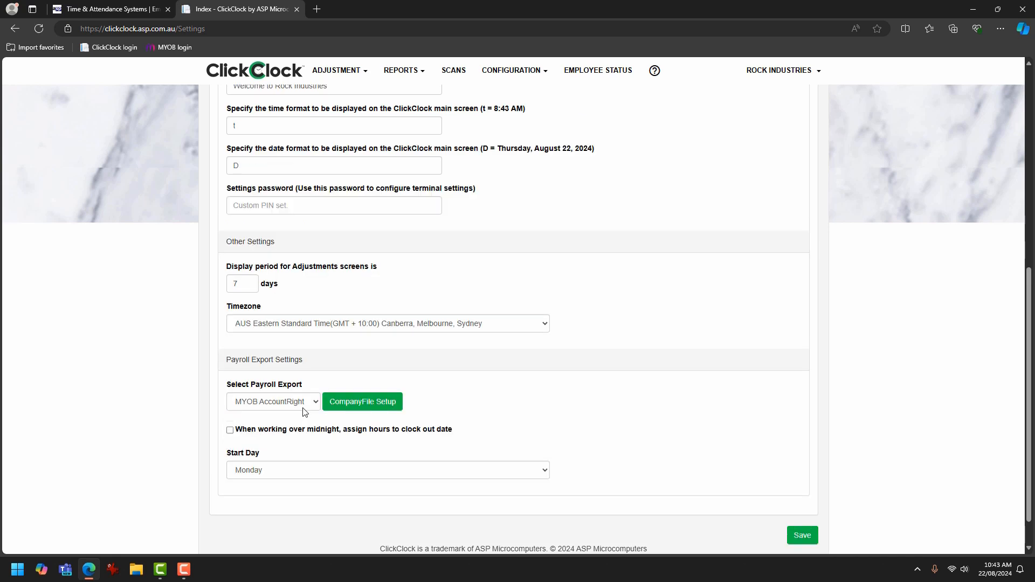
pyautogui.click(802, 535)
pyautogui.click(802, 535)
# Link ClickClock to the Rock Limited company file, authorising access with the MYOB account's e-mail and password
pyautogui.click(376, 408)
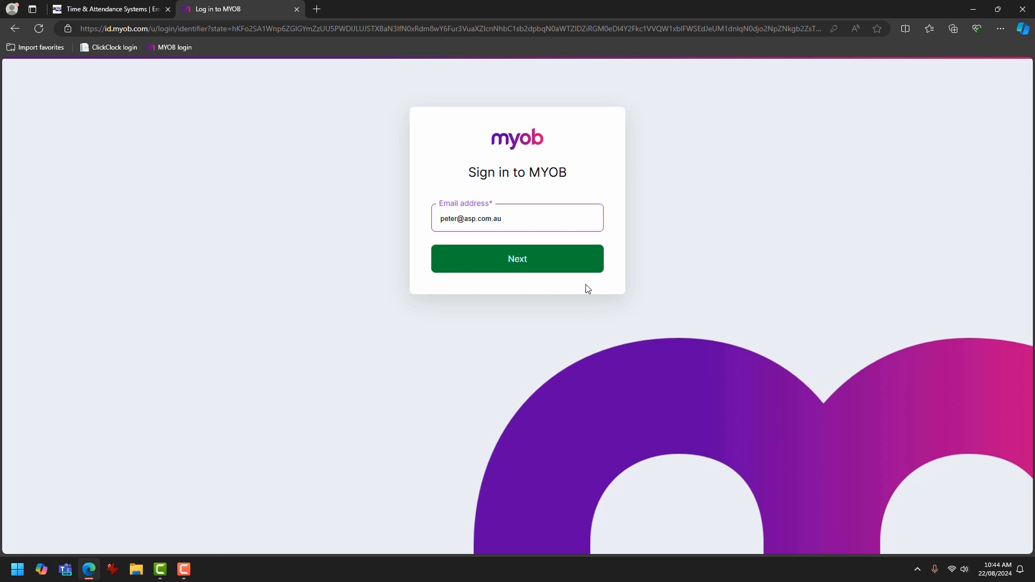
pyautogui.click(514, 262)
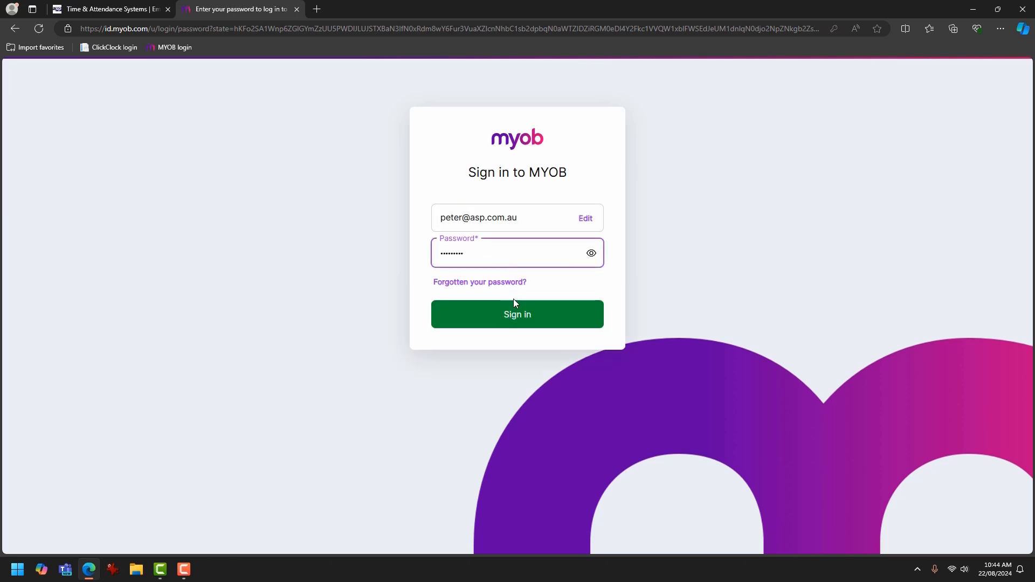
pyautogui.click(516, 319)
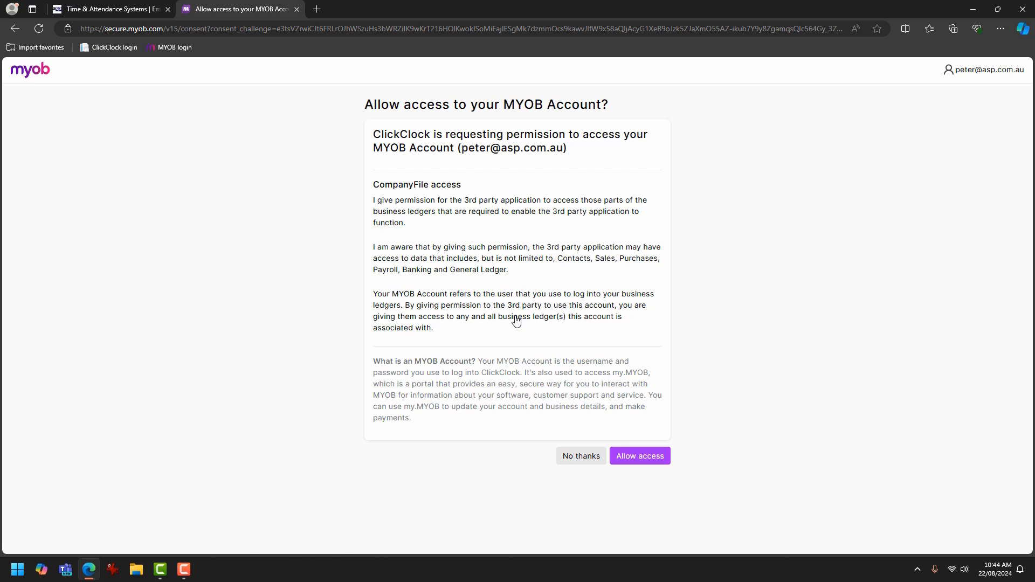
pyautogui.click(640, 456)
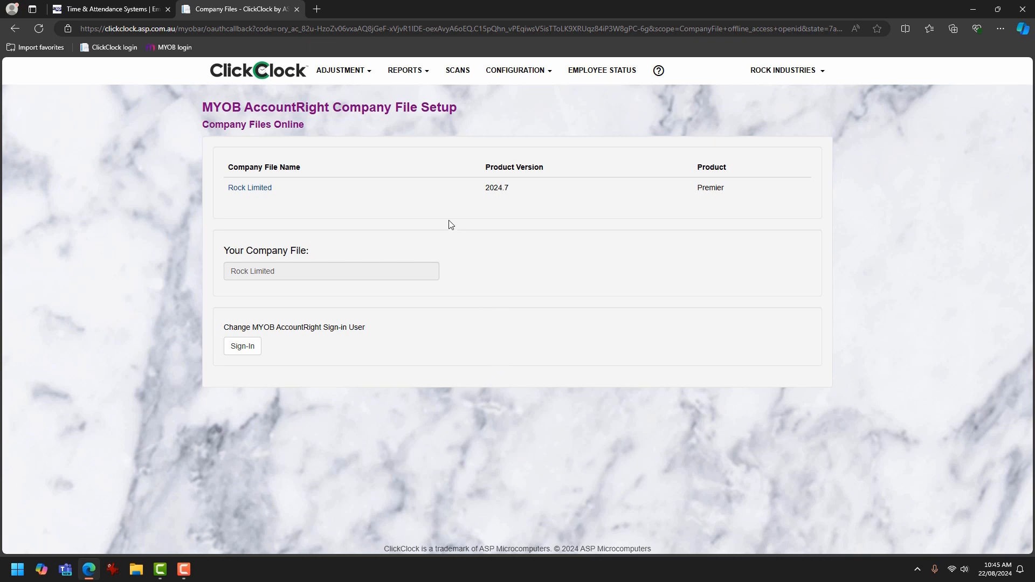
pyautogui.click(256, 188)
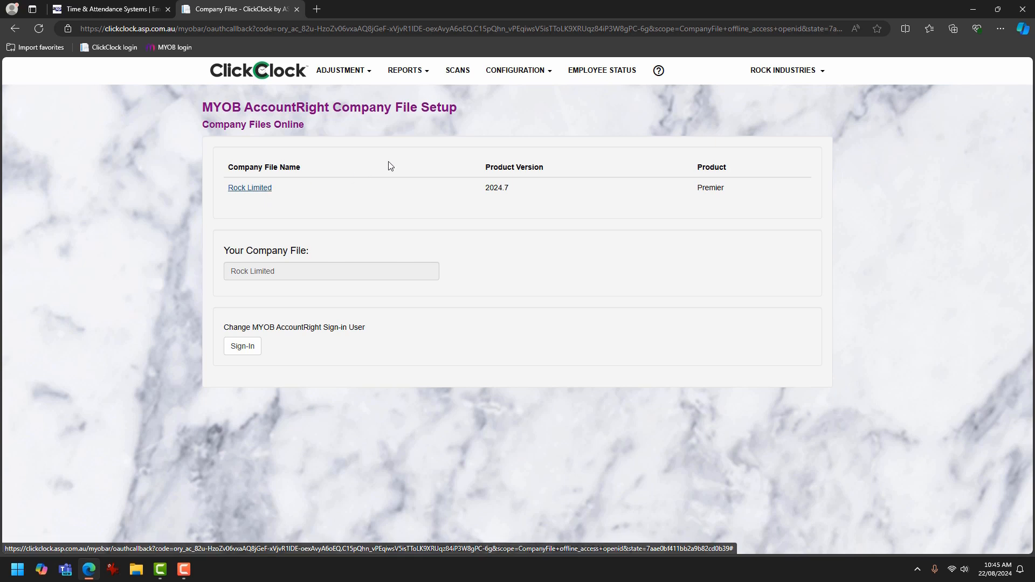
# Set the export tag of the Normal pay category to Base Hourly in ClickClock's payroll configuration
pyautogui.click(542, 76)
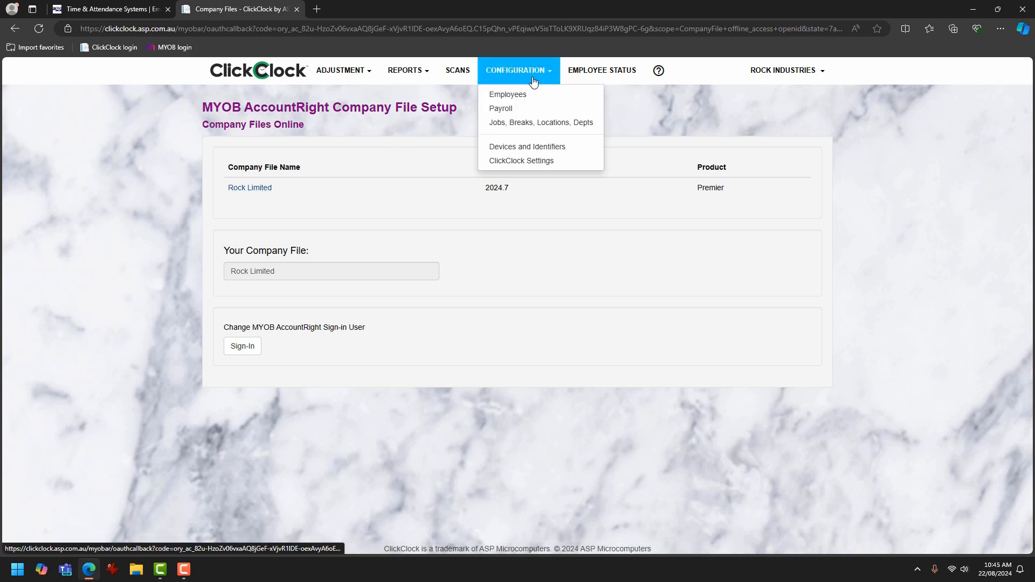
pyautogui.click(509, 115)
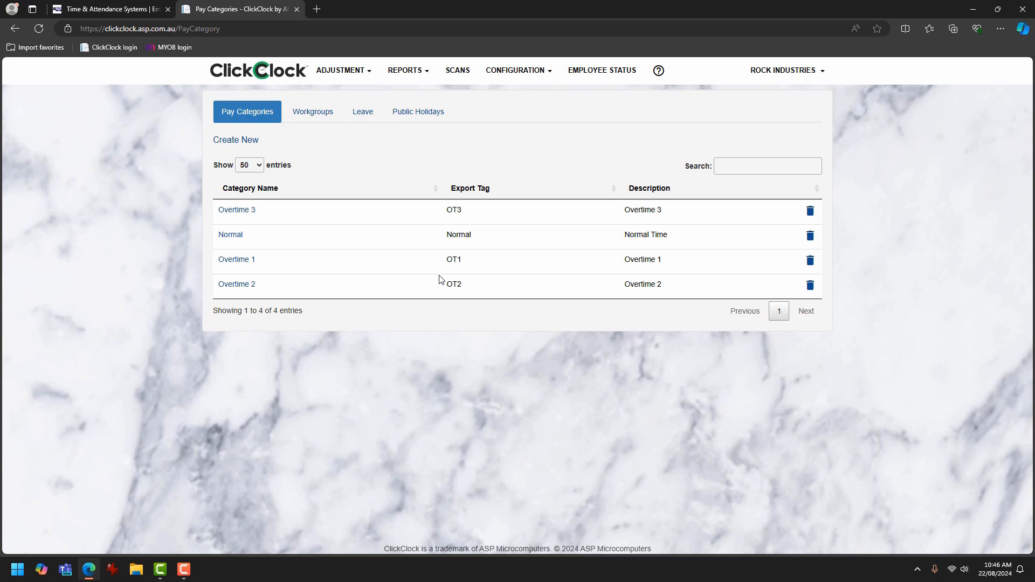
pyautogui.click(229, 238)
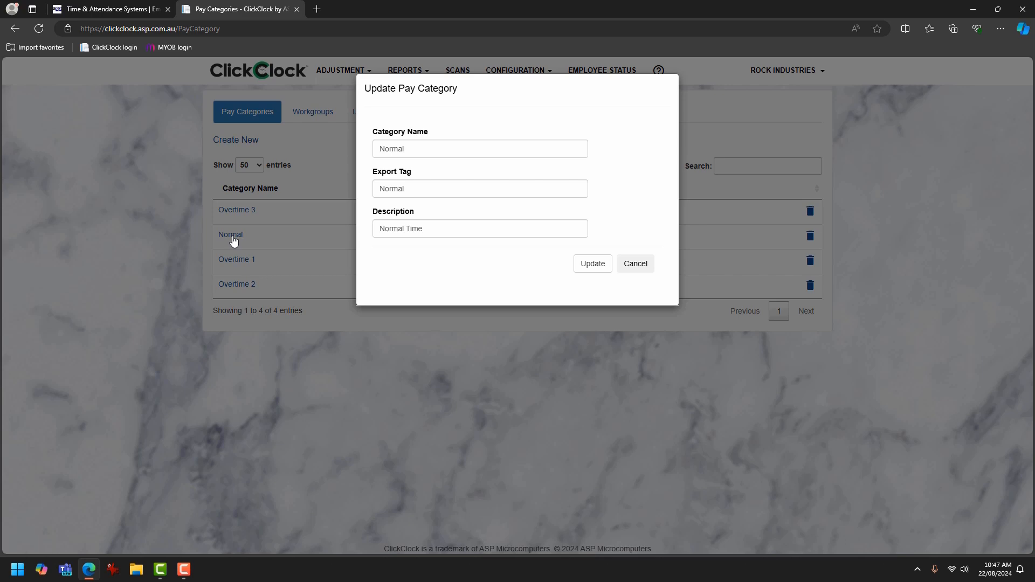
pyautogui.moveTo(423, 188); pyautogui.dragTo(373, 194)
pyautogui.write('Base ')
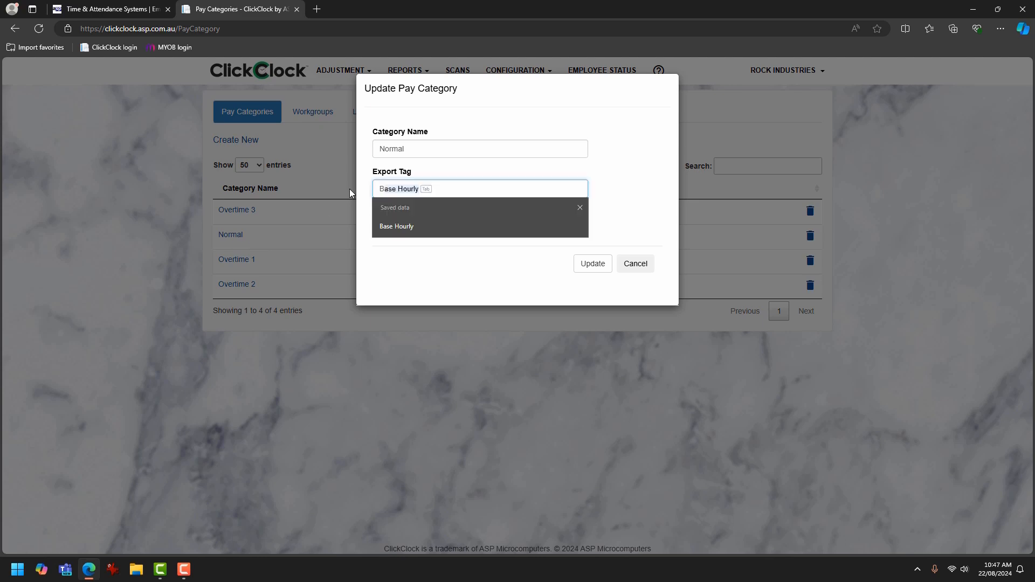
pyautogui.write('Hourly')
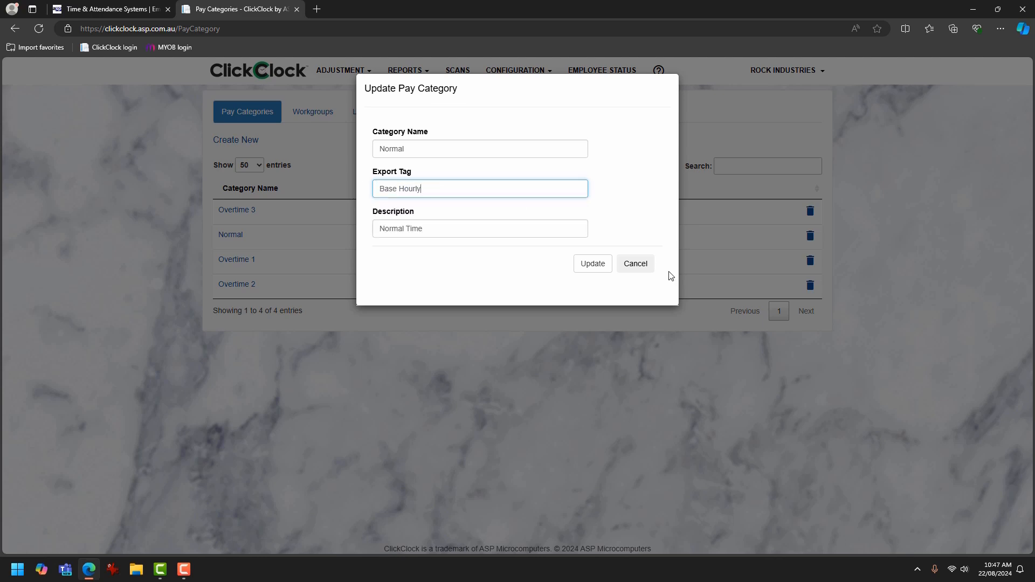
pyautogui.click(594, 266)
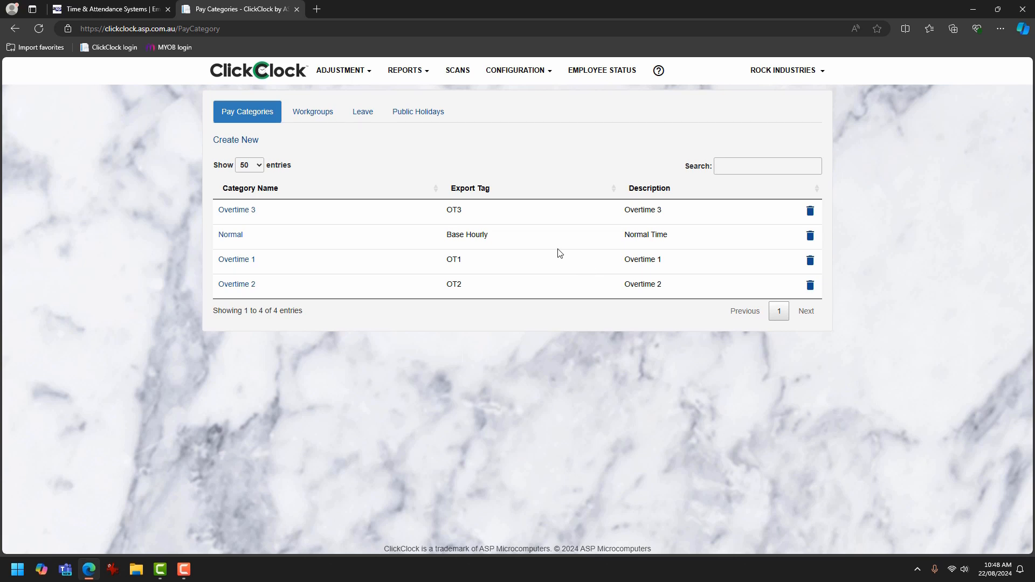
# Set the export tag of the Overtime 1 pay category to Overtime (1.5x) and save it
pyautogui.click(237, 265)
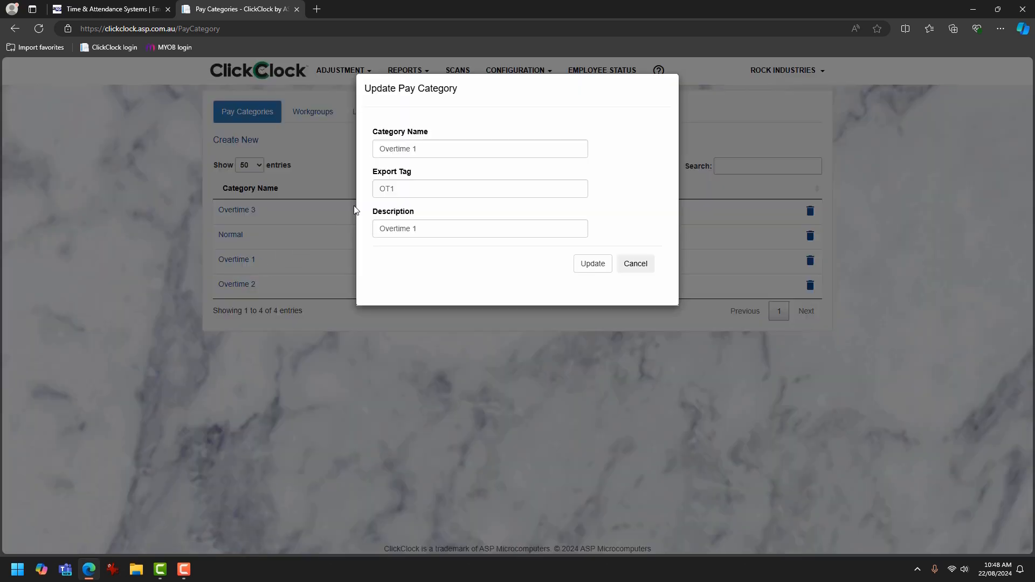
pyautogui.moveTo(391, 189); pyautogui.dragTo(378, 192)
pyautogui.write('Overtiome')
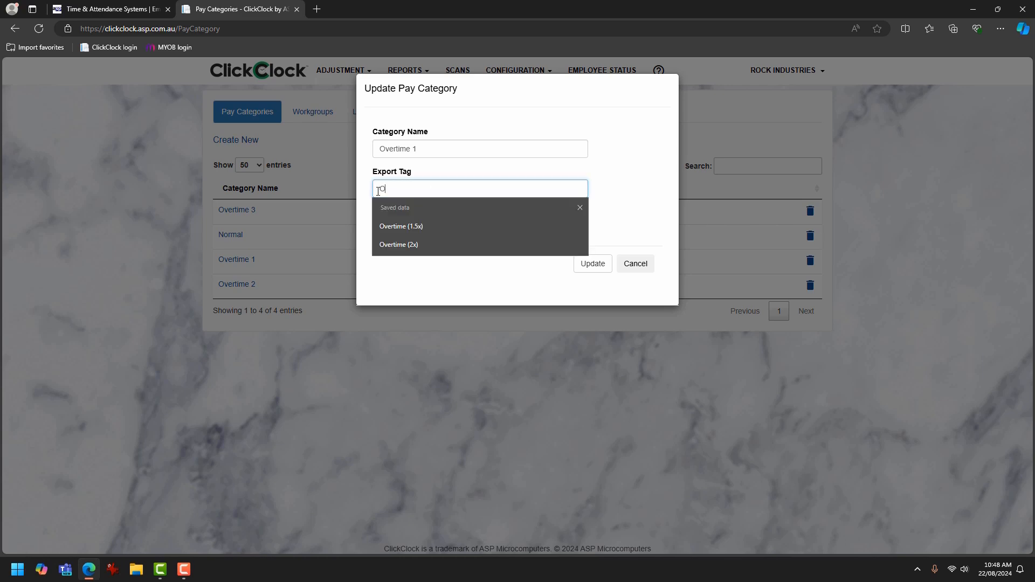
pyautogui.press('BackSpace')
pyautogui.press('BackSpace')
pyautogui.press('BackSpace')
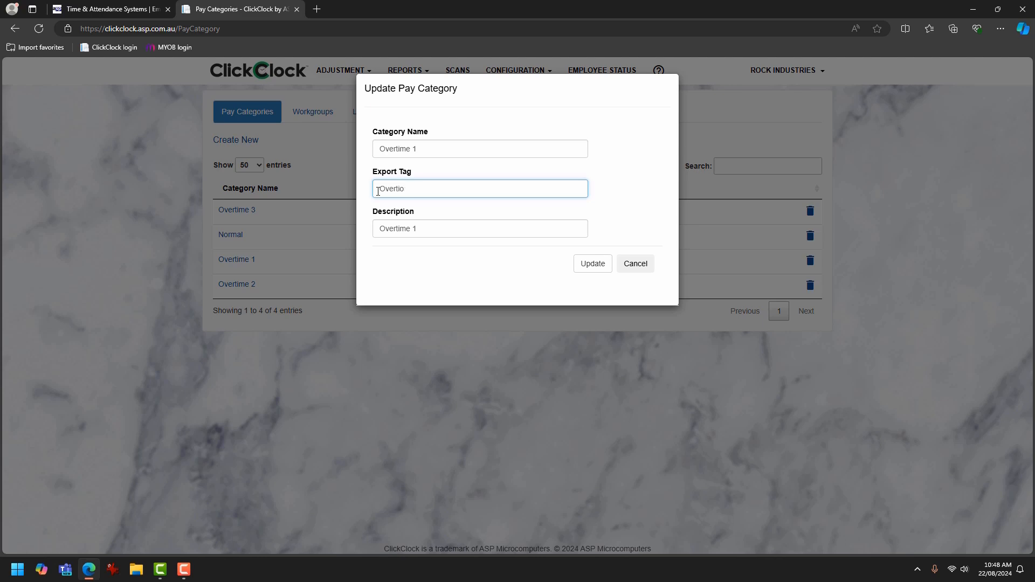
pyautogui.write('me (')
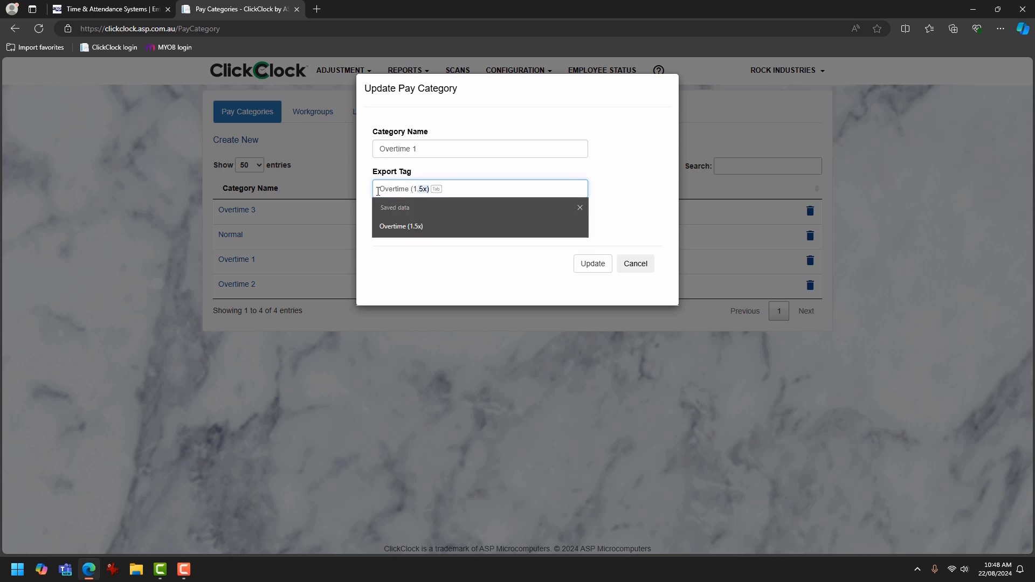
pyautogui.write('1.5')
pyautogui.press('Tab')
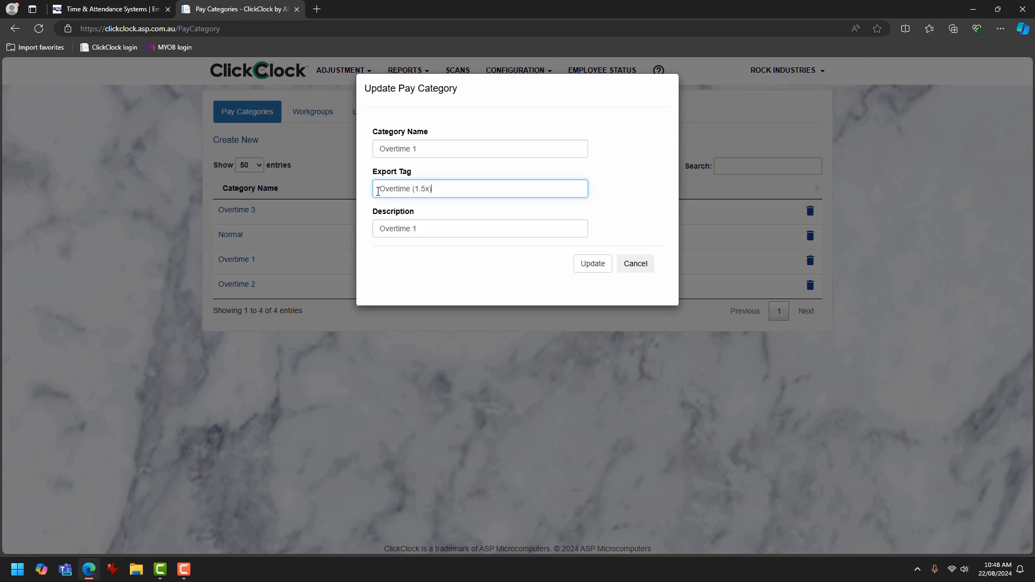
pyautogui.click(588, 267)
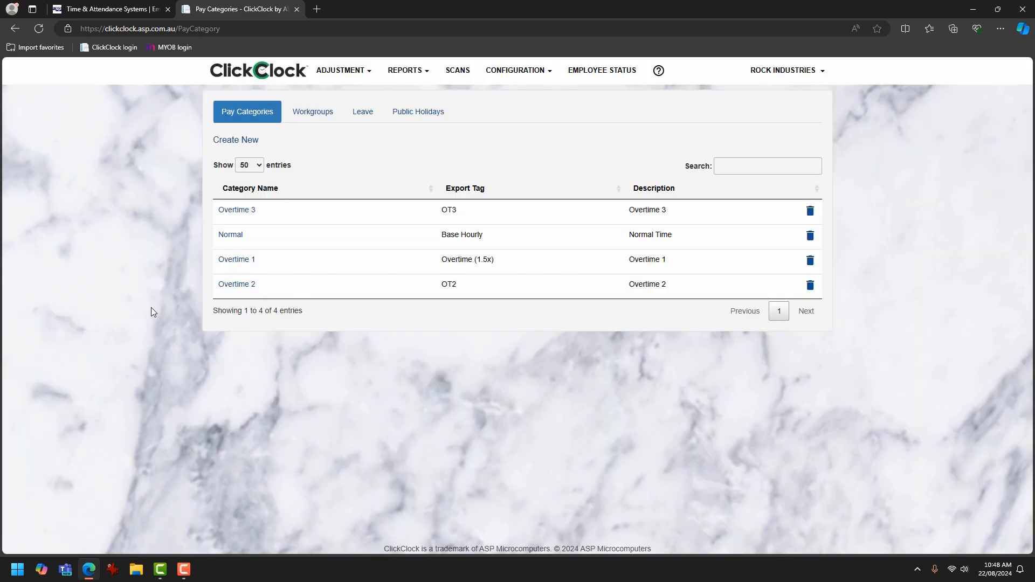
# Set the export tag of the Overtime 2 pay category to Overtime (2x) and save it
pyautogui.click(236, 286)
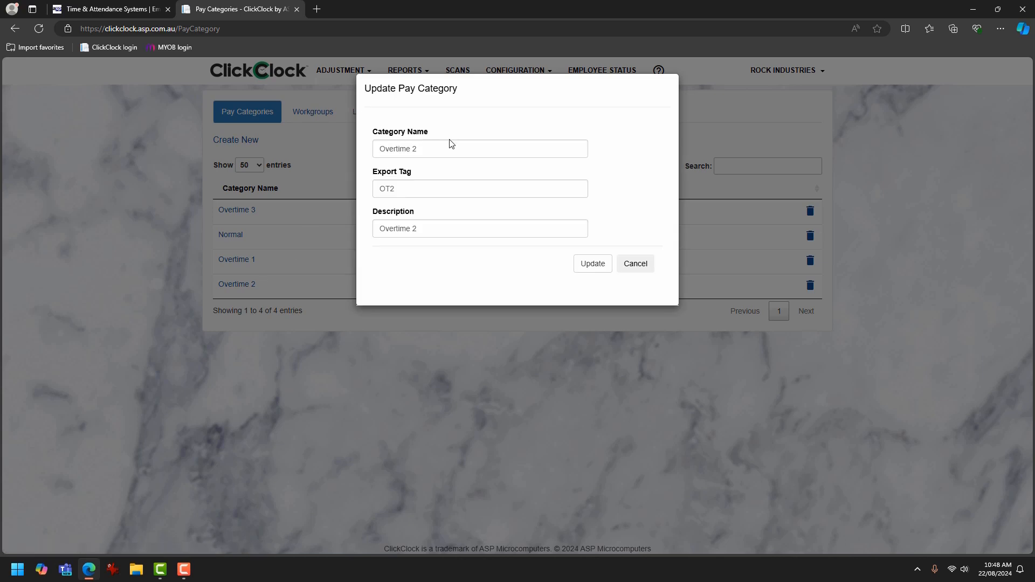
pyautogui.moveTo(407, 188); pyautogui.dragTo(369, 196)
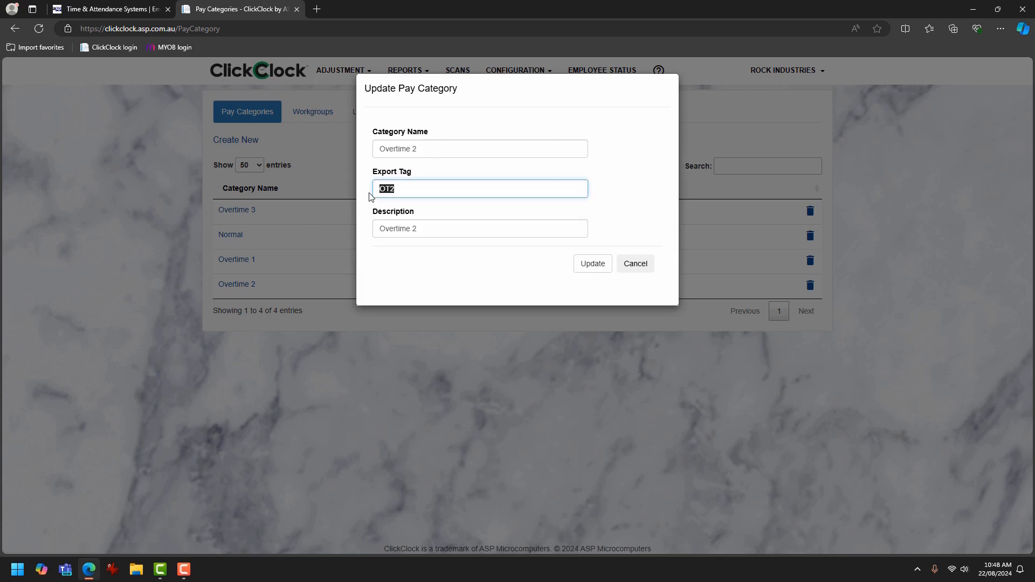
pyautogui.write('Overtiome')
pyautogui.press('BackSpace')
pyautogui.press('BackSpace')
pyautogui.press('BackSpace')
pyautogui.press('BackSpace')
pyautogui.write('ime ')
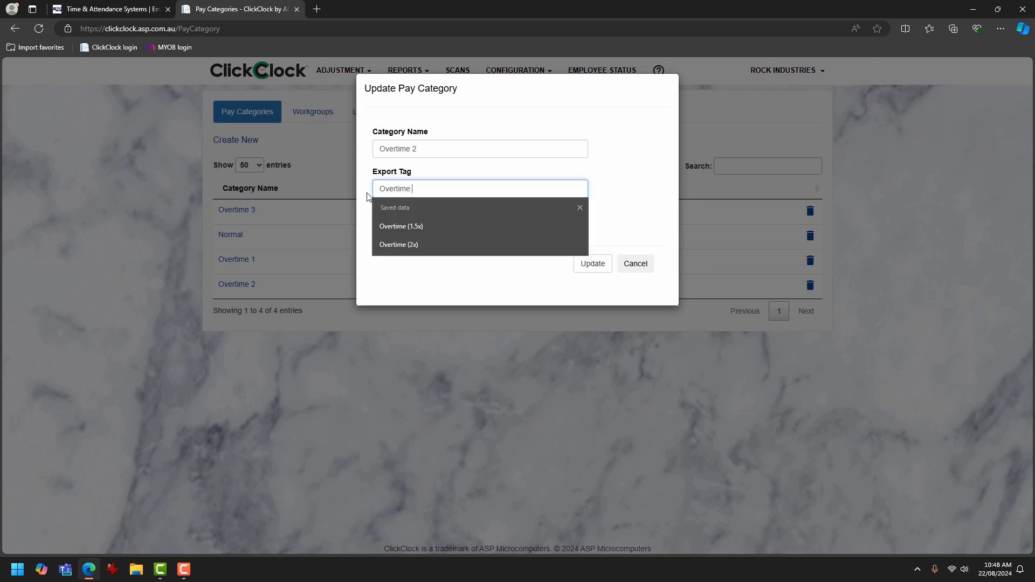
pyautogui.write('(2')
pyautogui.press('Tab')
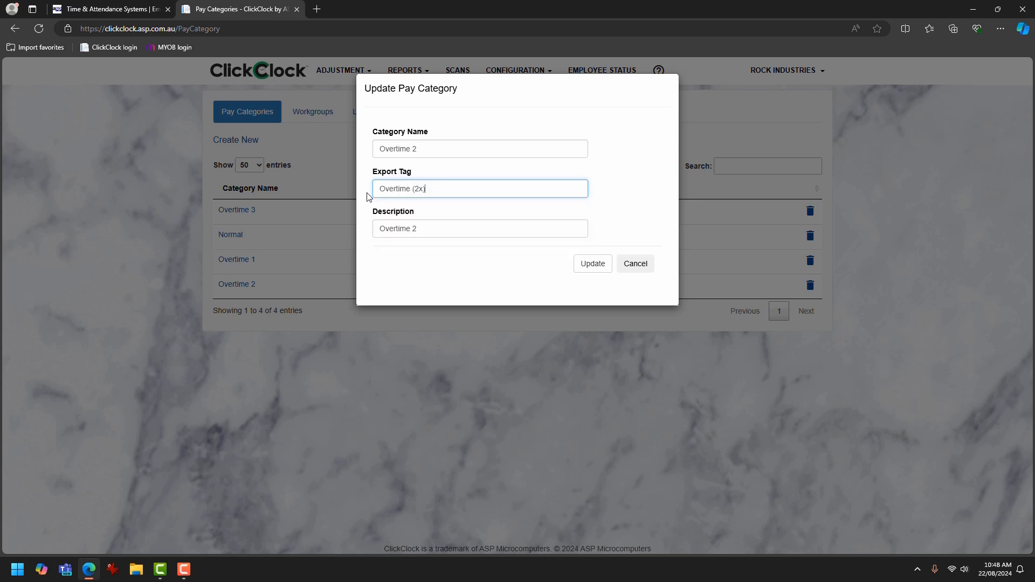
pyautogui.click(595, 264)
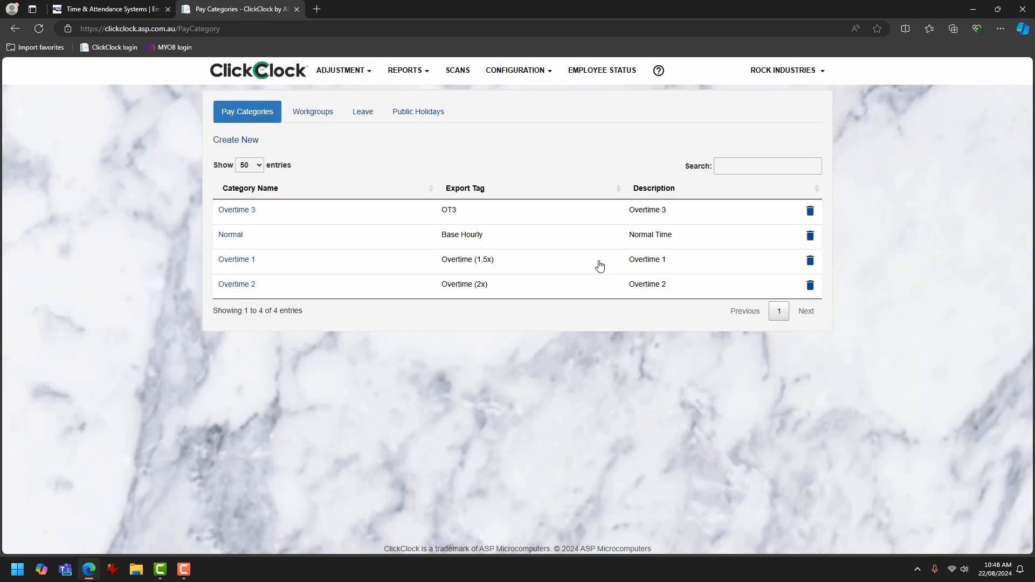
# Create a leave type with Annual Leave as its name, export tag and description
pyautogui.click(365, 115)
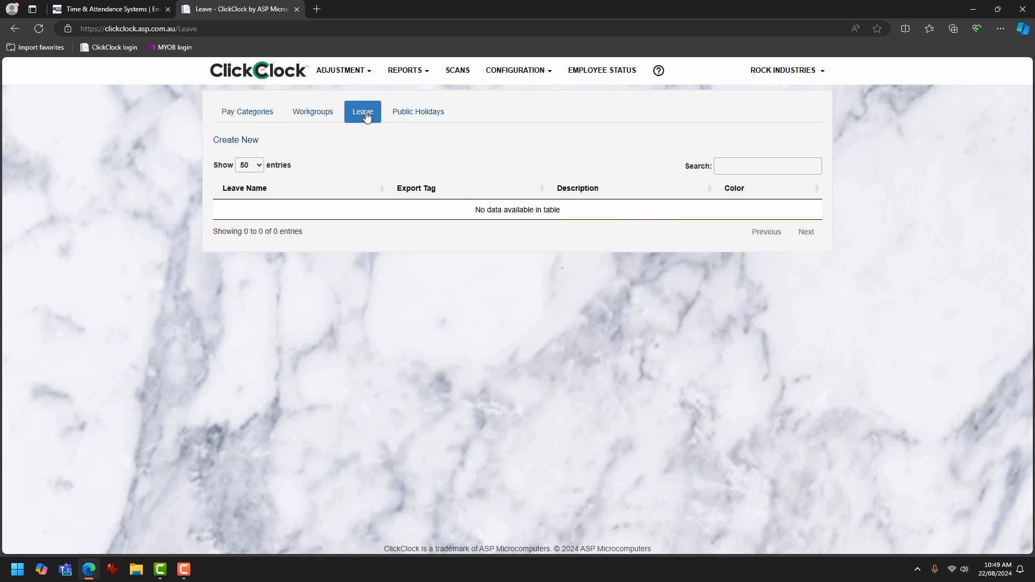
pyautogui.click(239, 141)
pyautogui.click(399, 146)
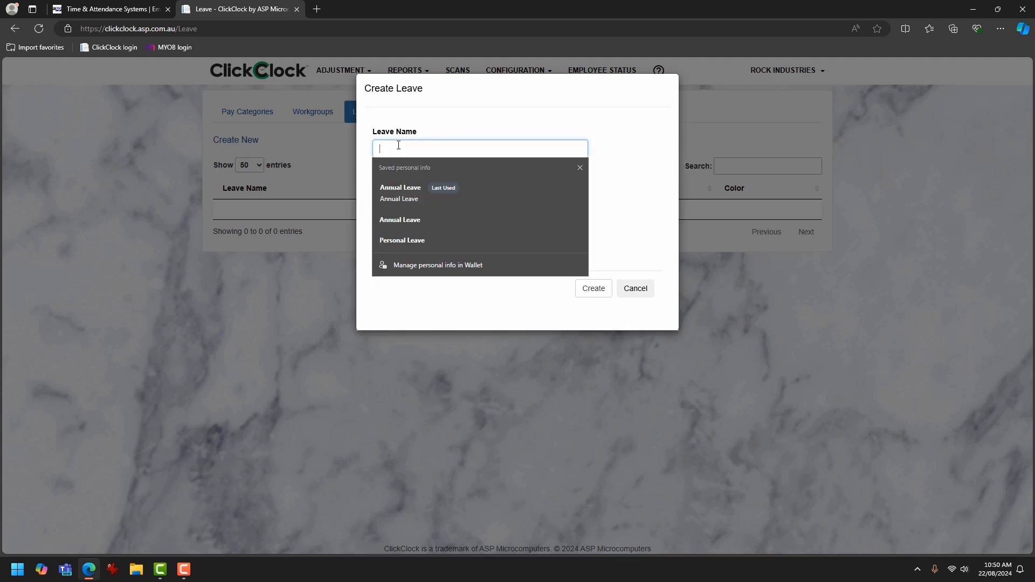
pyautogui.write('Annual')
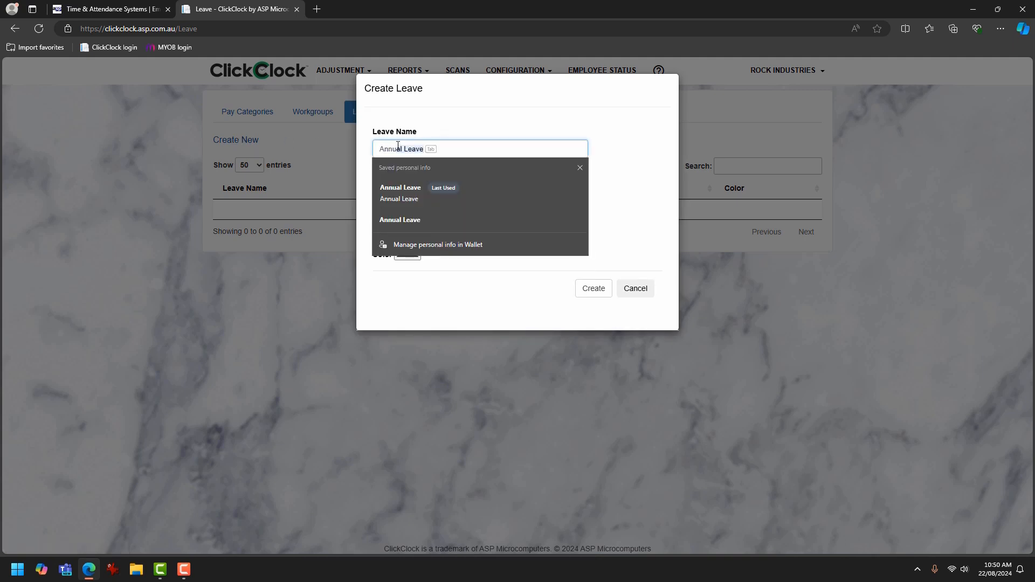
pyautogui.write(' Leave')
pyautogui.press('Tab')
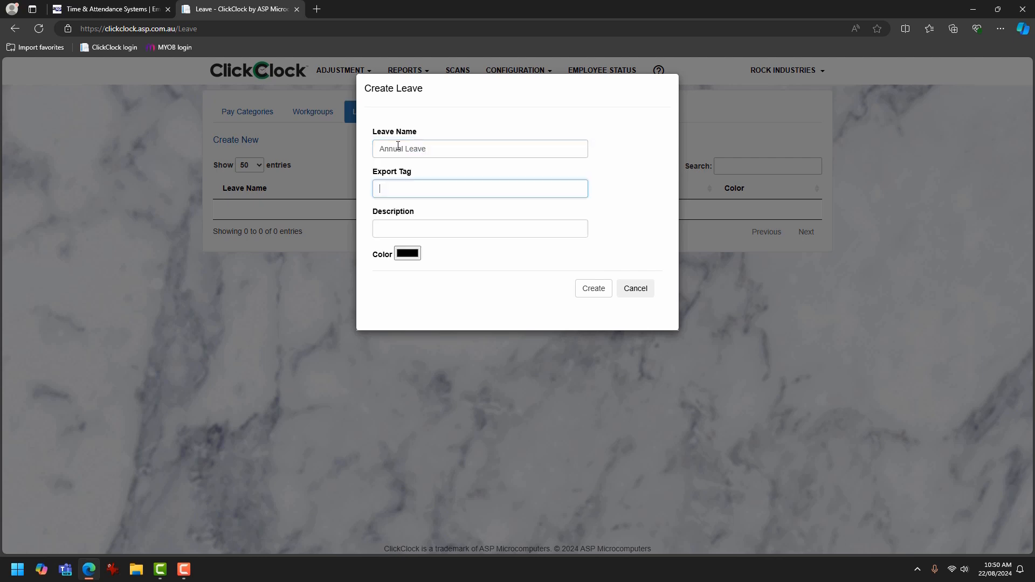
pyautogui.write('Annu')
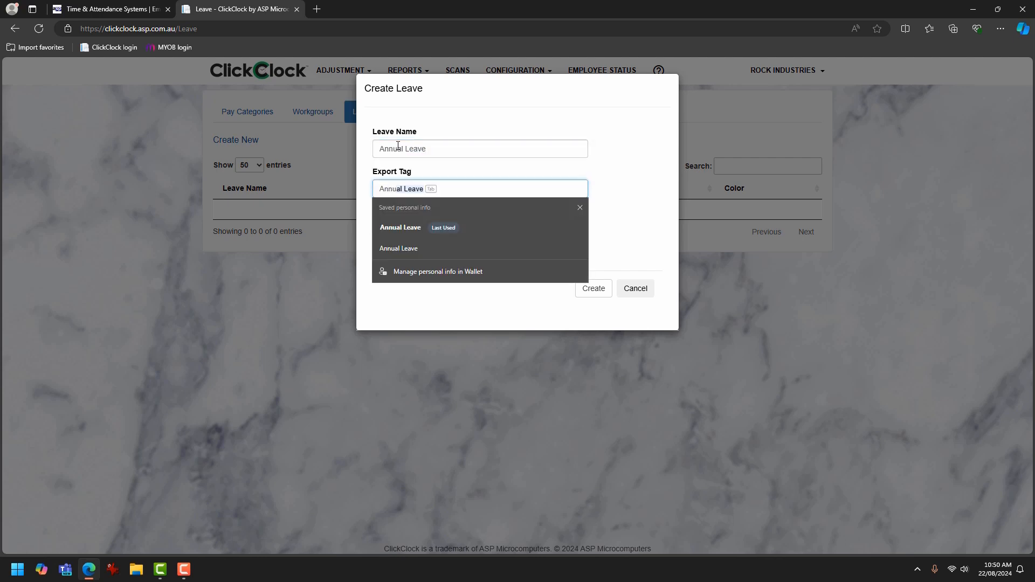
pyautogui.write('al Lea')
pyautogui.press('Tab')
pyautogui.press('Tab')
pyautogui.write('Ann')
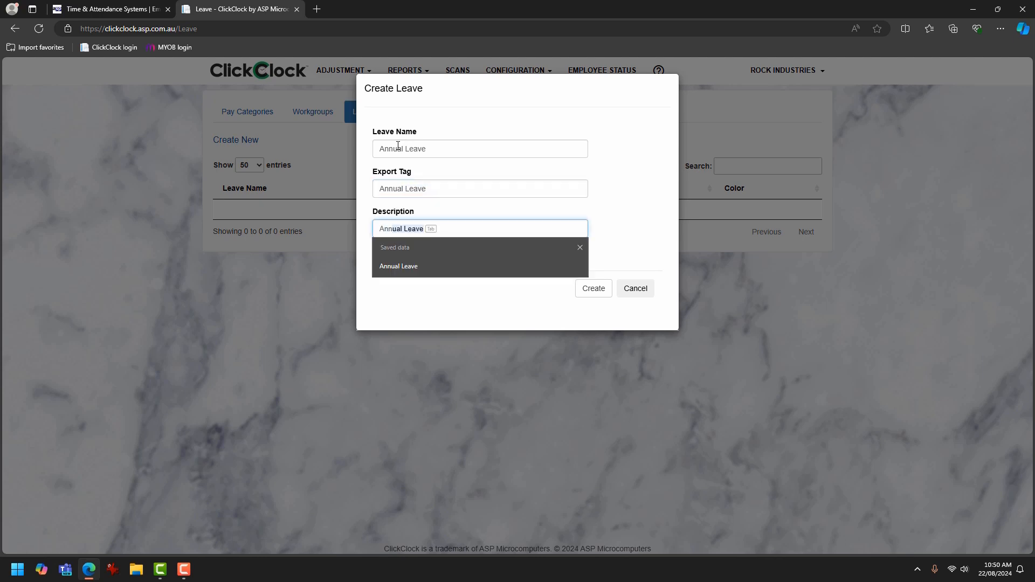
pyautogui.write('ual Lea')
pyautogui.press('Tab')
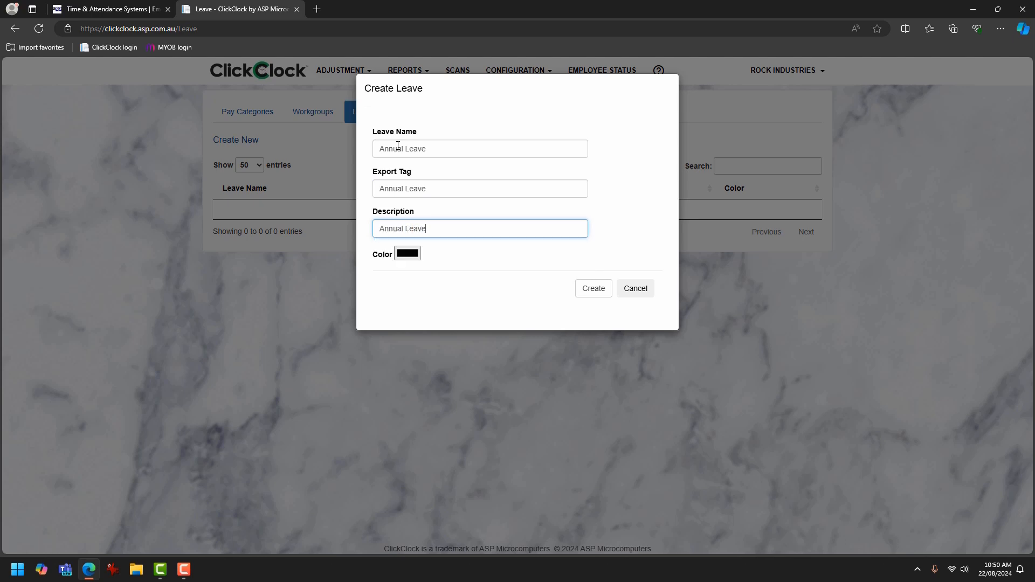
pyautogui.click(603, 293)
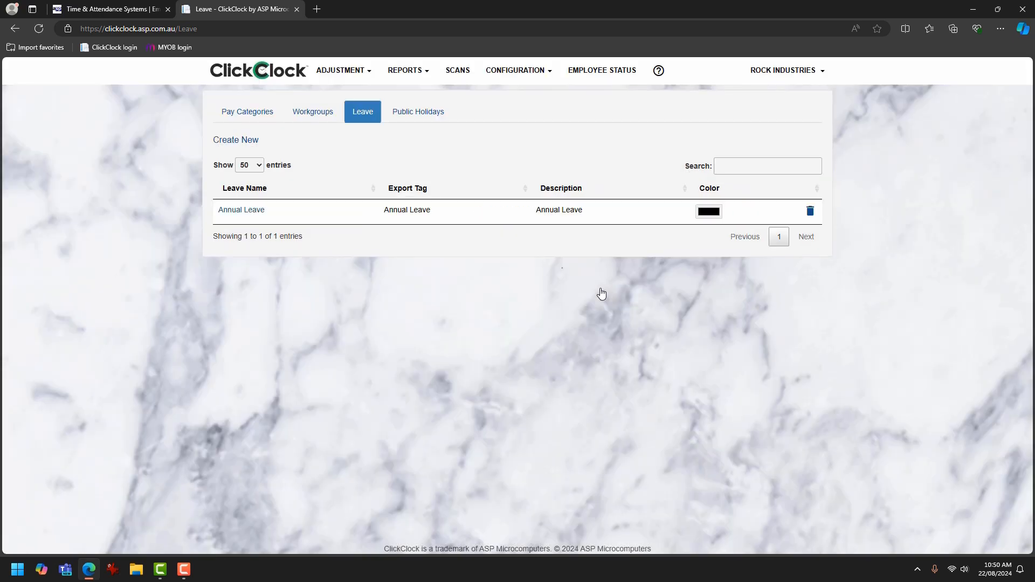
# Create a second leave type with Personal Leave as its name, export tag and description
pyautogui.click(240, 141)
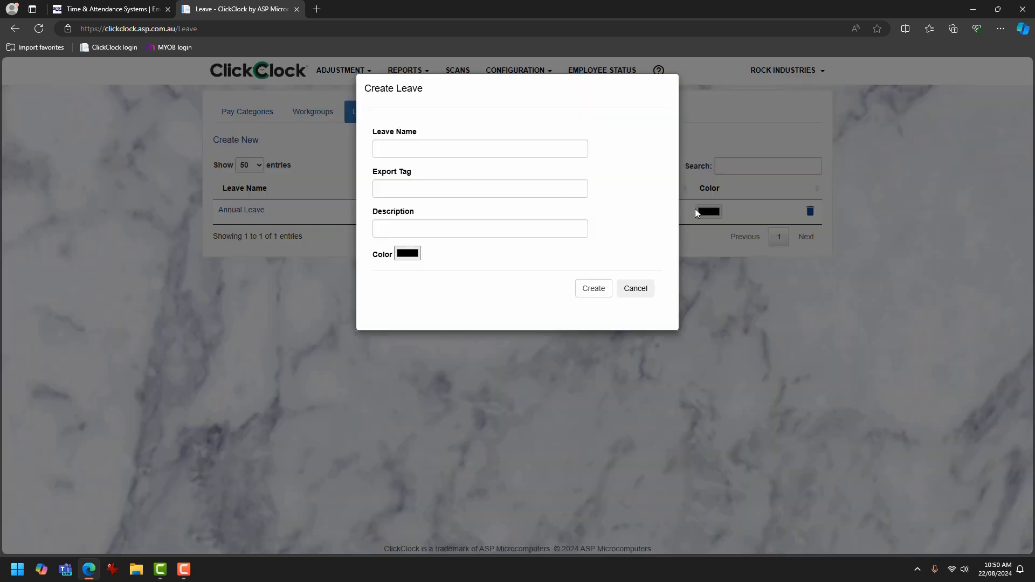
pyautogui.click(401, 148)
pyautogui.write('P')
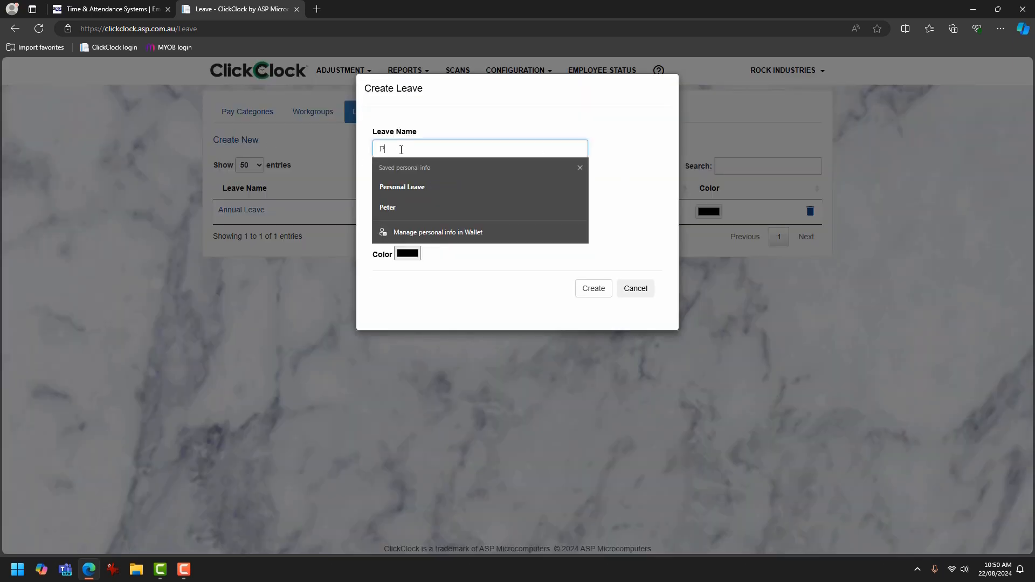
pyautogui.write('ersonal Leave')
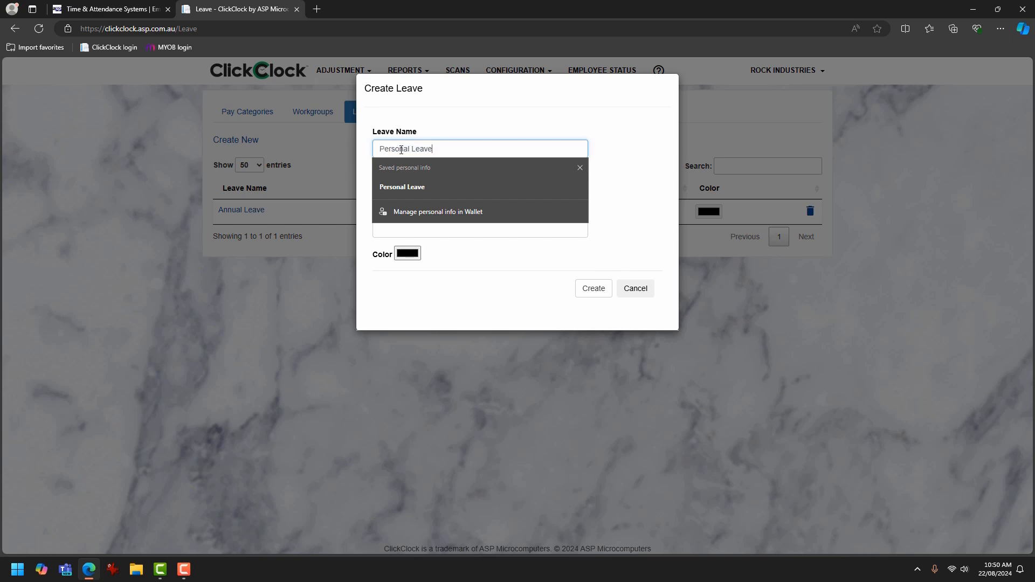
pyautogui.press('Tab')
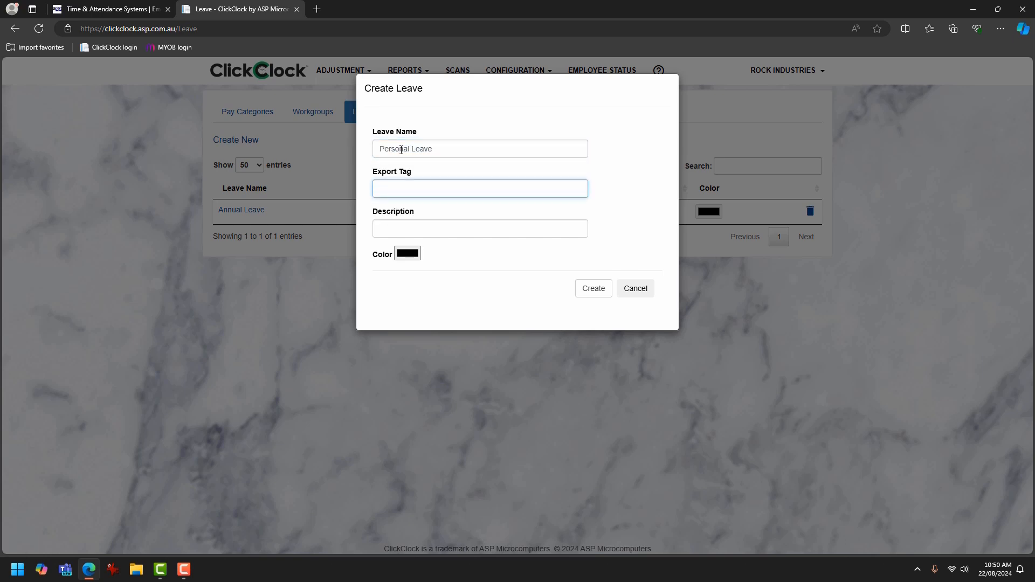
pyautogui.write('Personal')
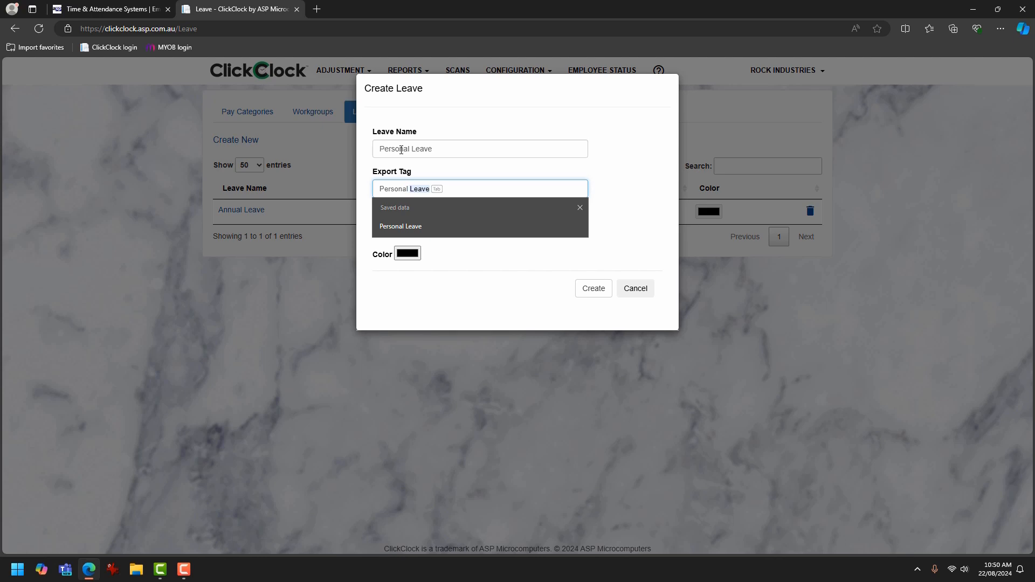
pyautogui.write(' L:eave')
pyautogui.press('Tab')
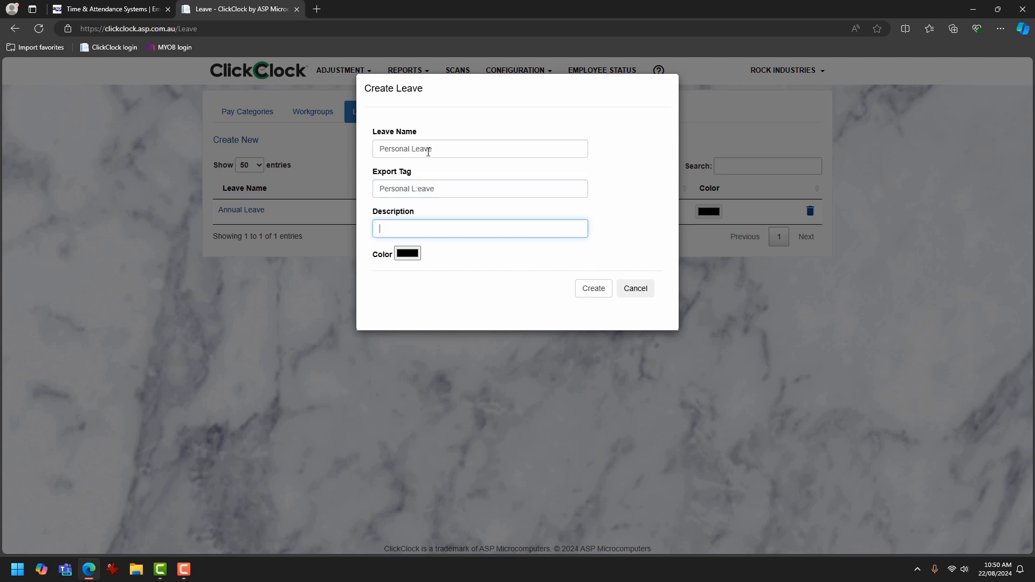
pyautogui.click(419, 196)
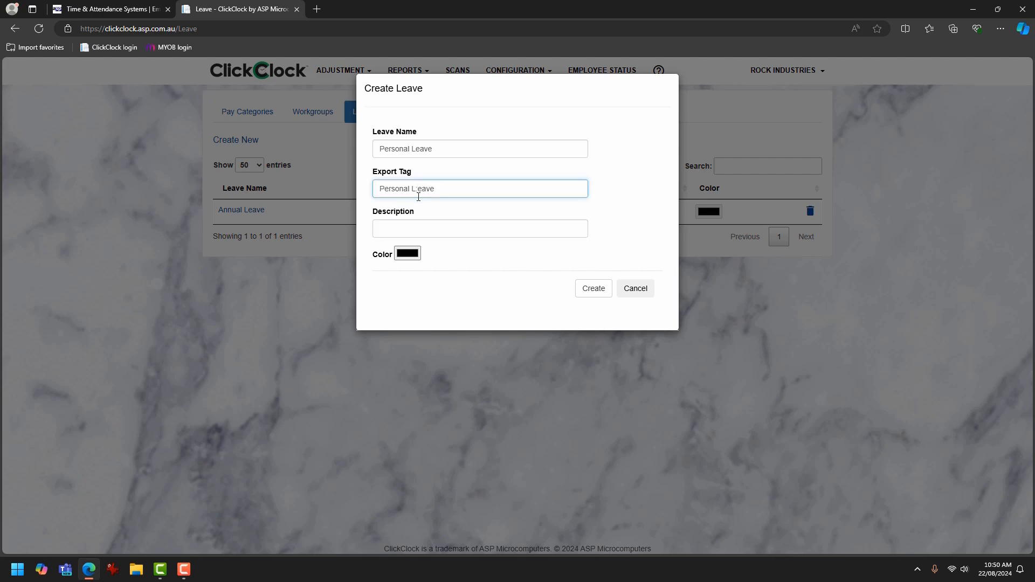
pyautogui.press('Delete')
pyautogui.click(407, 230)
pyautogui.write('Persona')
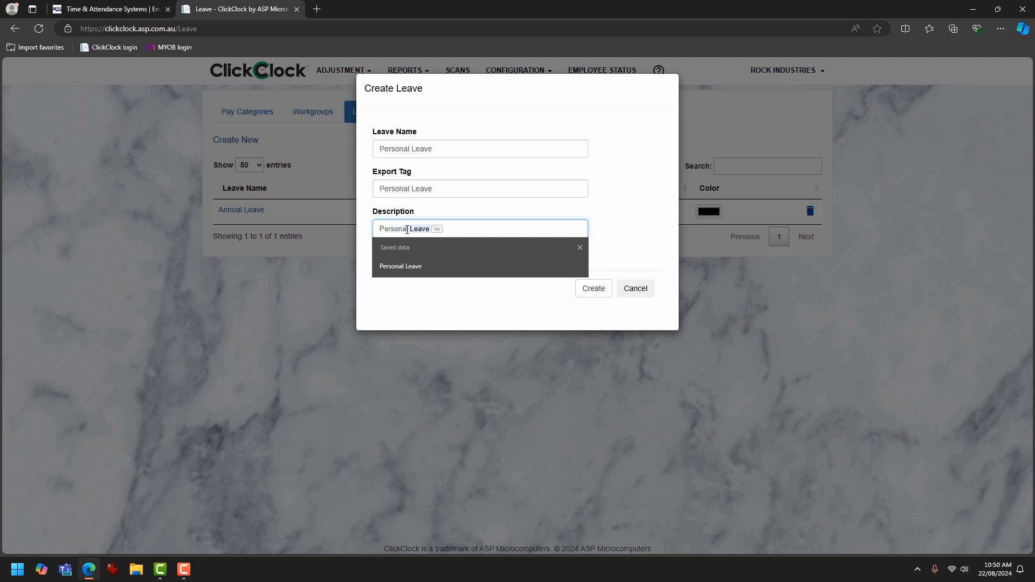
pyautogui.write('l Leave')
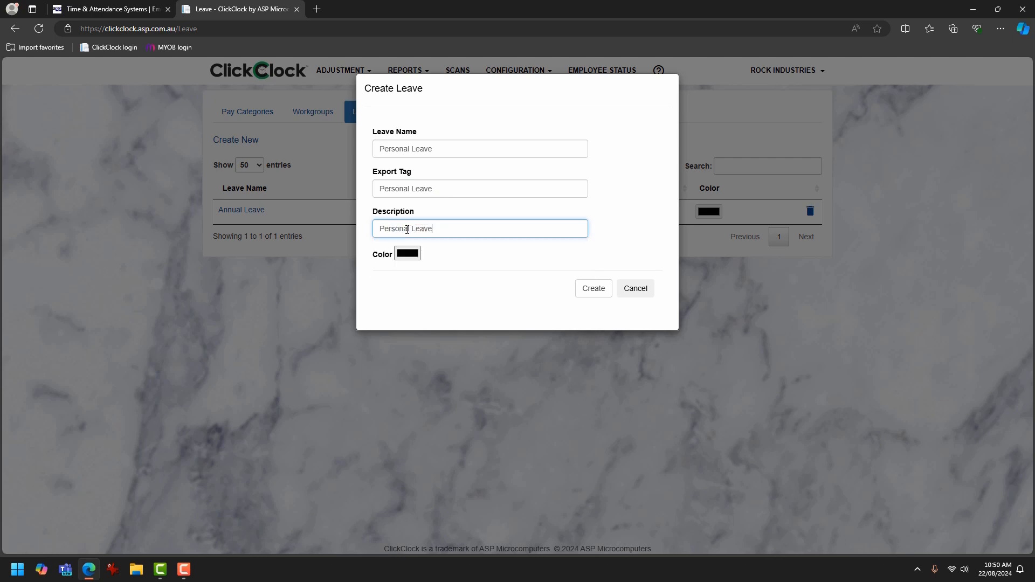
pyautogui.click(594, 290)
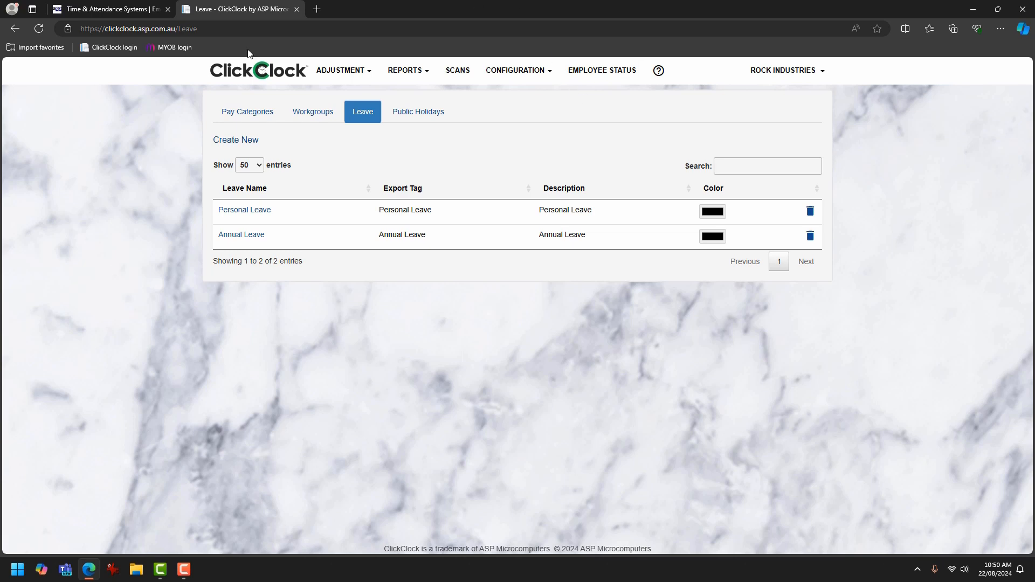
# Enable the automatic meal break deduction for the Default workgroup and save the workgroup
pyautogui.click(309, 119)
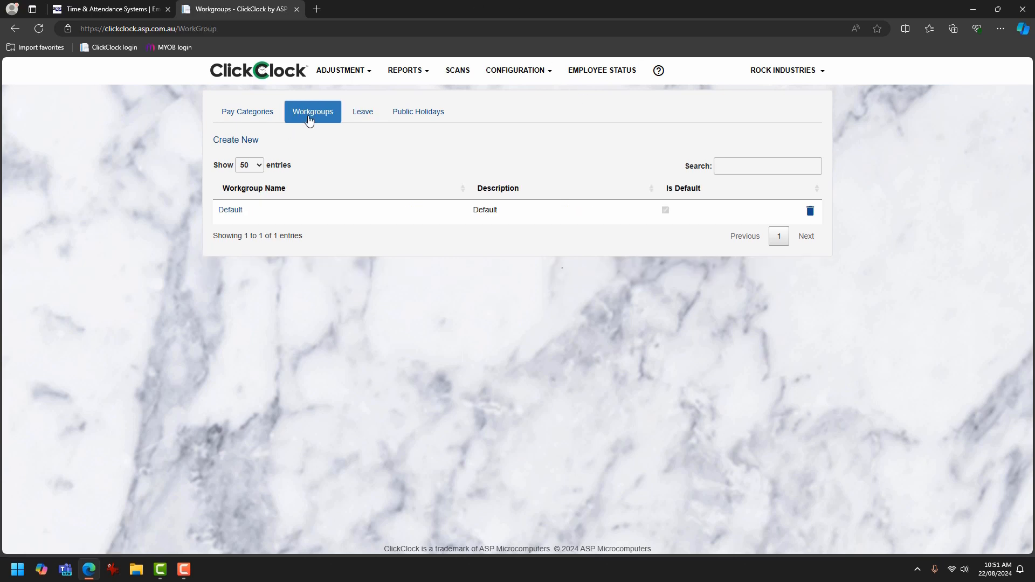
pyautogui.click(230, 211)
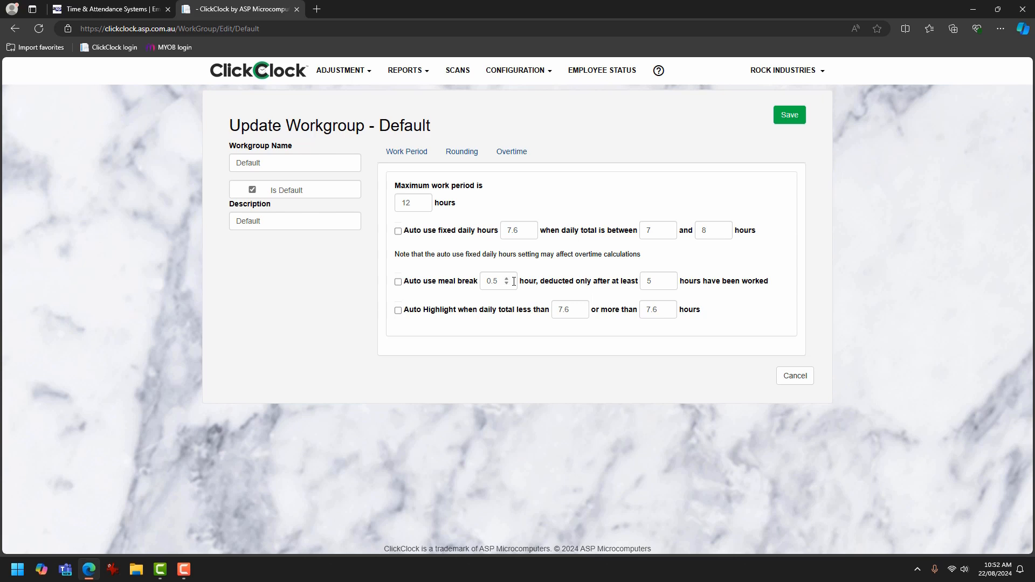
pyautogui.click(398, 282)
pyautogui.click(791, 116)
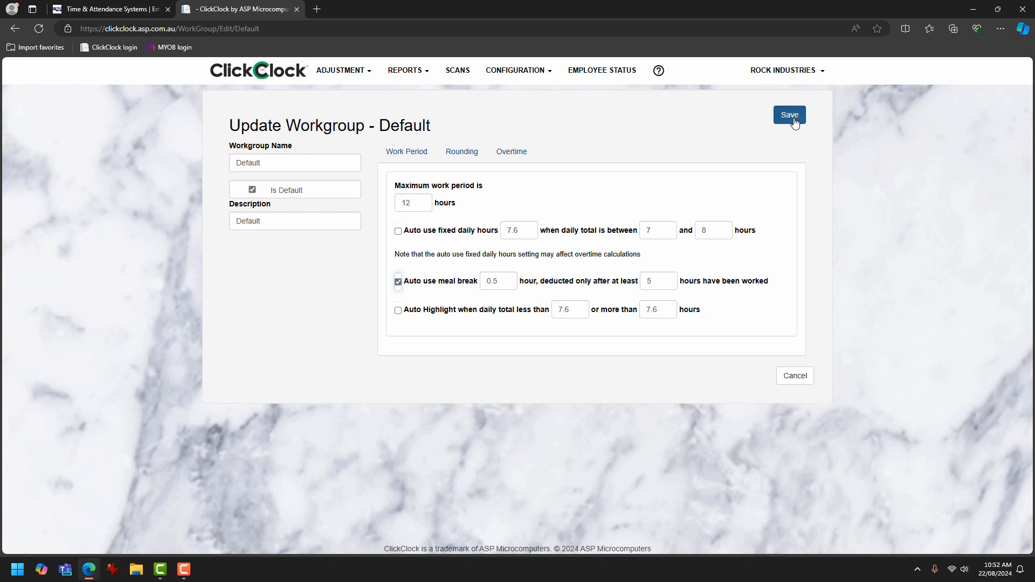
pyautogui.click(792, 119)
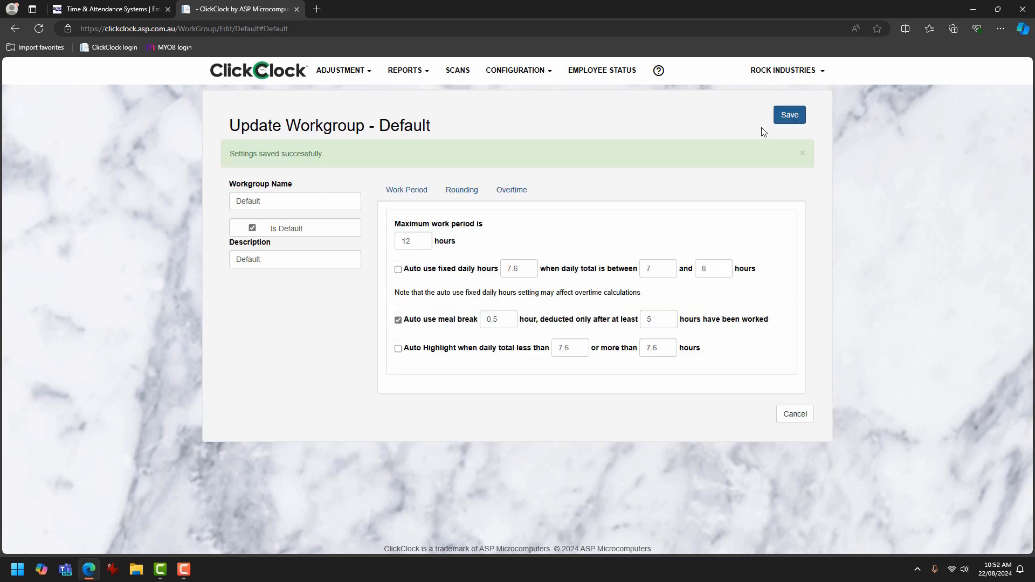
# Enable rounding for both clocking in and clocking out in the Default workgroup and save the workgroup
pyautogui.click(464, 192)
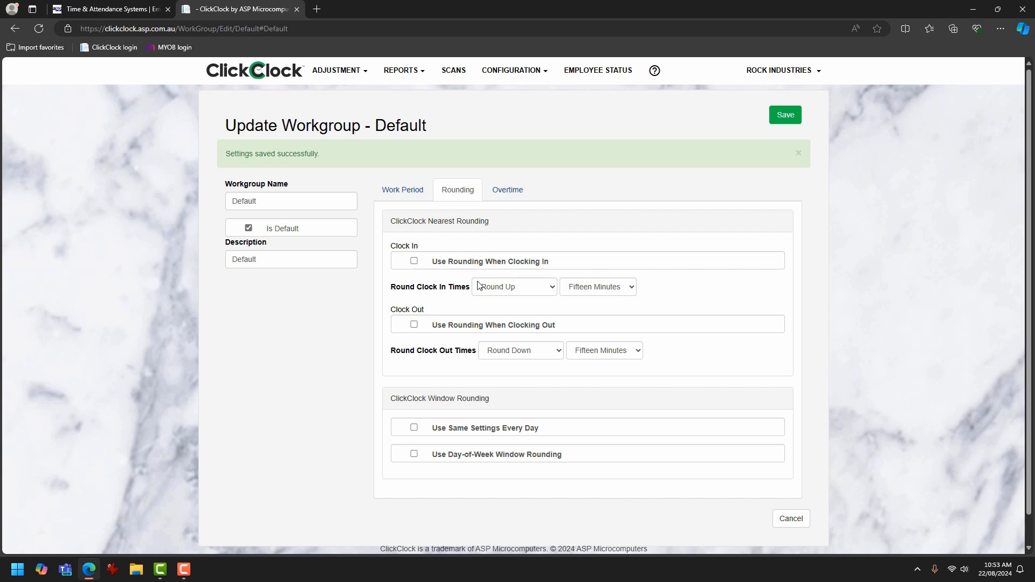
pyautogui.click(414, 261)
pyautogui.click(414, 325)
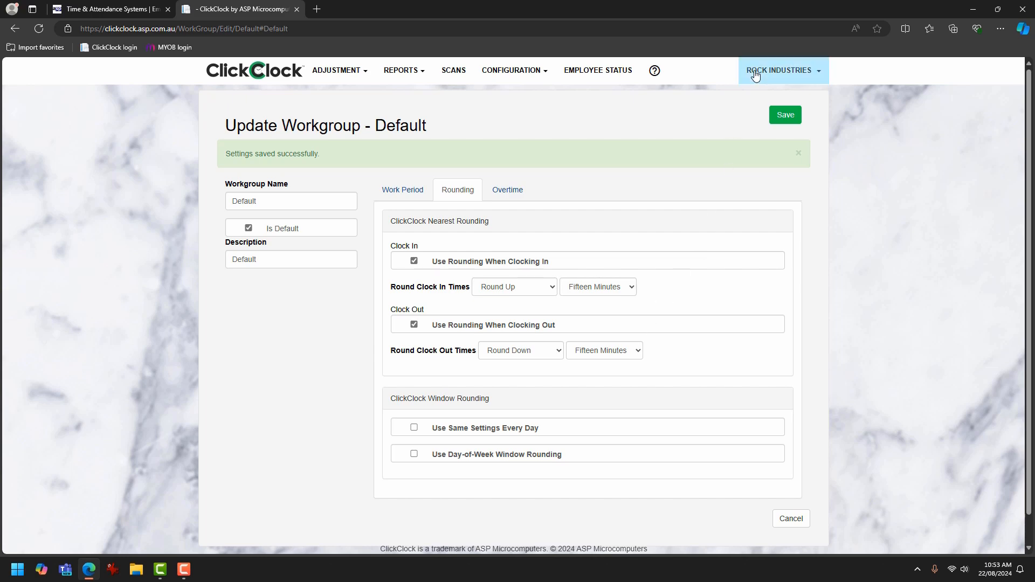
pyautogui.click(785, 116)
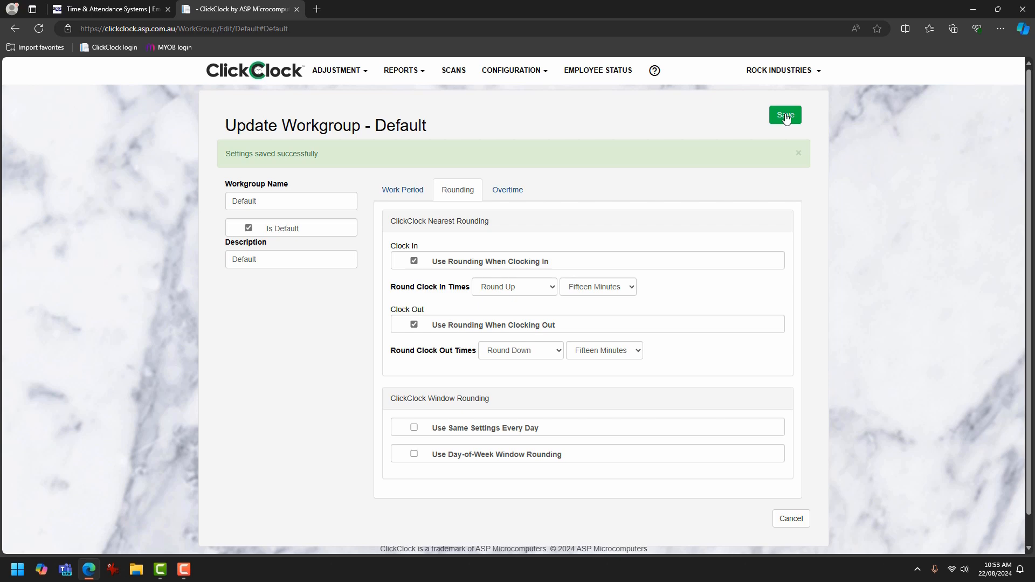
# Turn on the same overtime settings for each day in the Default workgroup
pyautogui.click(510, 197)
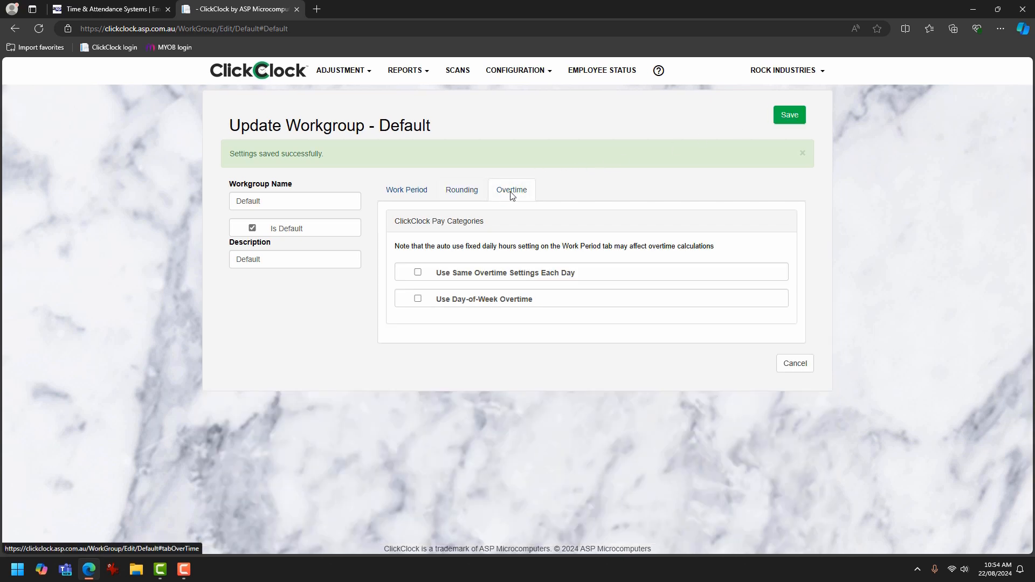
pyautogui.click(469, 192)
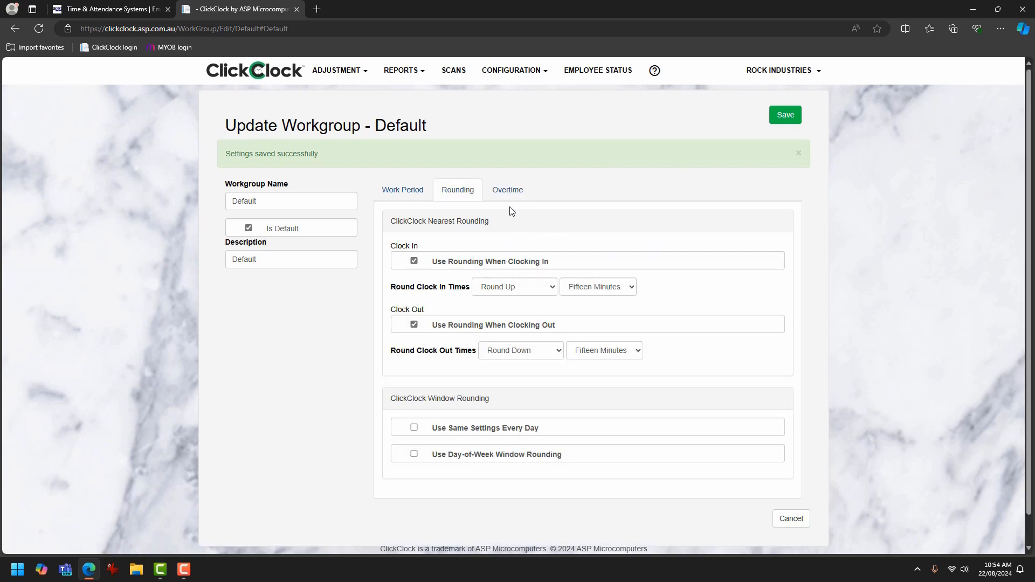
pyautogui.click(511, 192)
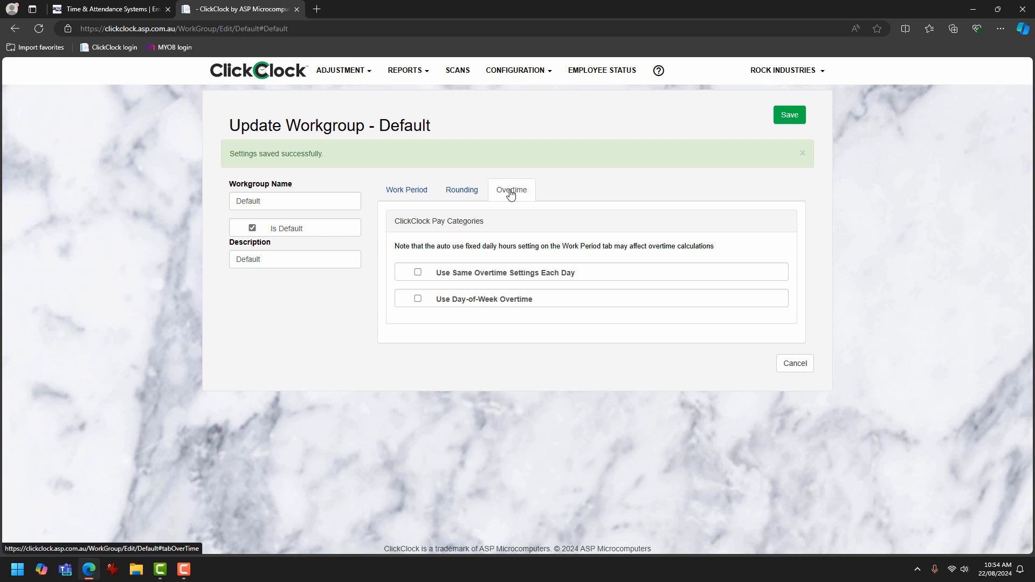
pyautogui.click(418, 273)
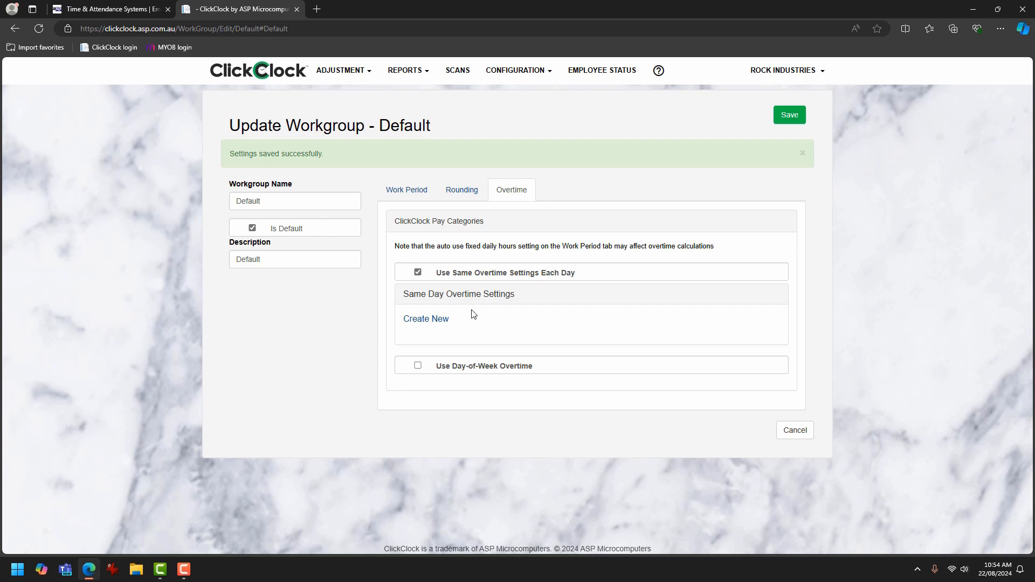
# Start a new same-day overtime rule with Normal as base time and Overtime 1, Overtime 2 and Overtime 3 as its overtime categories
pyautogui.click(427, 320)
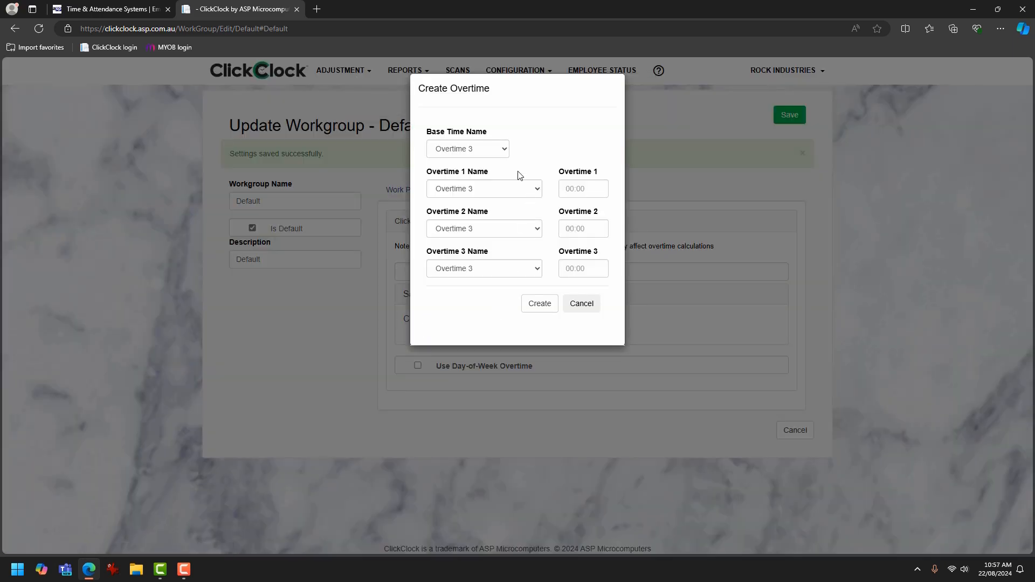
pyautogui.click(504, 151)
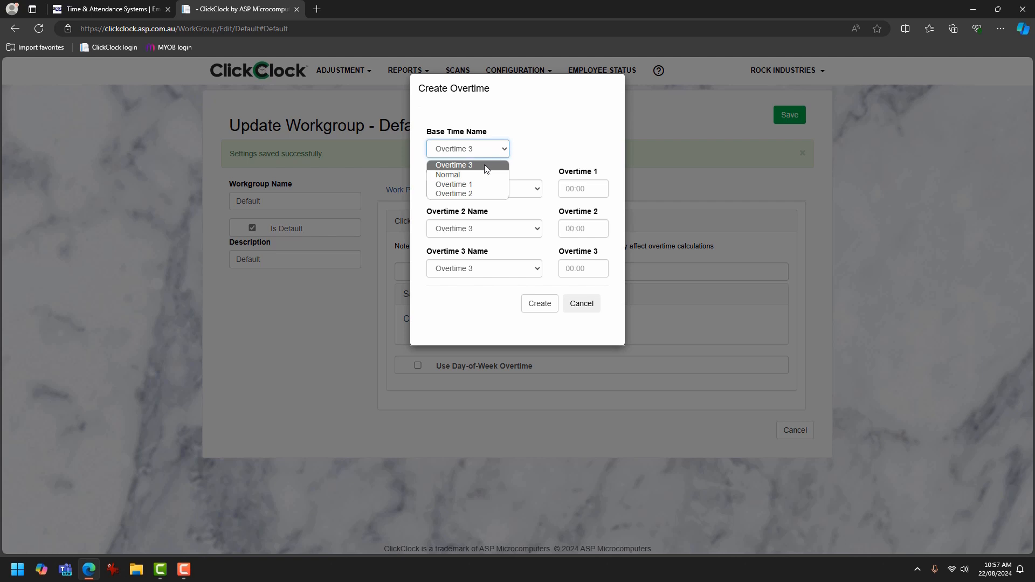
pyautogui.click(479, 176)
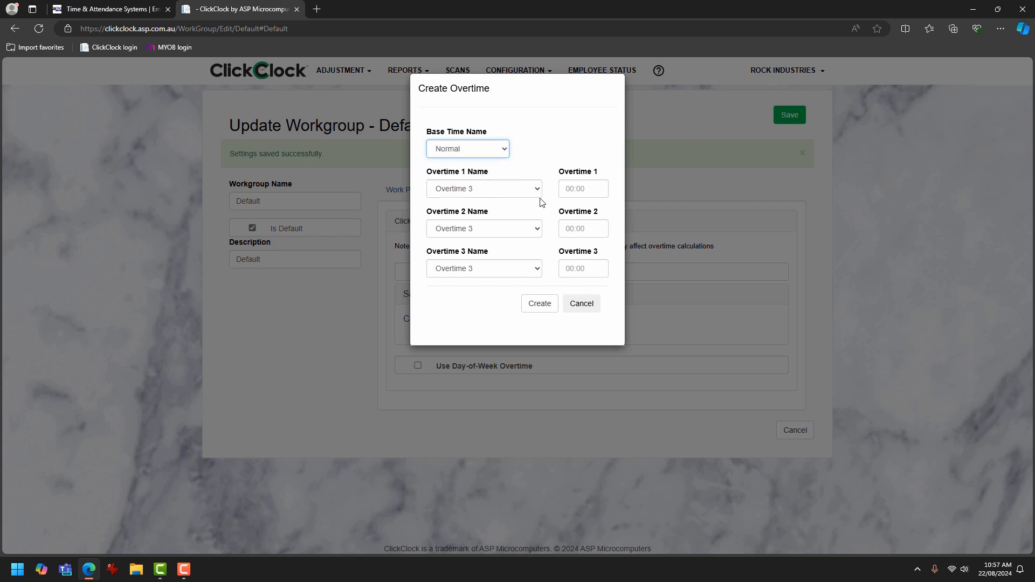
pyautogui.click(538, 190)
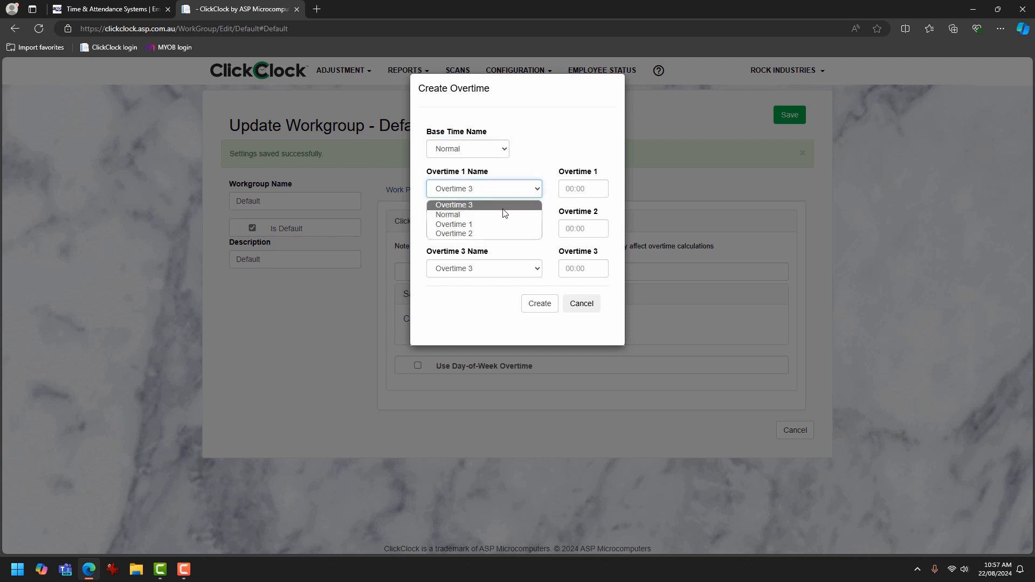
pyautogui.click(495, 225)
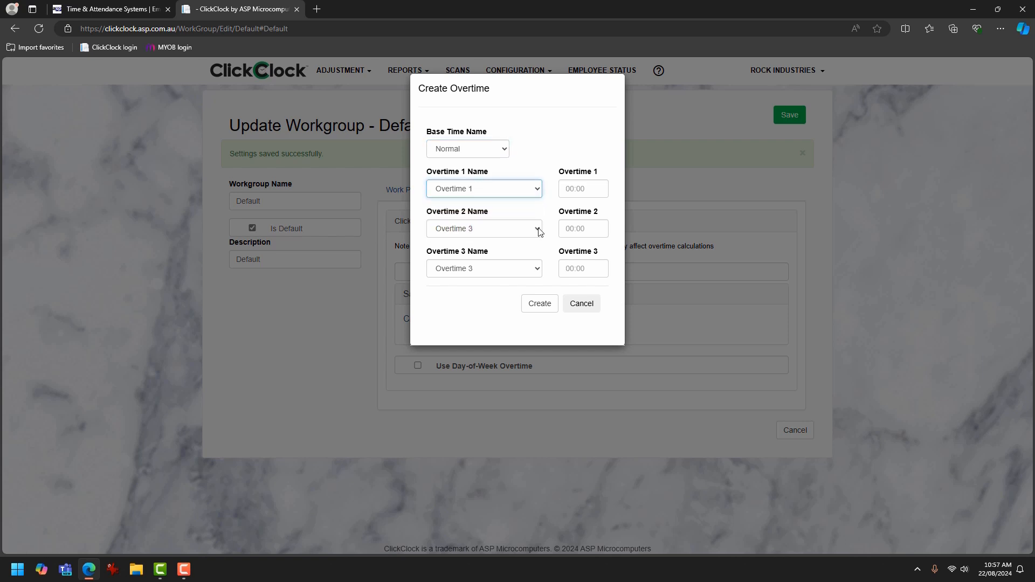
pyautogui.click(537, 229)
pyautogui.click(510, 274)
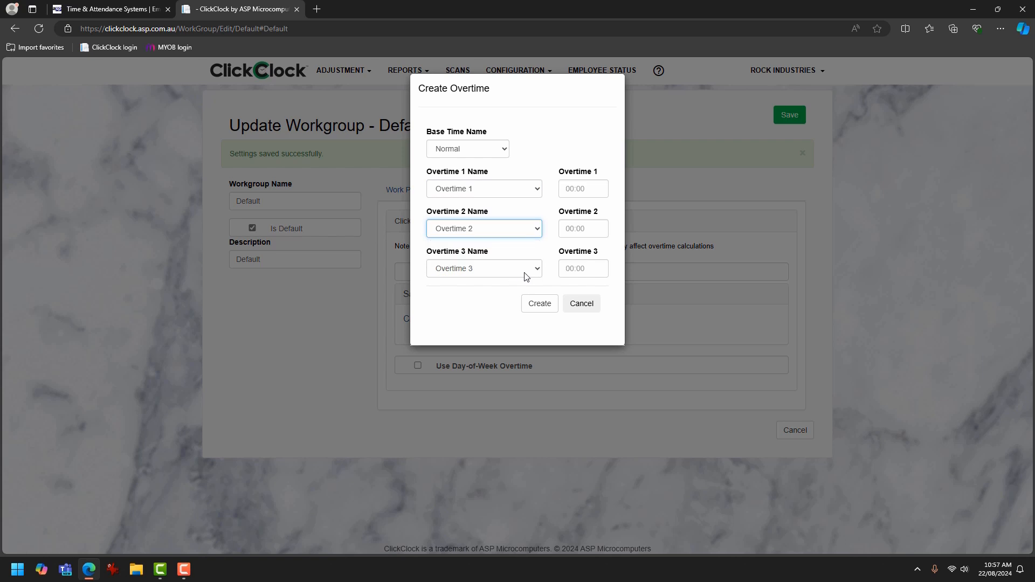
pyautogui.click(537, 269)
pyautogui.click(500, 284)
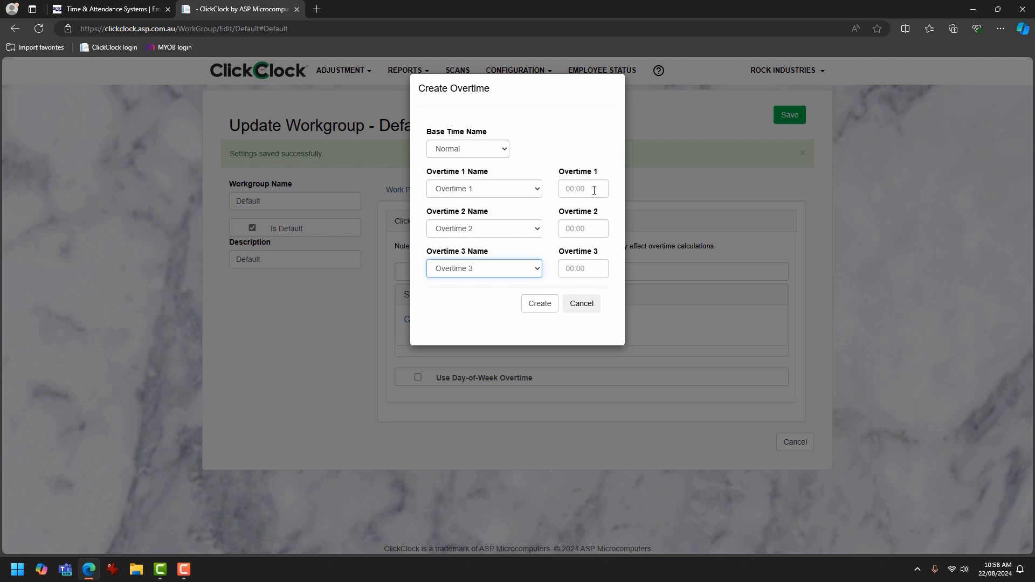
# Set the overtime thresholds to 7:30, 9:30 and 11:30, create the rule and save the Default workgroup
pyautogui.click(590, 192)
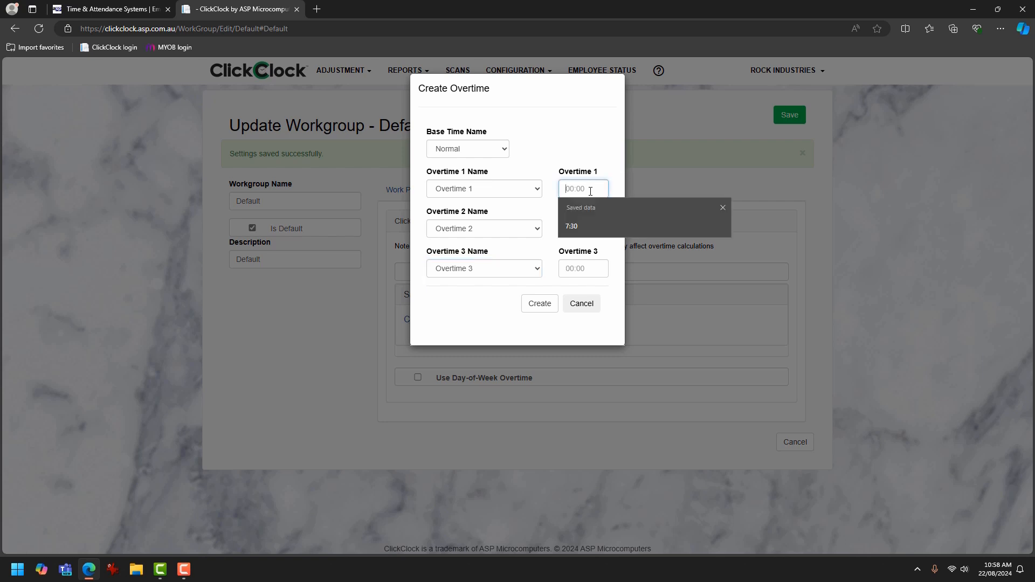
pyautogui.write('7:30')
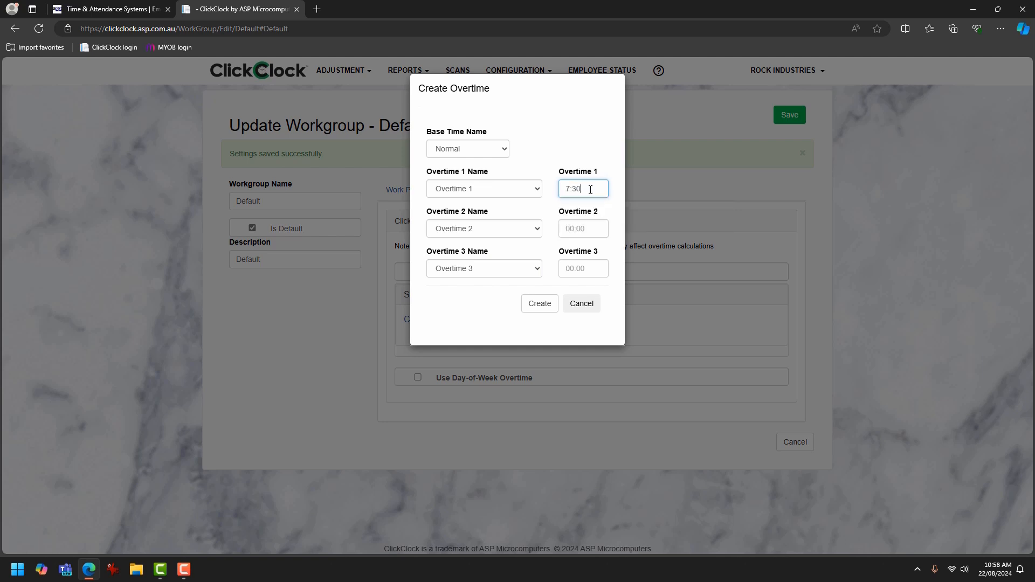
pyautogui.click(595, 230)
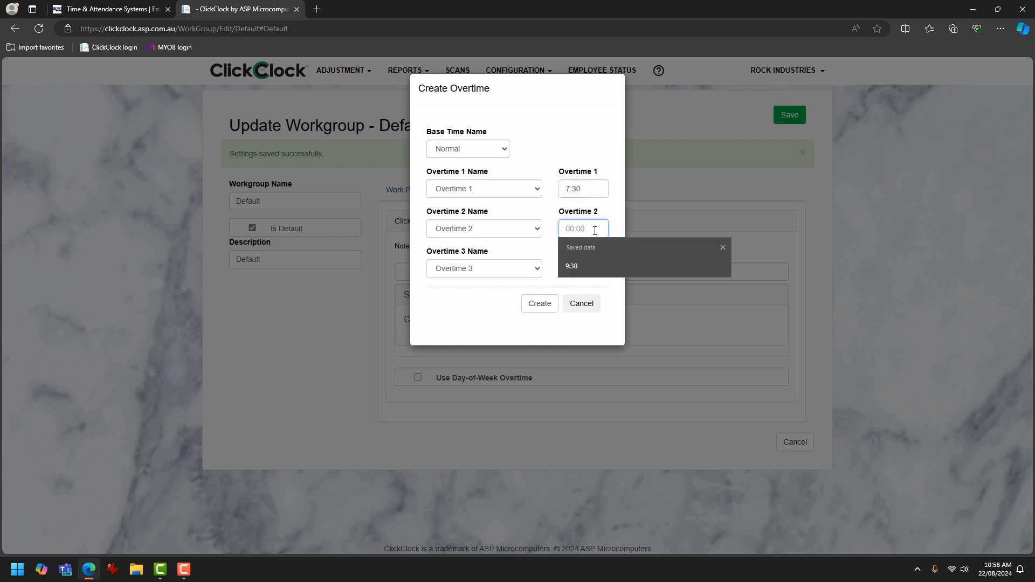
pyautogui.write('9:')
pyautogui.write('30')
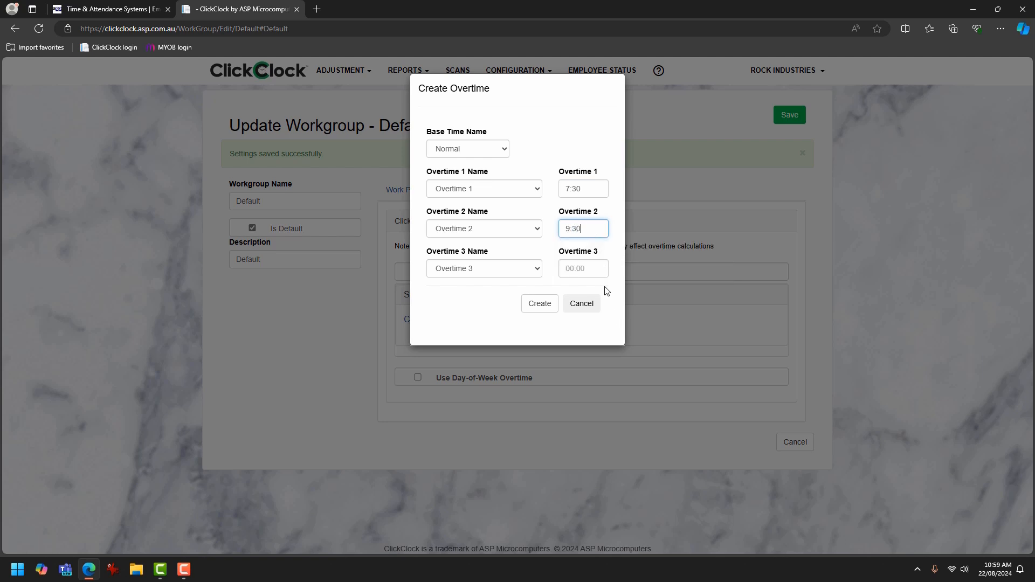
pyautogui.click(587, 269)
pyautogui.write('11:30')
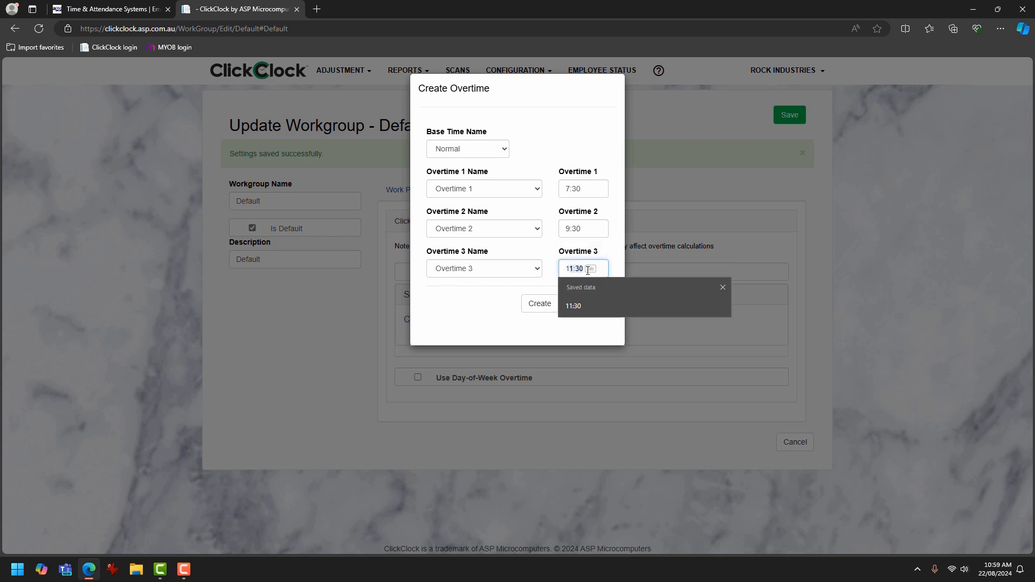
pyautogui.write('30')
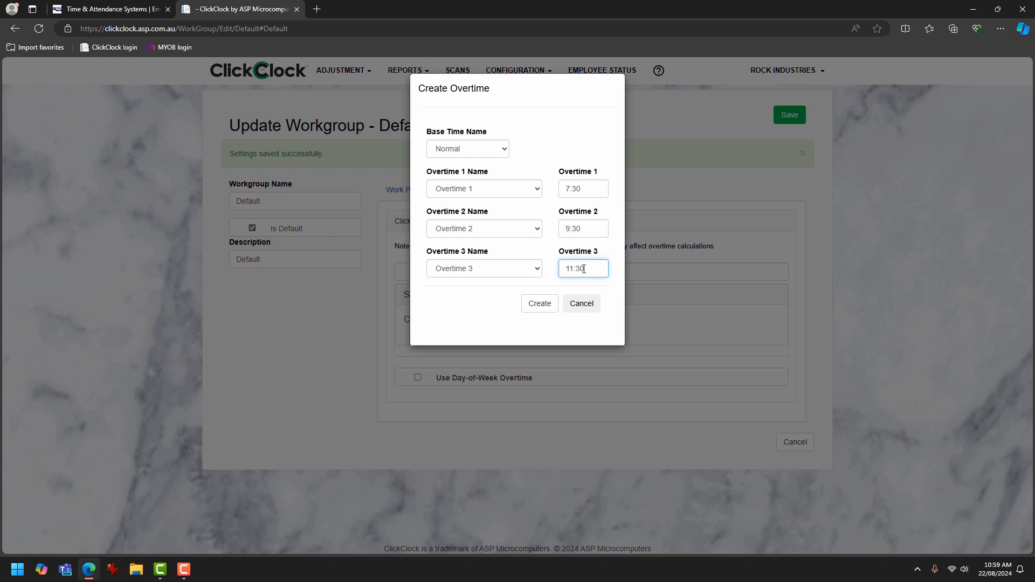
pyautogui.click(539, 305)
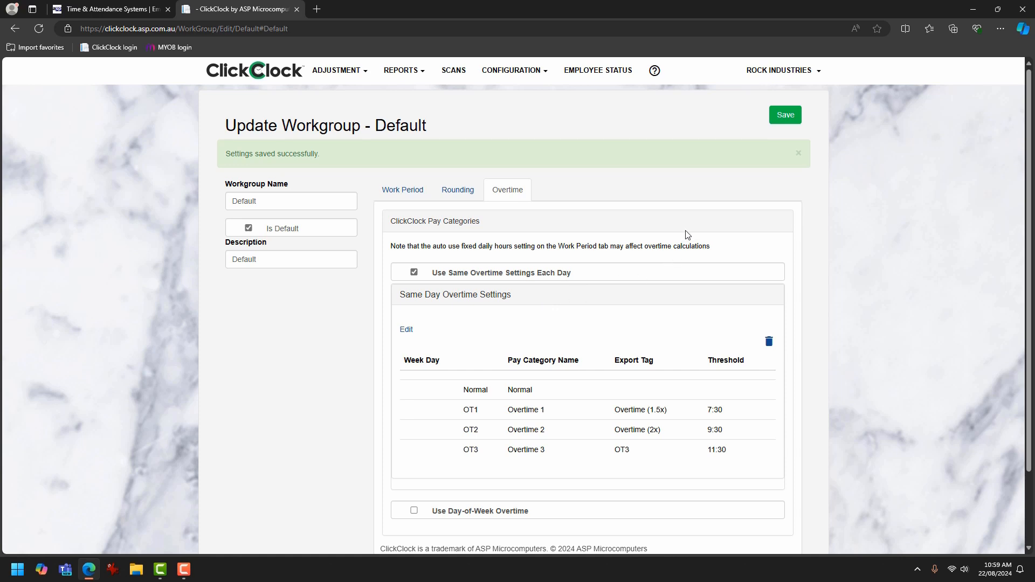
pyautogui.click(783, 120)
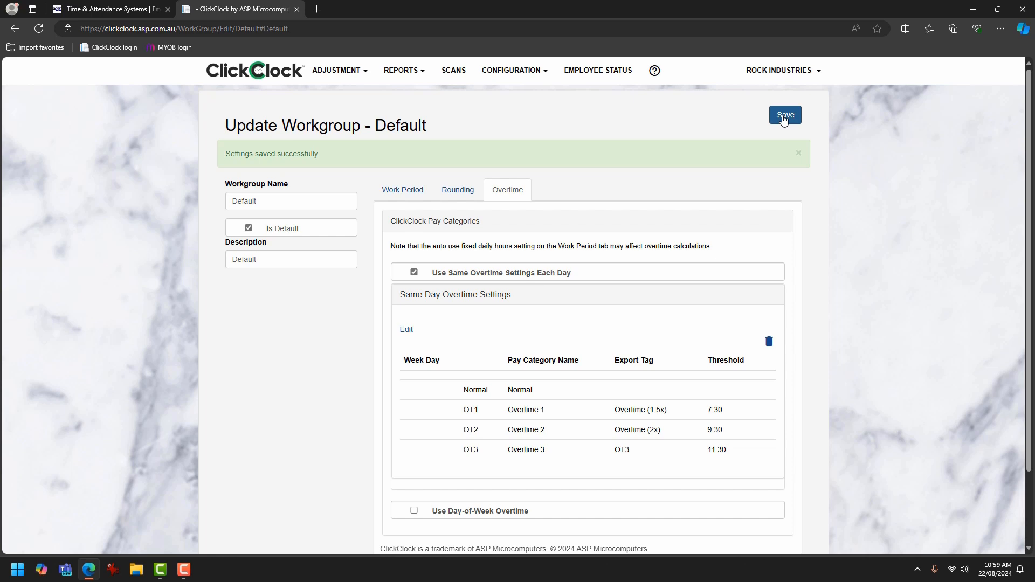
pyautogui.click(784, 120)
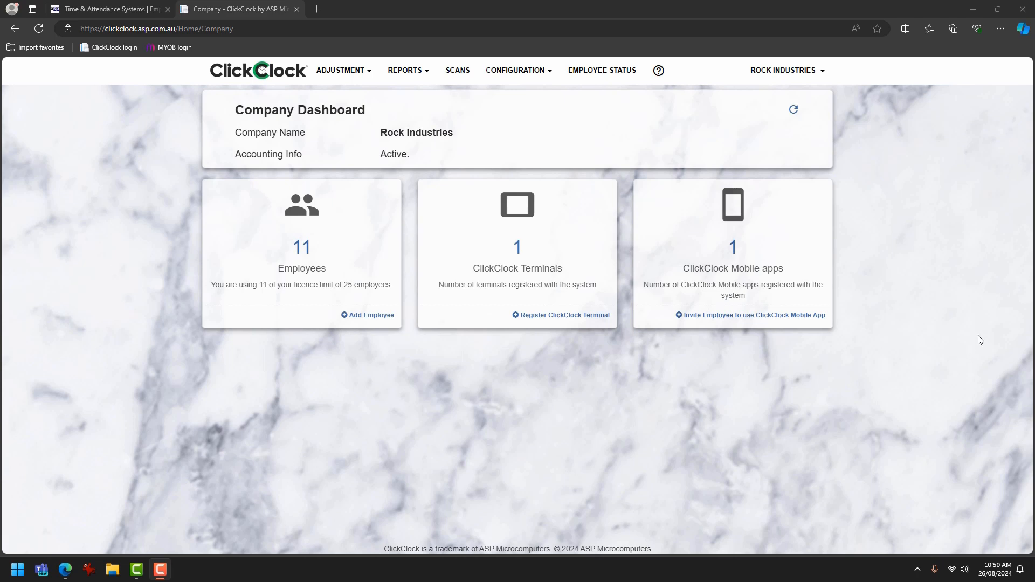
# Set the display period for Adjustments screens to 7 days in the ClickClock settings and save
pyautogui.click(546, 73)
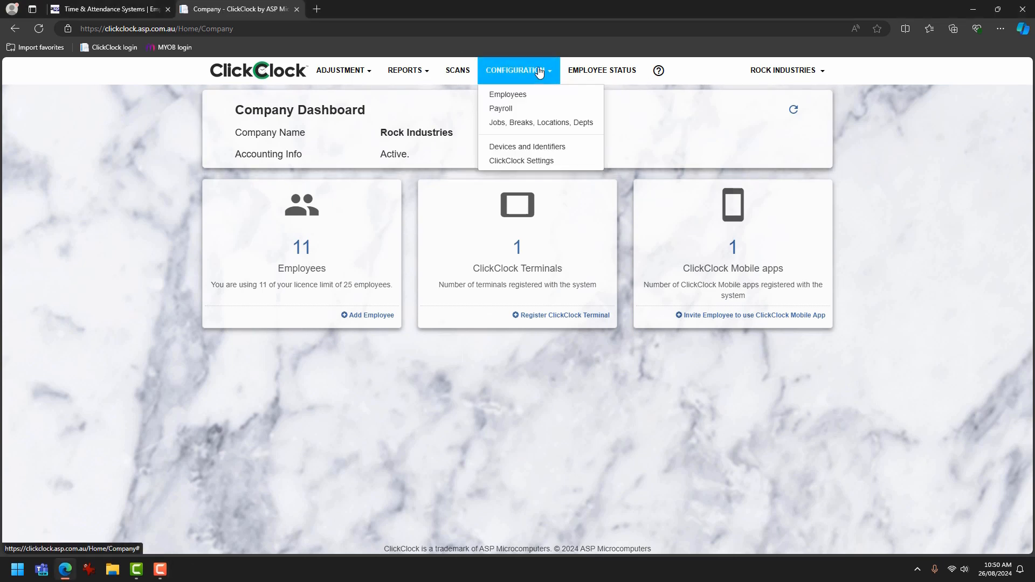
pyautogui.click(528, 161)
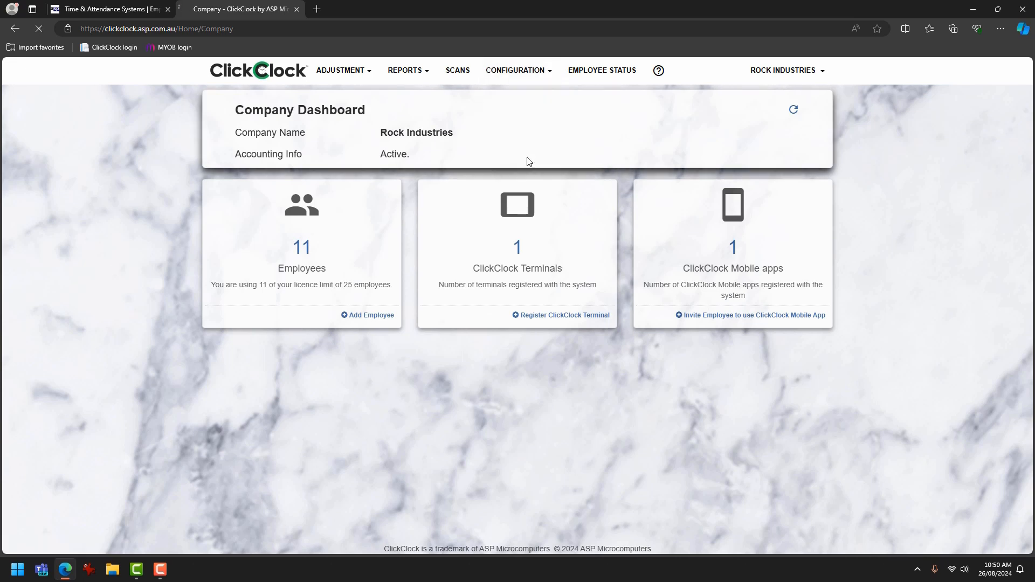
pyautogui.scroll(-10, 242, 245)
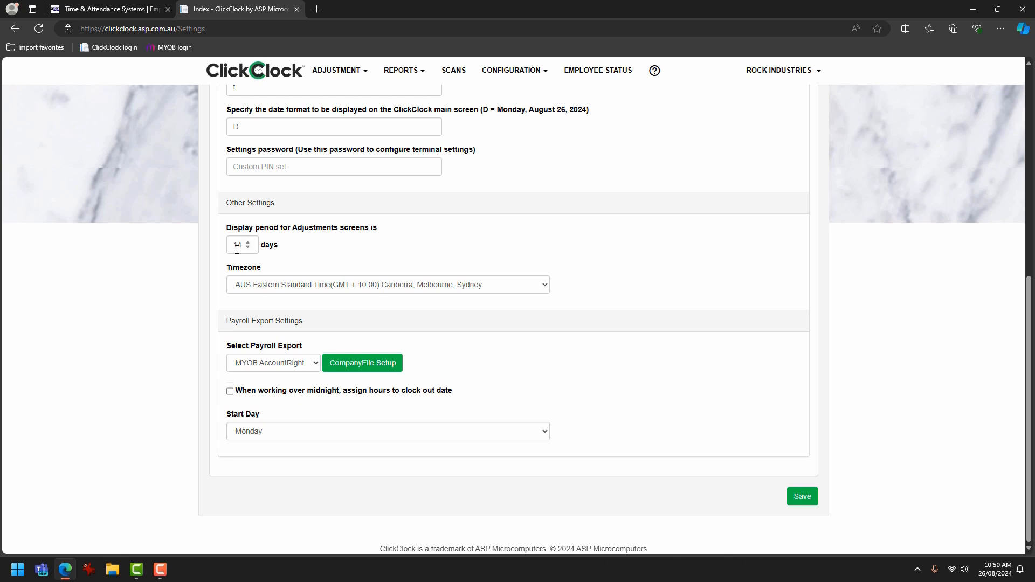
pyautogui.moveTo(243, 246); pyautogui.dragTo(228, 244)
pyautogui.write('7')
pyautogui.click(800, 501)
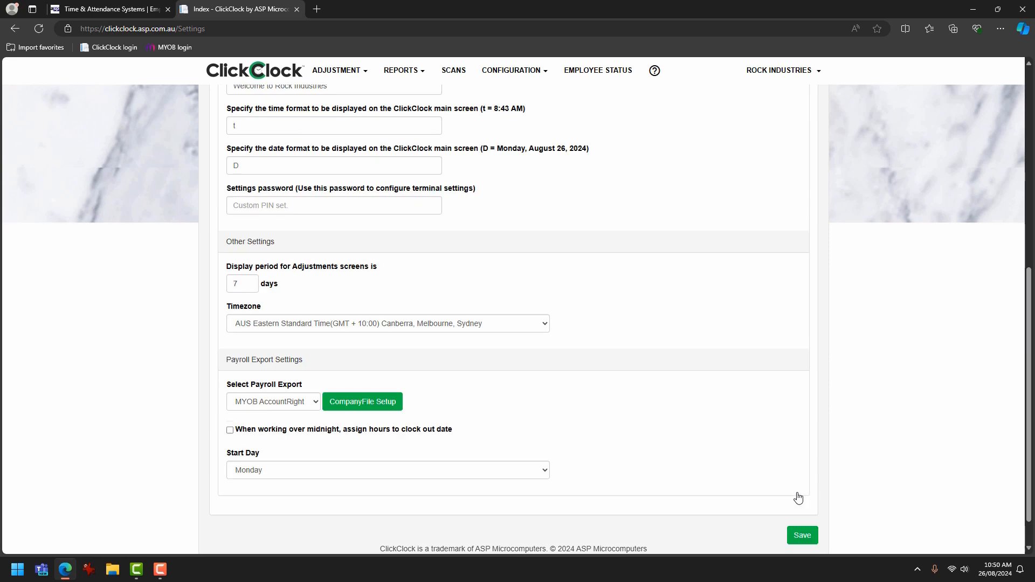
# Update the Default workgroup's same-day overtime thresholds to 7:36 for Overtime 1, 9:36 for Overtime 2 and 11:36 for Overtime 3
pyautogui.click(542, 74)
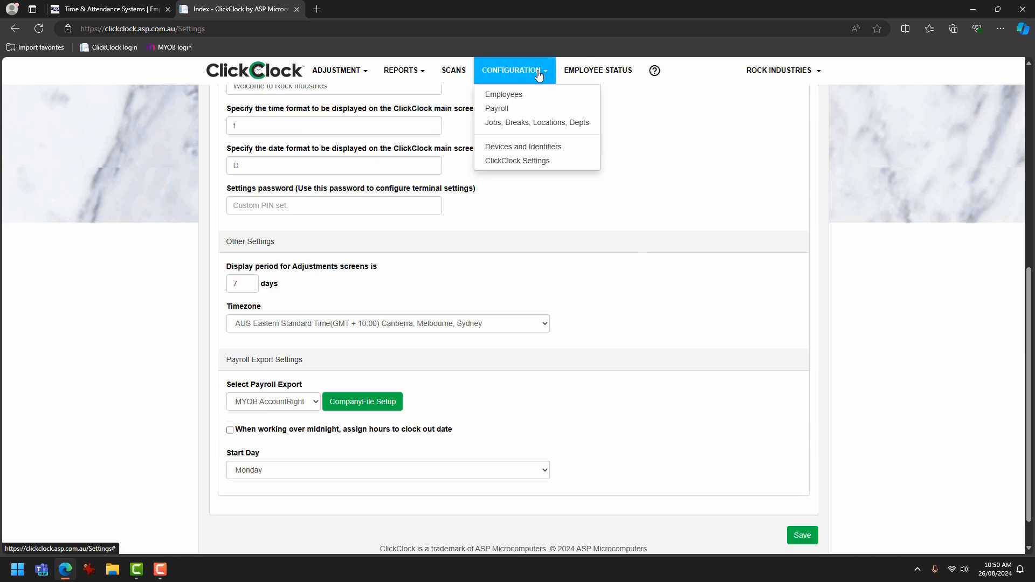
pyautogui.click(507, 110)
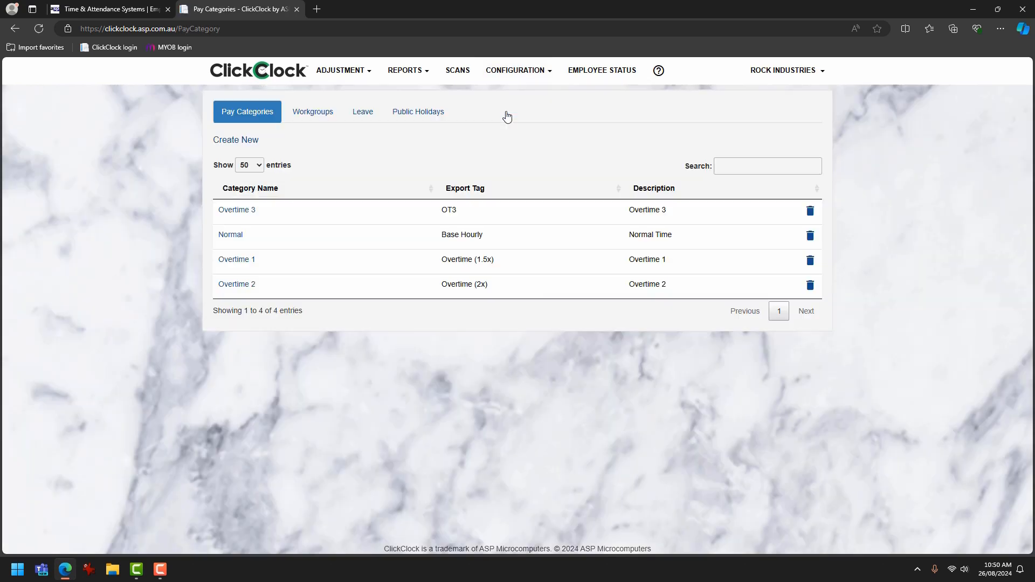
pyautogui.click(306, 118)
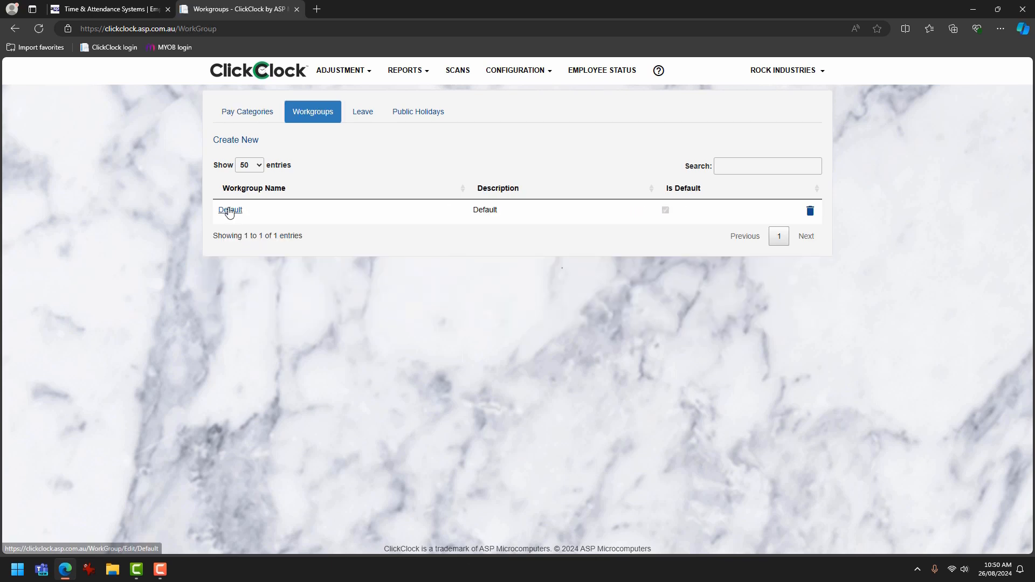
pyautogui.click(230, 211)
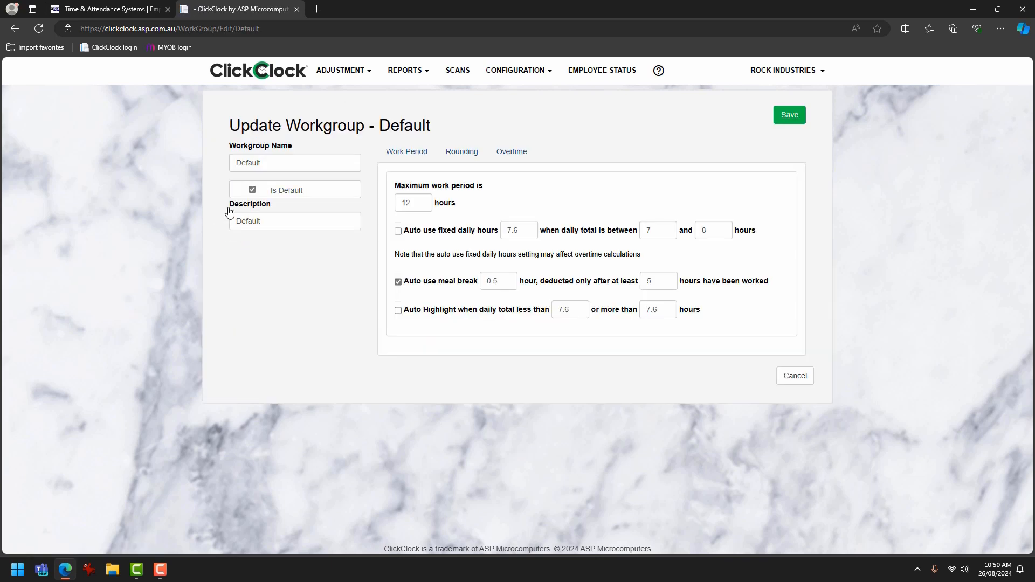
pyautogui.click(512, 156)
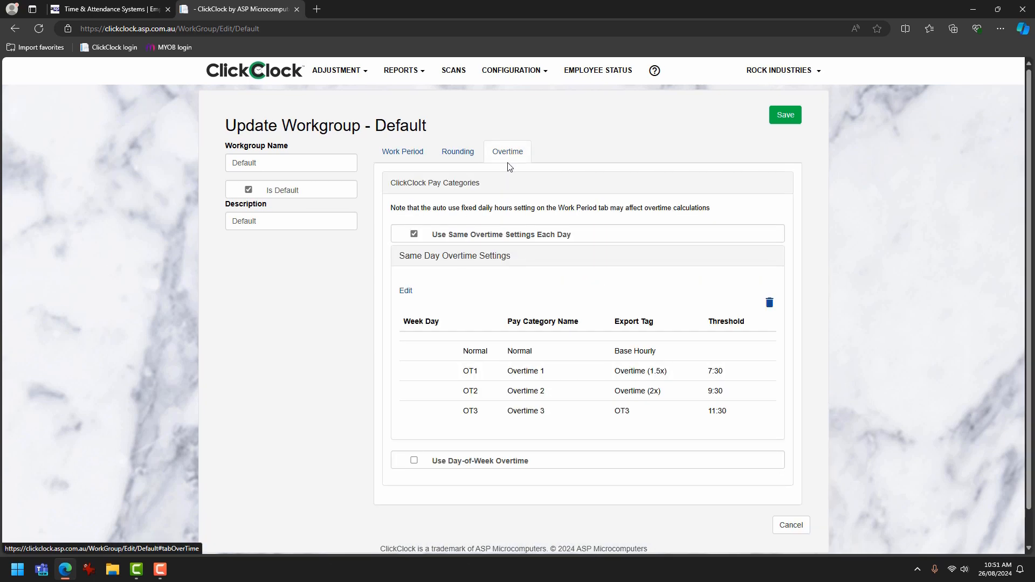
pyautogui.click(404, 294)
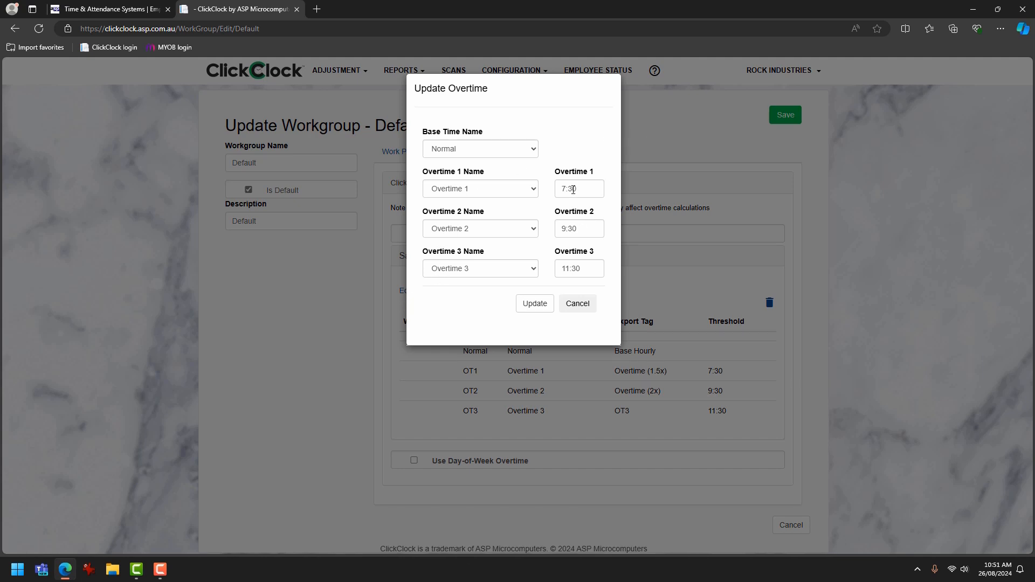
pyautogui.moveTo(573, 189); pyautogui.dragTo(583, 191)
pyautogui.write('6')
pyautogui.moveTo(573, 229); pyautogui.dragTo(581, 229)
pyautogui.write('6')
pyautogui.moveTo(575, 268); pyautogui.dragTo(591, 268)
pyautogui.write('6')
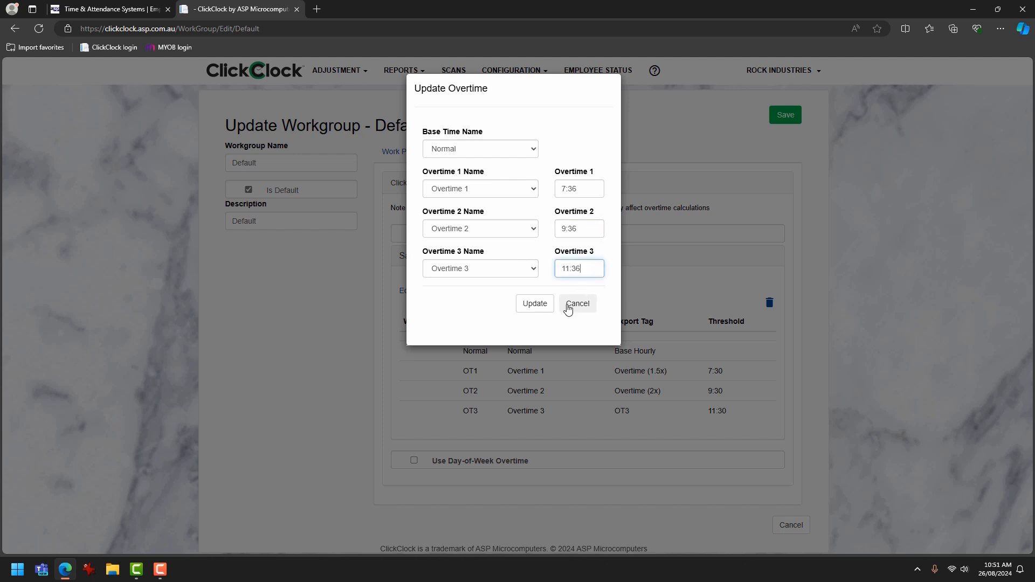
pyautogui.click(535, 303)
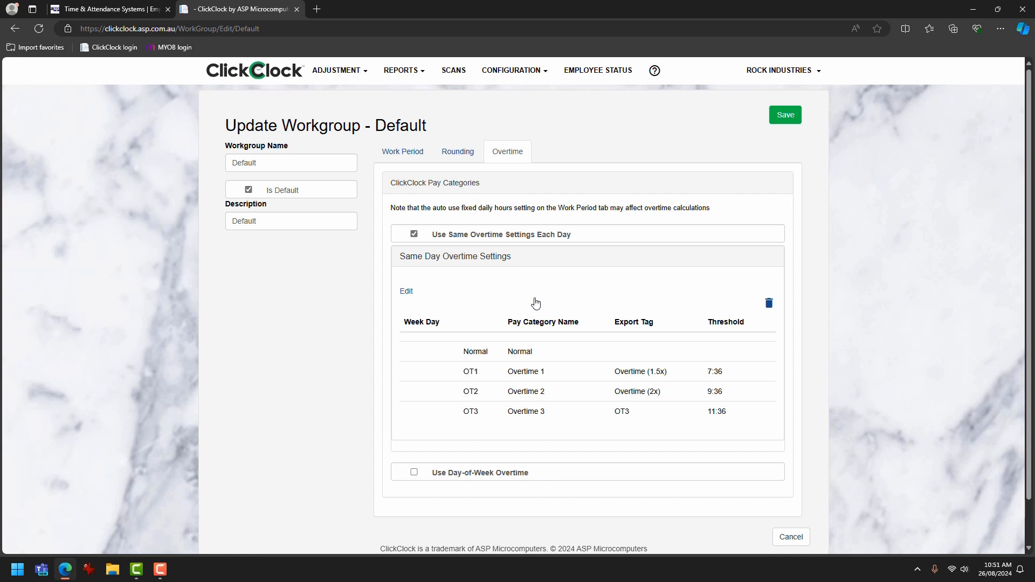
# Show the work period scan adjustments starting 04/08/2024 and expand the original clock-in and clock-out scans for Mon 05 Aug 2024
pyautogui.click(362, 73)
pyautogui.click(359, 93)
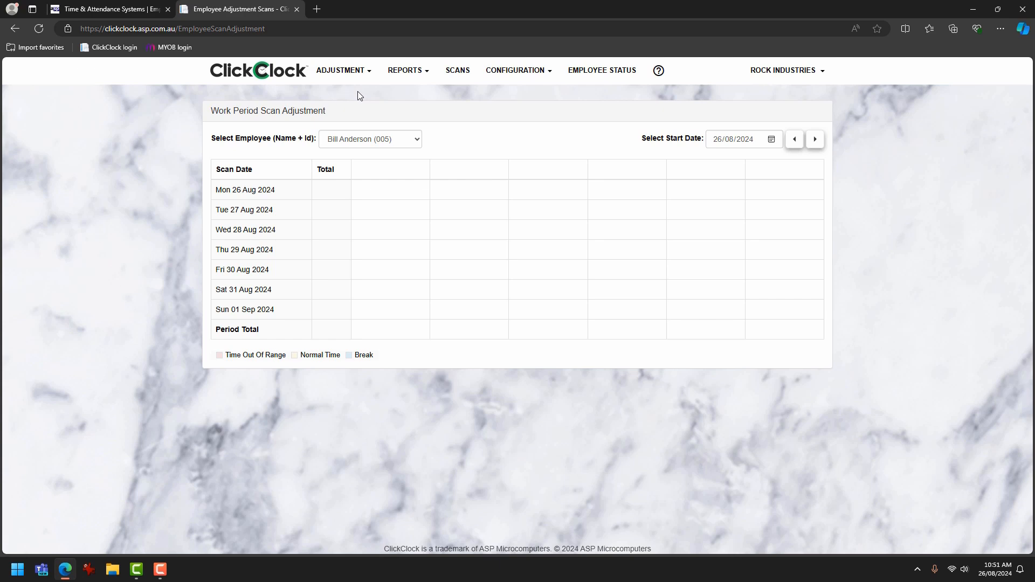
pyautogui.click(778, 144)
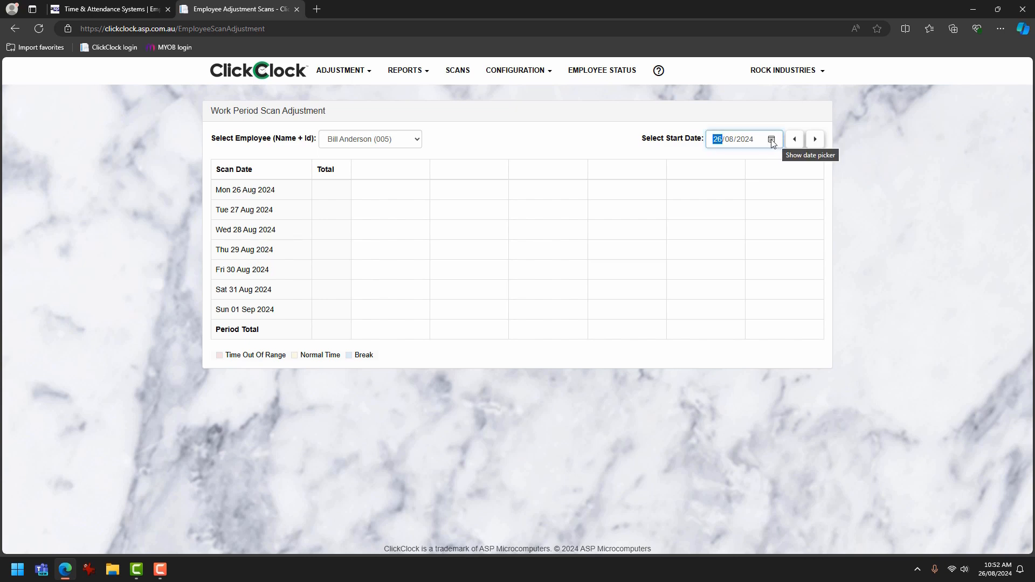
pyautogui.click(772, 140)
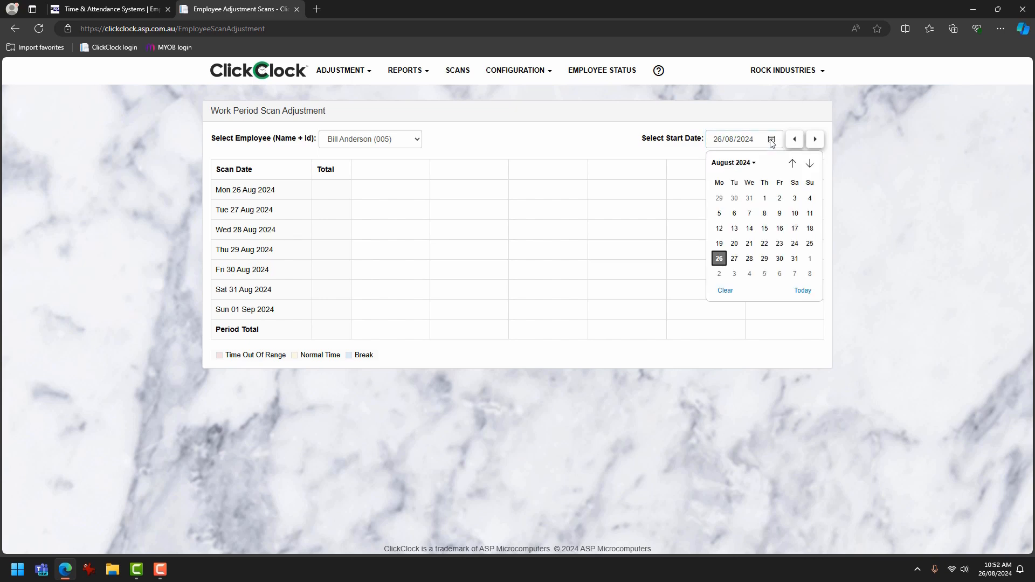
pyautogui.click(811, 199)
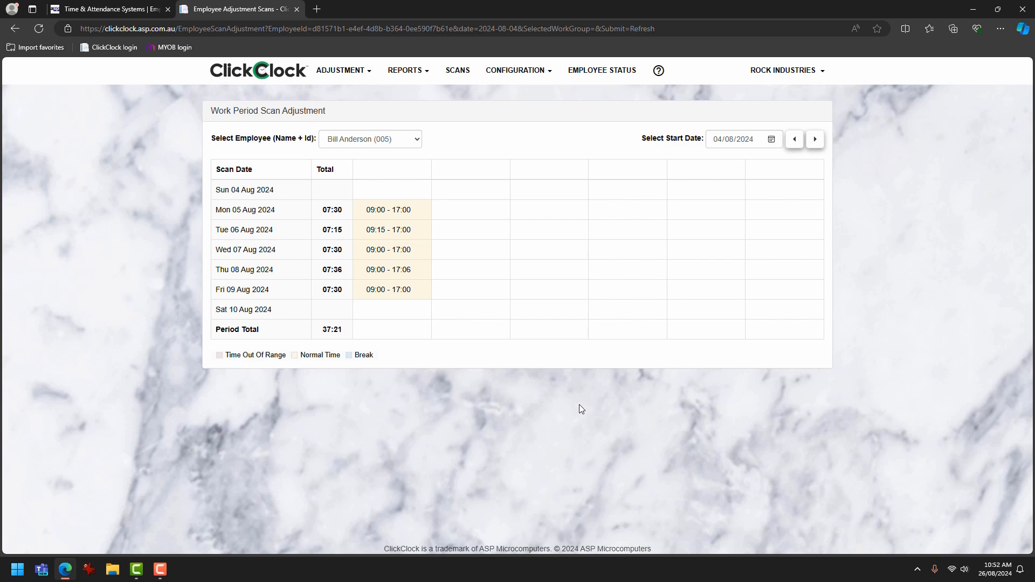
pyautogui.doubleClick(266, 209)
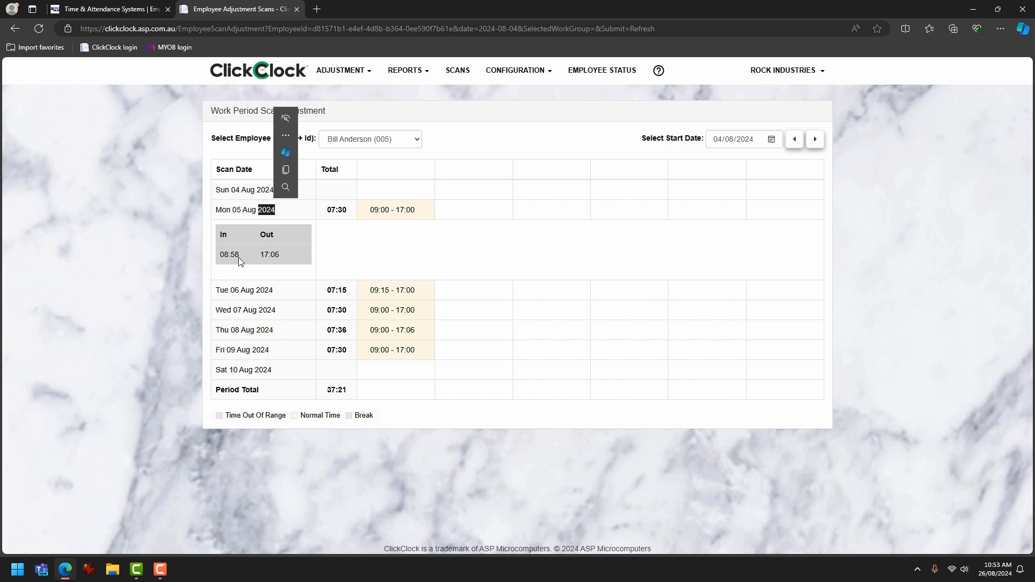
# Change the scan out time of the Mon 05 Aug 2024 paired scan to 17:06 and update it
pyautogui.click(402, 212)
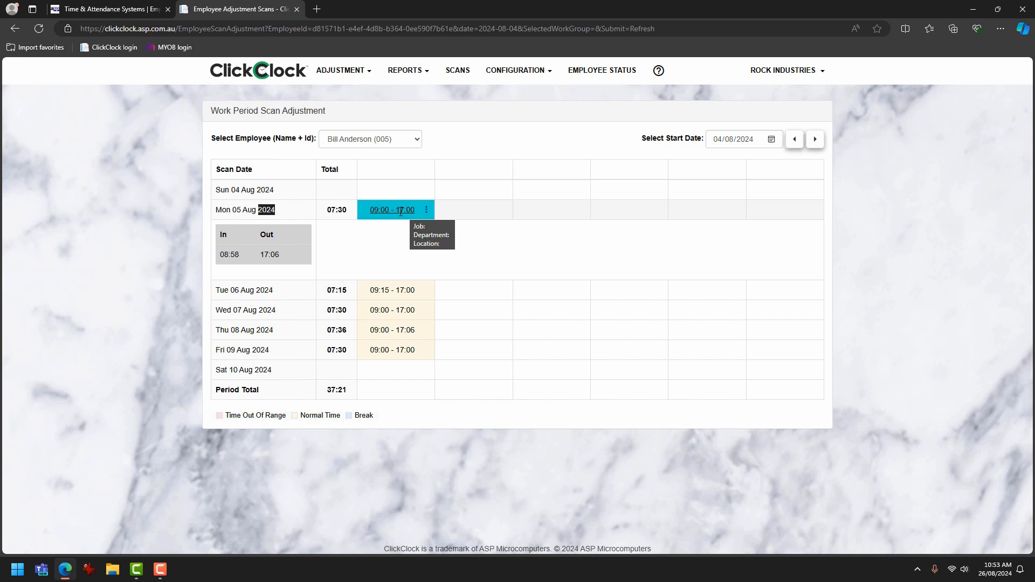
pyautogui.click(401, 215)
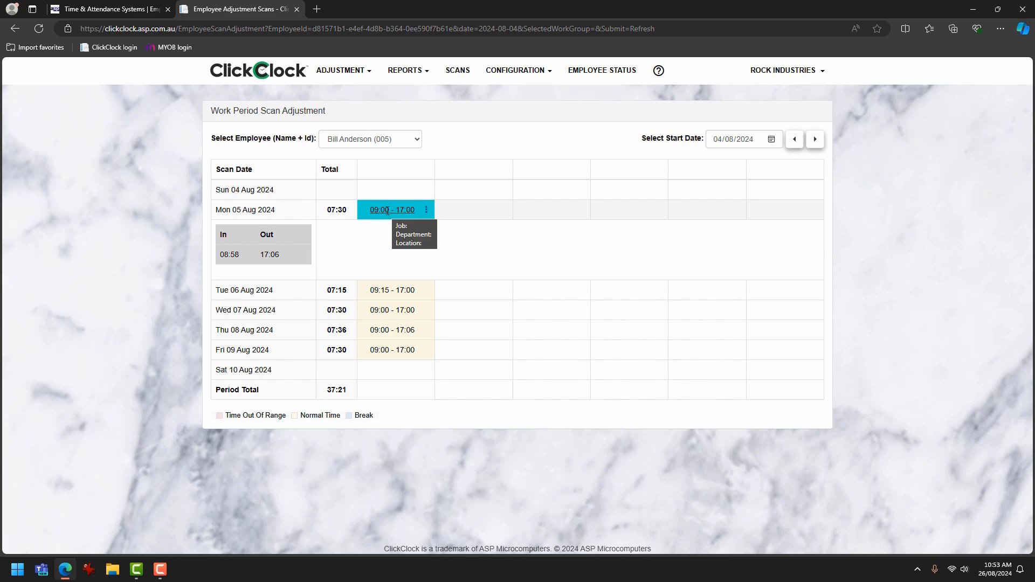
pyautogui.click(387, 210)
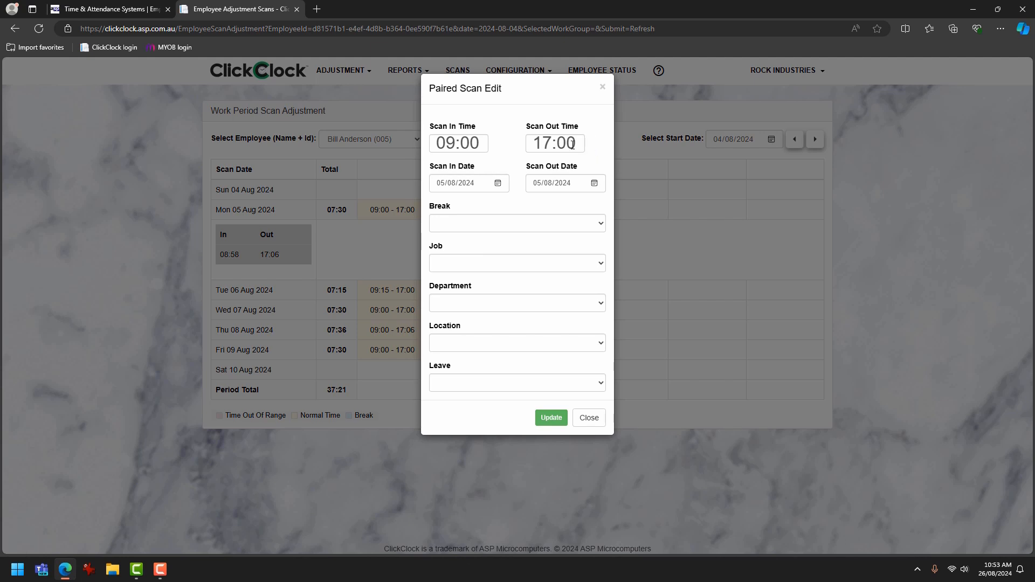
pyautogui.moveTo(568, 144); pyautogui.dragTo(577, 147)
pyautogui.write('6')
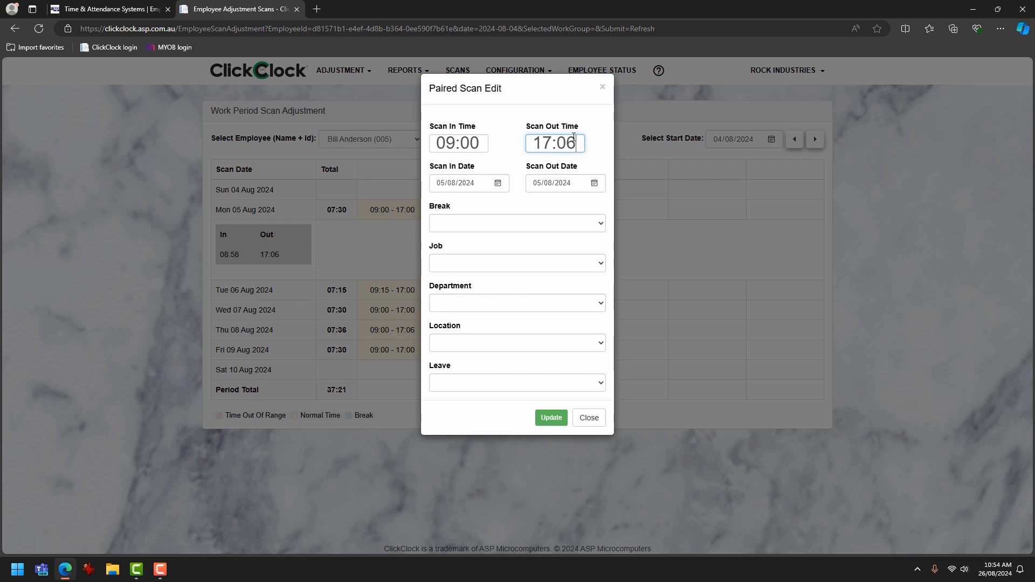
pyautogui.click(552, 419)
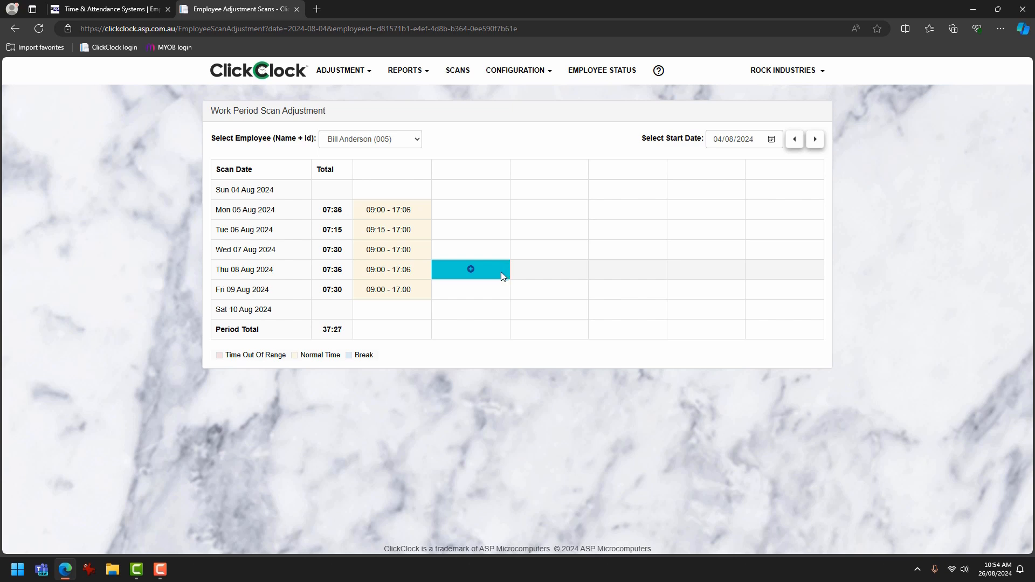
# Enable auto highlighting of daily totals less than or more than 7.6 hours in the Default workgroup's work period settings and save
pyautogui.click(532, 70)
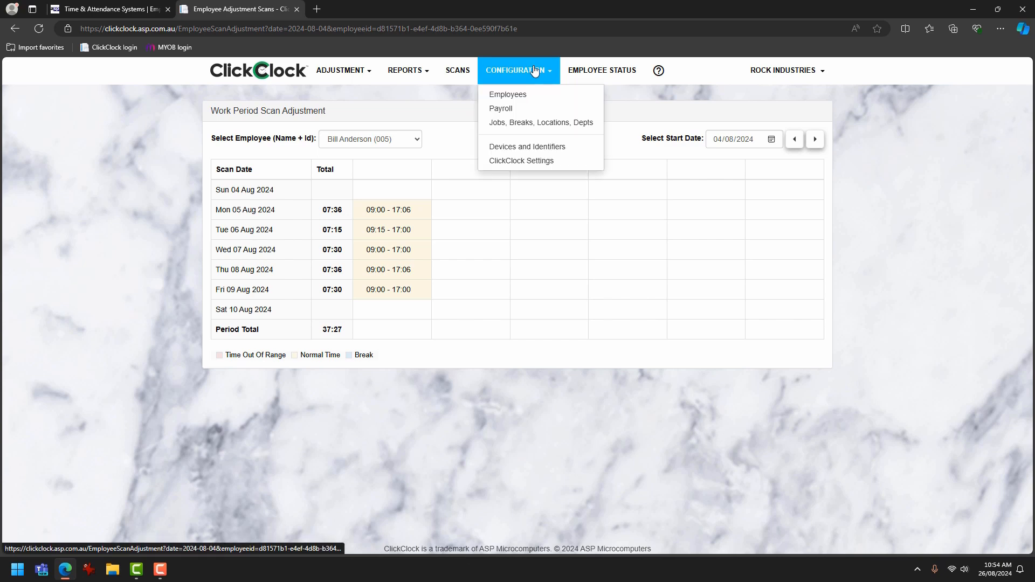
pyautogui.click(523, 111)
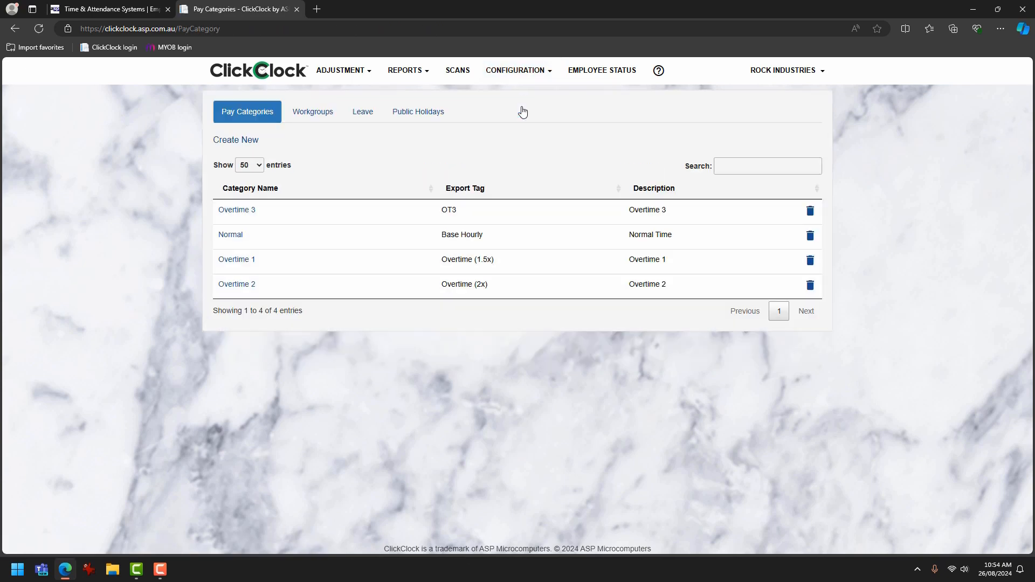
pyautogui.click(313, 118)
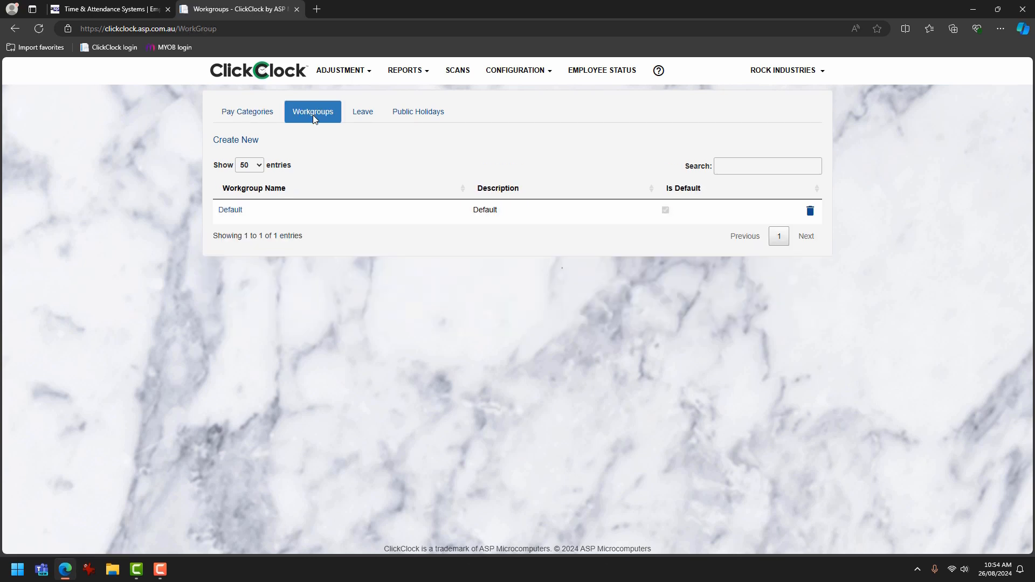
pyautogui.click(236, 213)
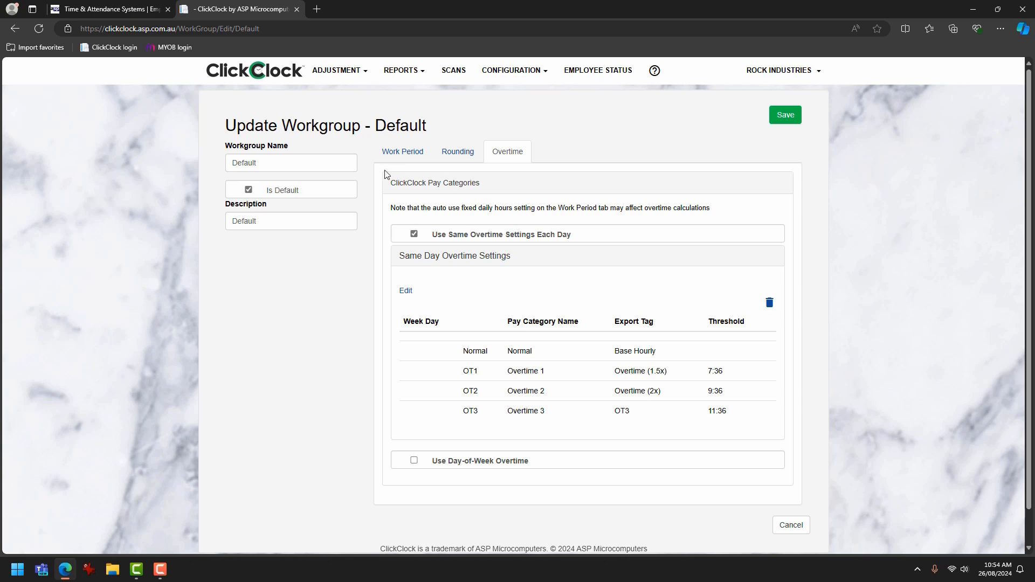
pyautogui.click(406, 152)
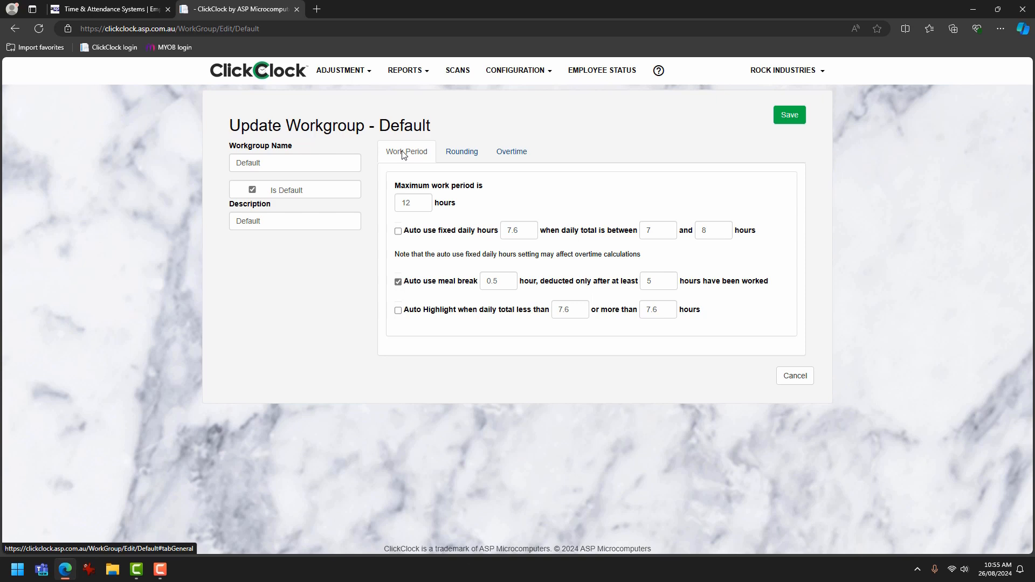
pyautogui.click(398, 312)
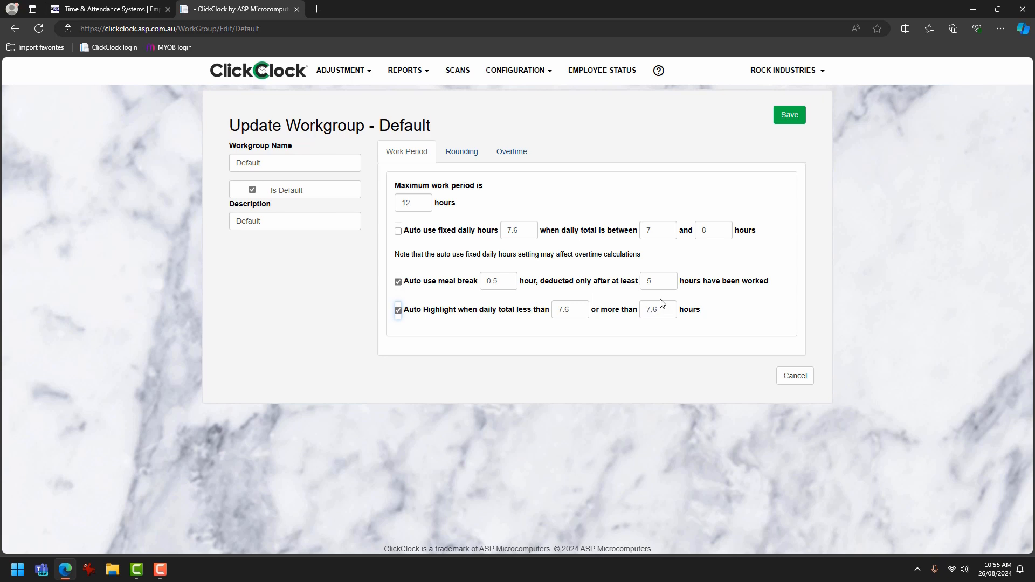
pyautogui.click(790, 116)
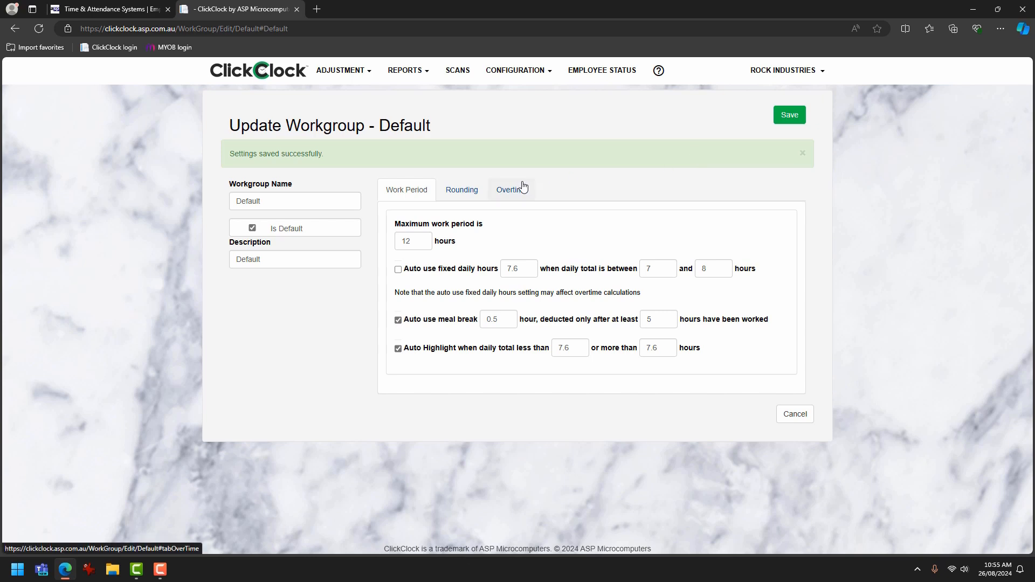
# Set the Default workgroup's clock-in and clock-out rounding intervals to Six Minutes and save
pyautogui.click(462, 192)
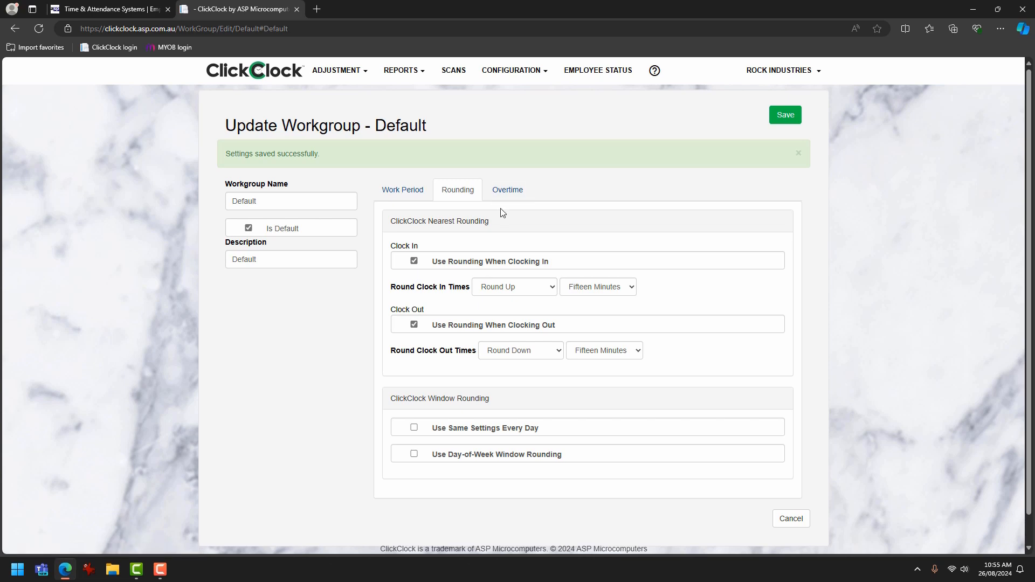
pyautogui.click(631, 289)
pyautogui.click(605, 315)
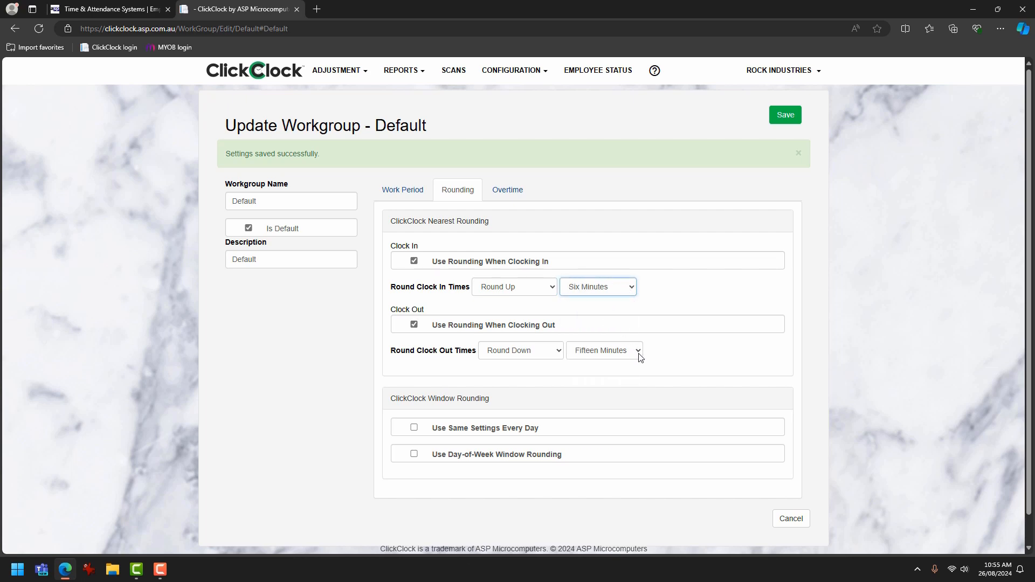
pyautogui.click(640, 351)
pyautogui.click(611, 383)
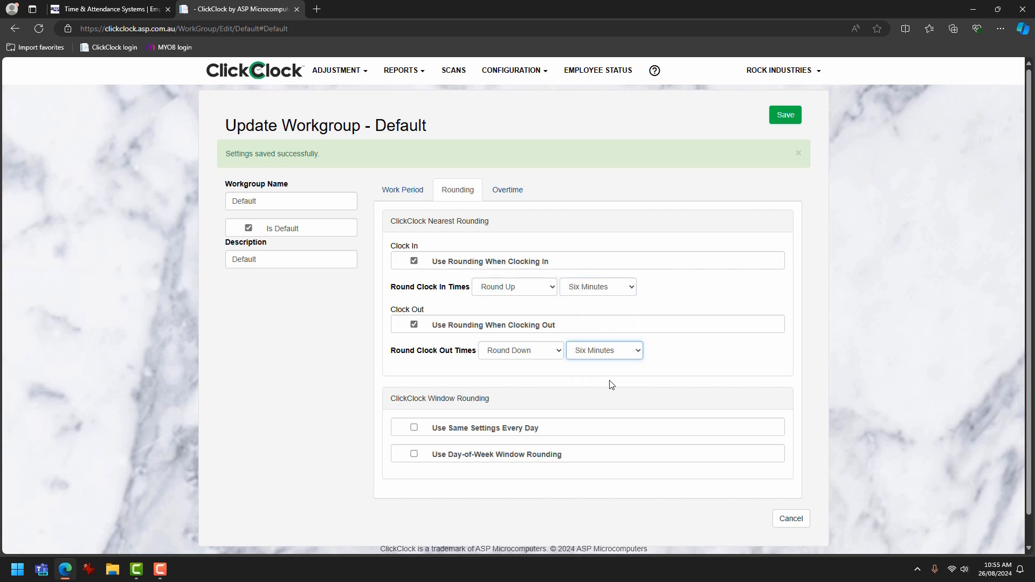
pyautogui.click(783, 122)
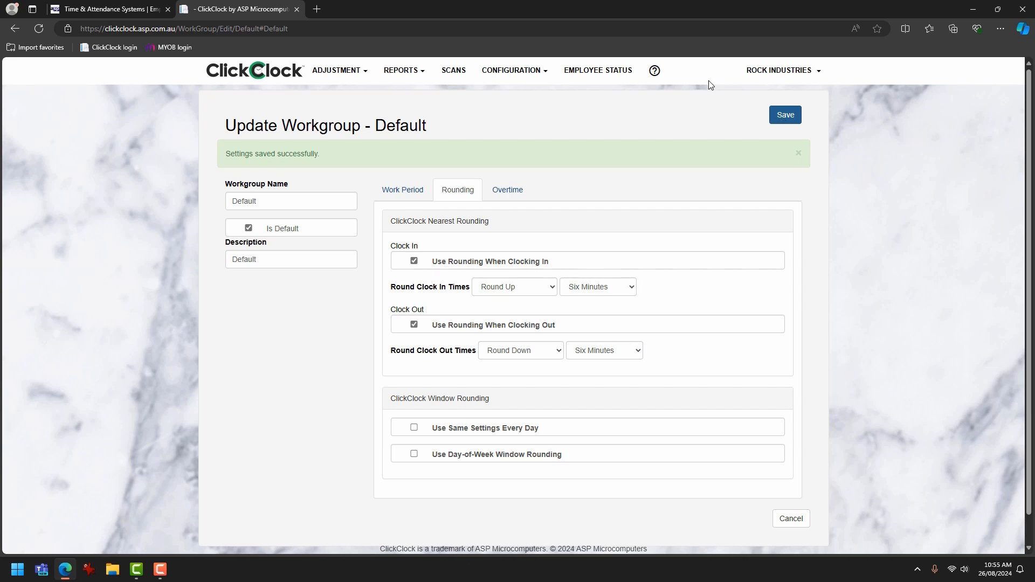
# Review the highlighted daily totals and rounded scan times in the work period scan adjustments starting 04/08/2024
pyautogui.click(367, 74)
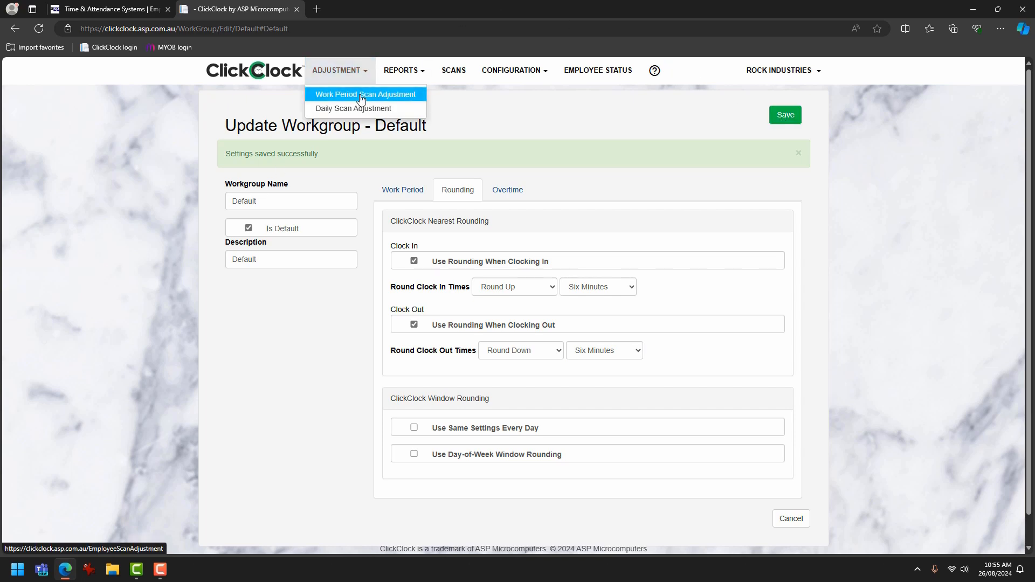
pyautogui.click(362, 95)
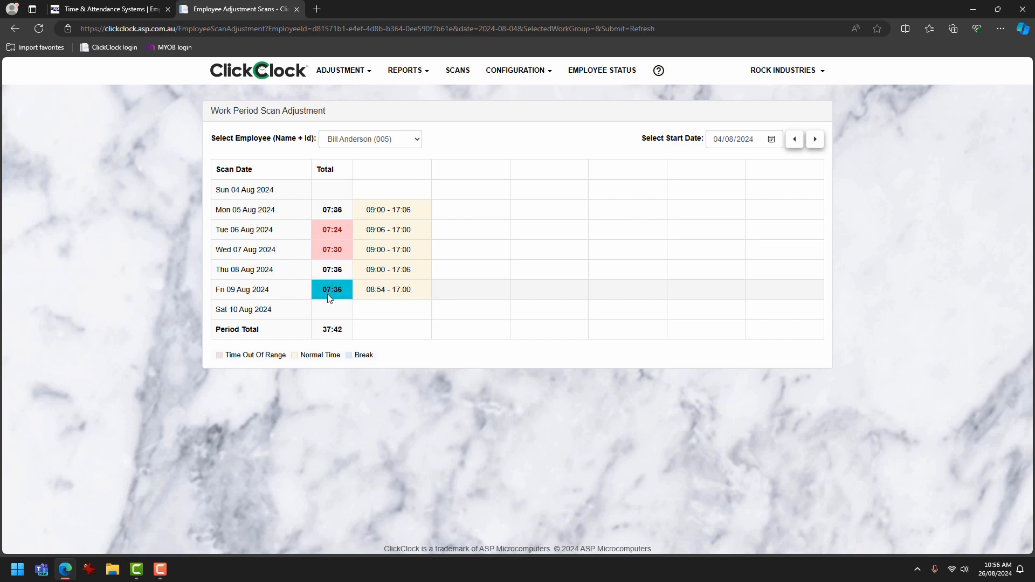
pyautogui.moveTo(329, 296)
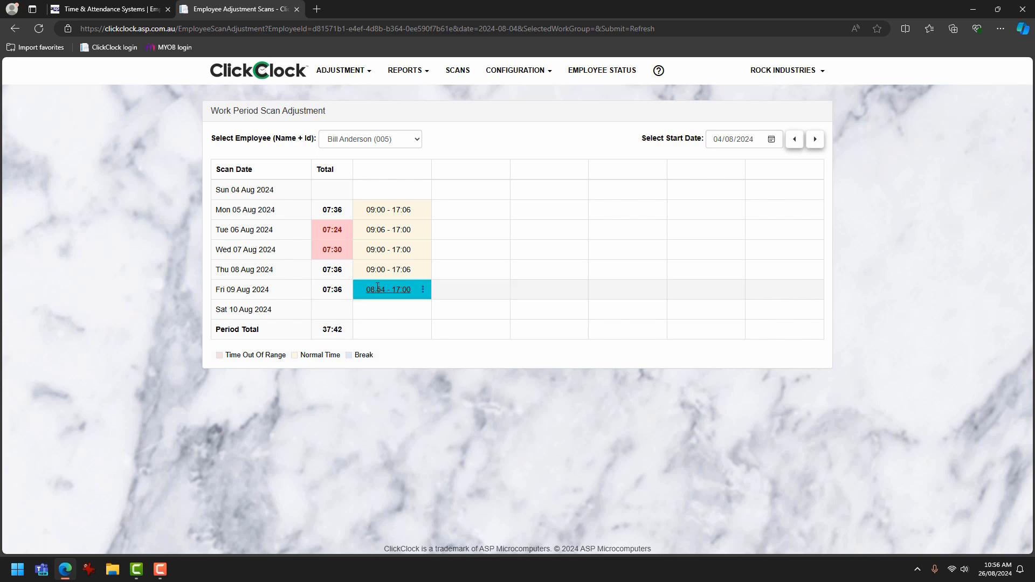
pyautogui.moveTo(378, 287)
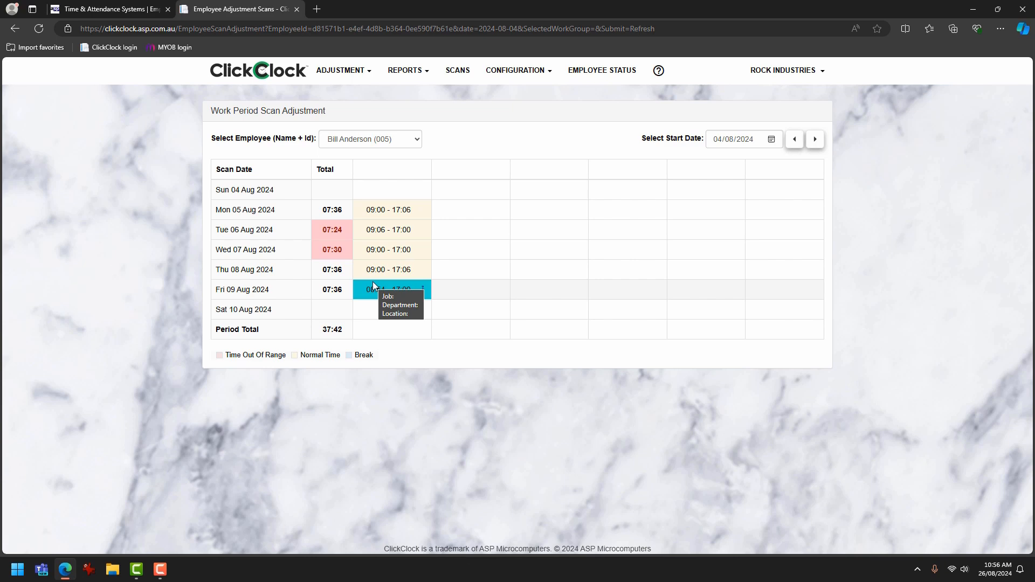
# Enable window rounding with the same settings every day in the Default workgroup's rounding settings
pyautogui.click(548, 75)
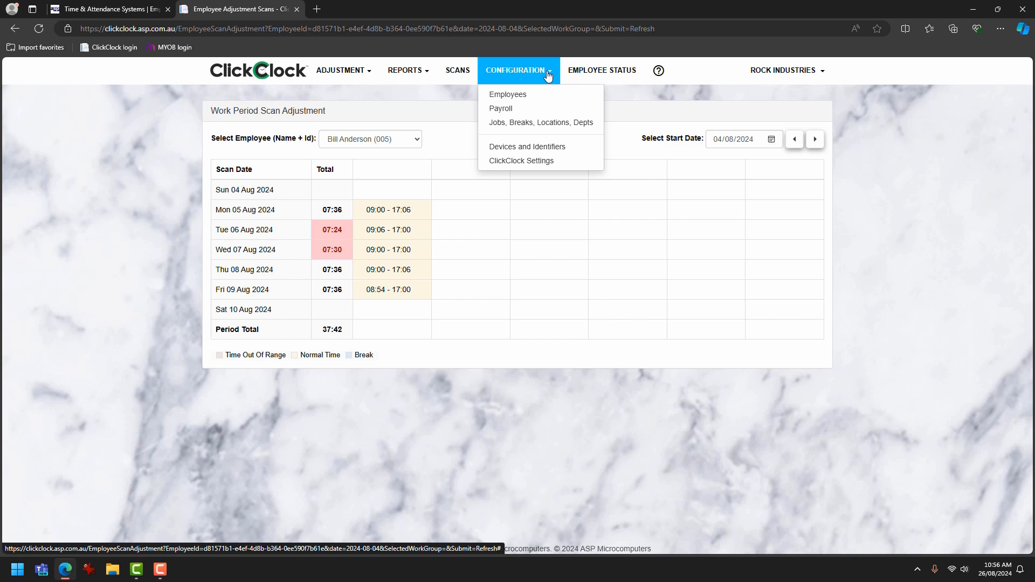
pyautogui.click(519, 109)
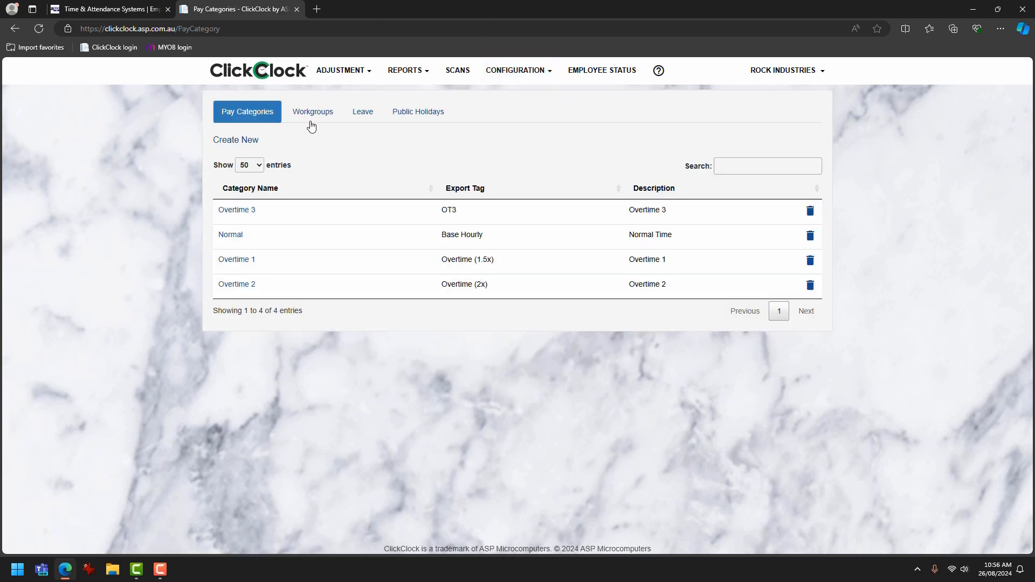
pyautogui.click(312, 123)
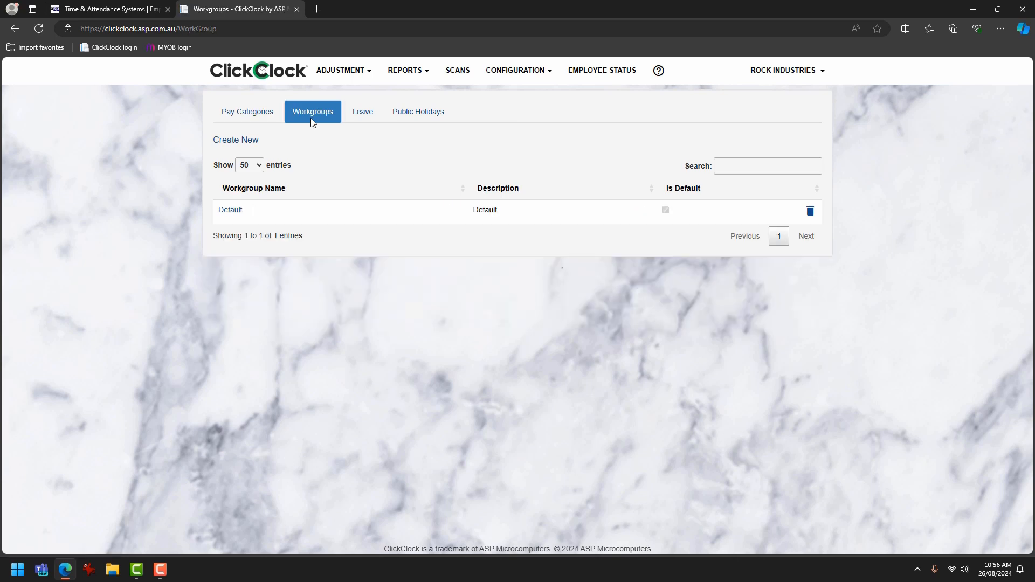
pyautogui.click(231, 212)
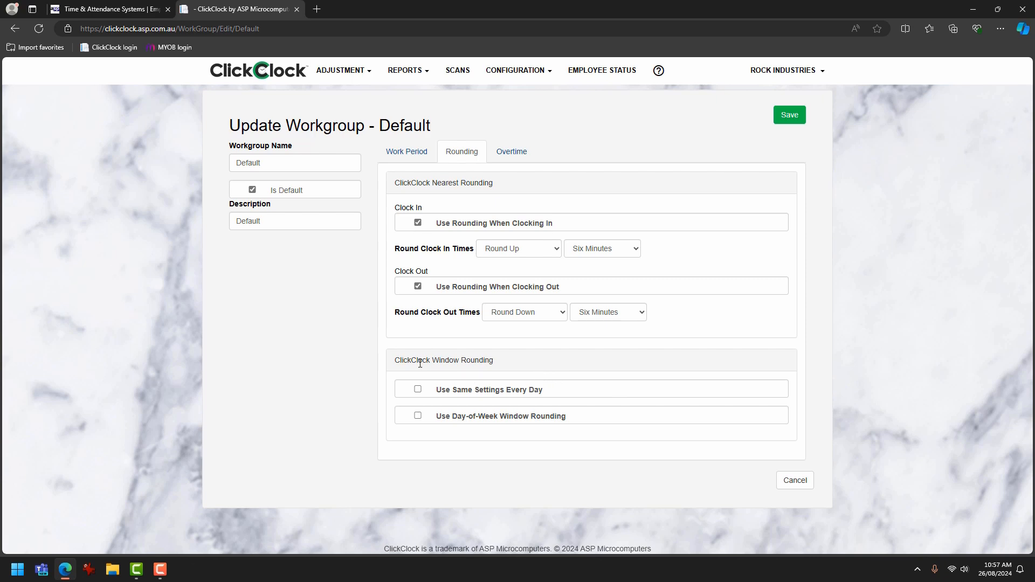
pyautogui.click(419, 393)
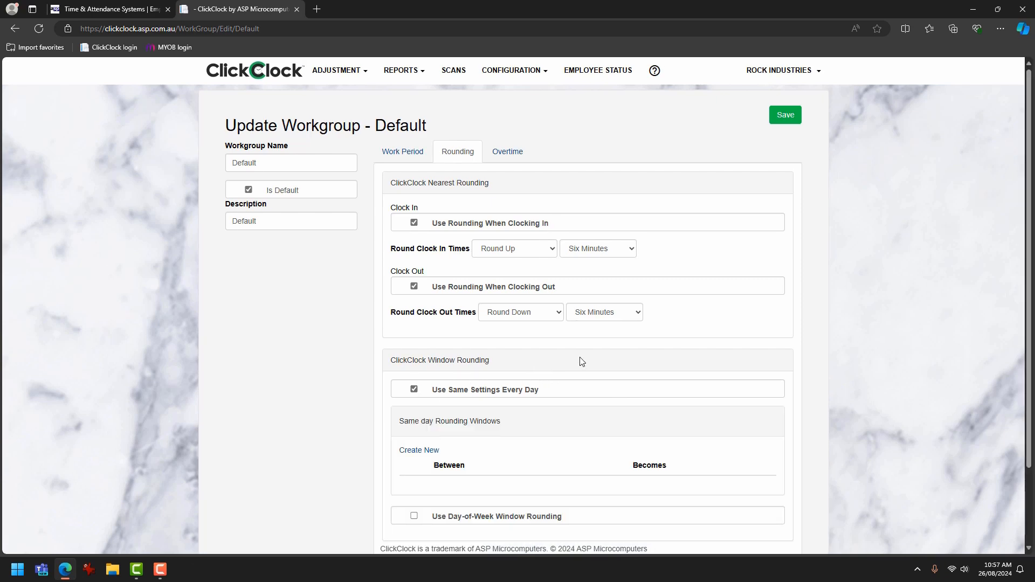
pyautogui.scroll(-2, 694, 354)
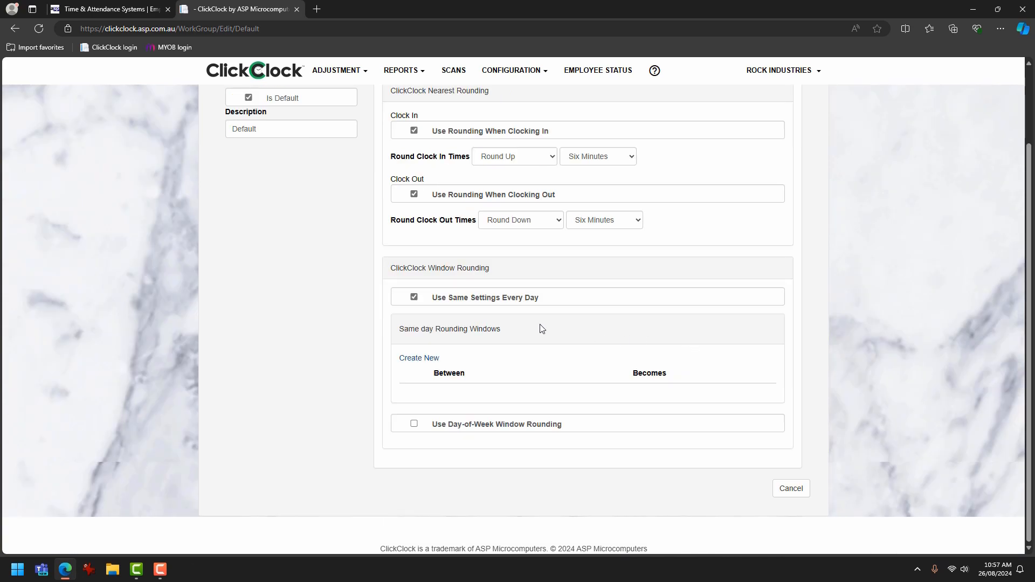
# Create a same-day rounding window that rounds times between 08:45 and 09:05 to 09:00
pyautogui.click(418, 359)
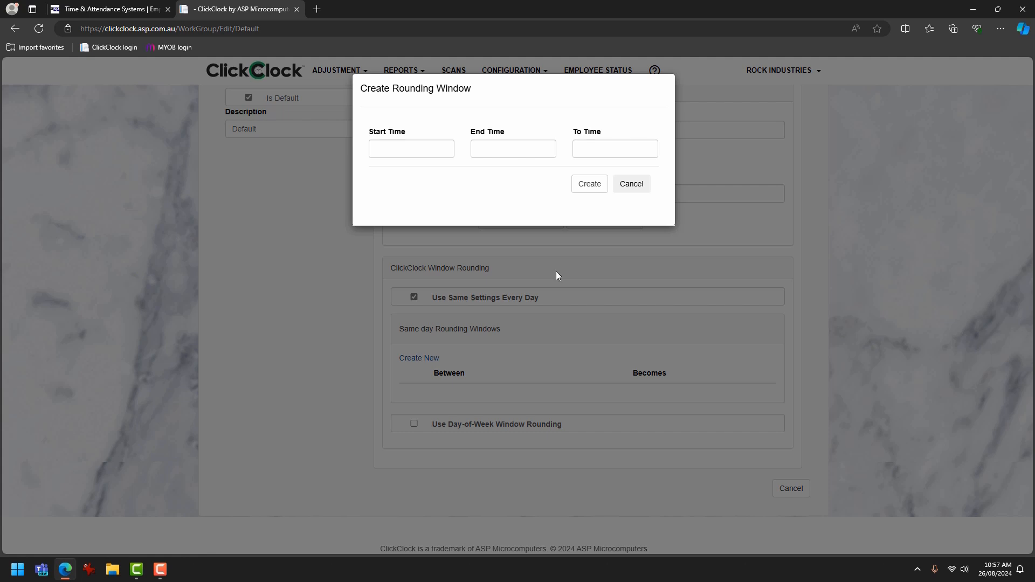
pyautogui.click(631, 183)
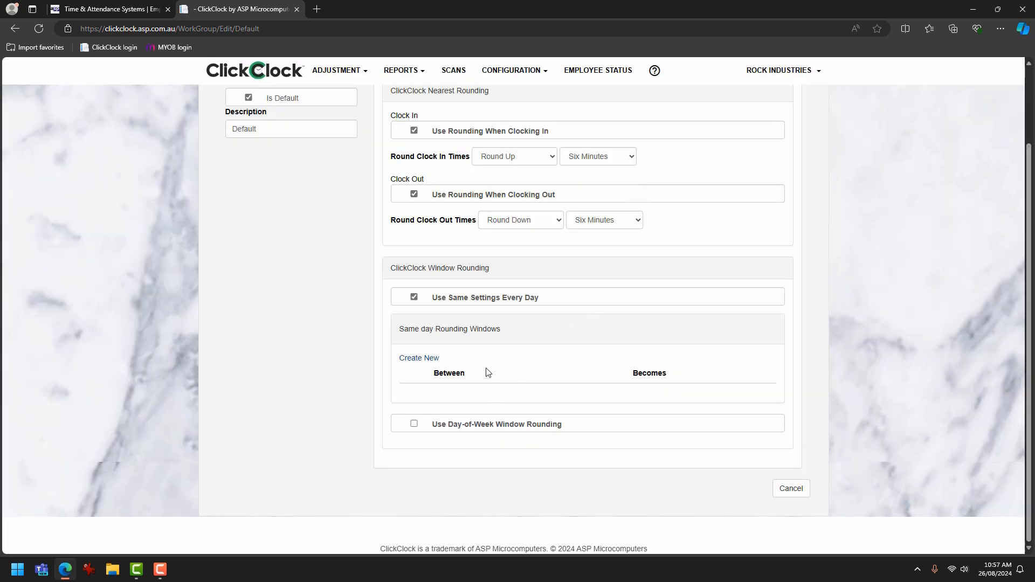
pyautogui.click(421, 360)
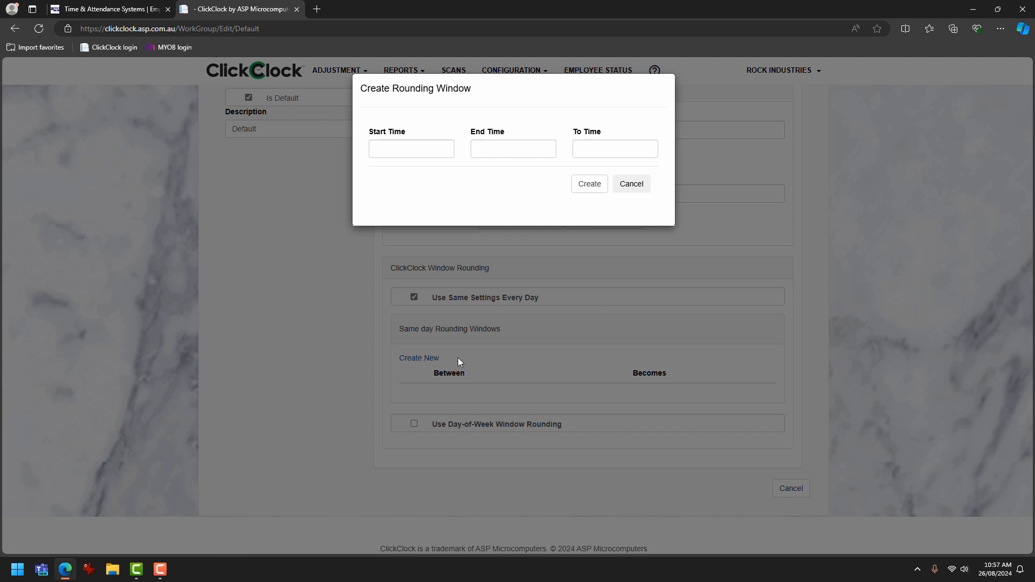
pyautogui.click(410, 149)
pyautogui.write('08:45')
pyautogui.press('Tab')
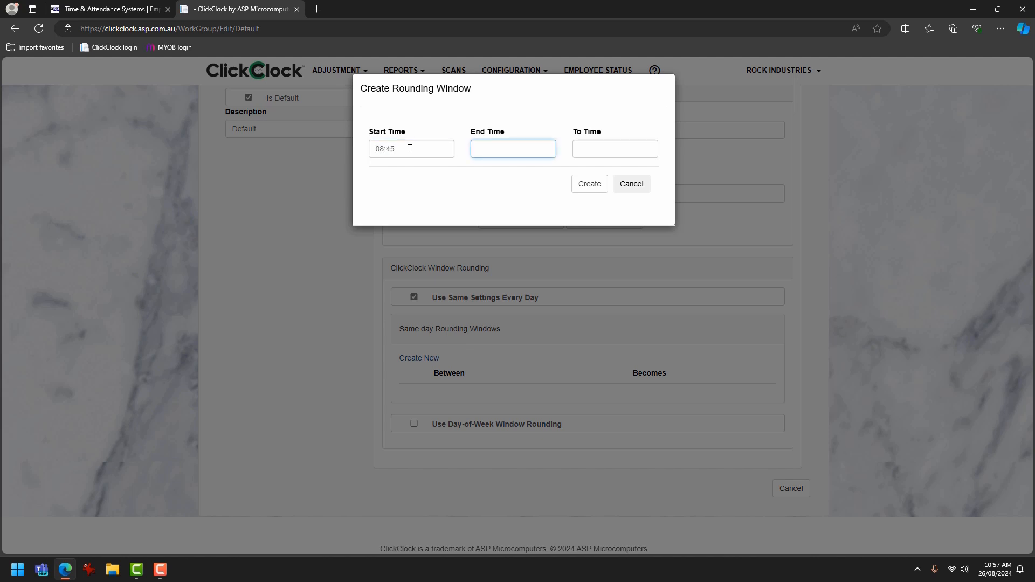
pyautogui.write('09054')
pyautogui.press('BackSpace')
pyautogui.press('Tab')
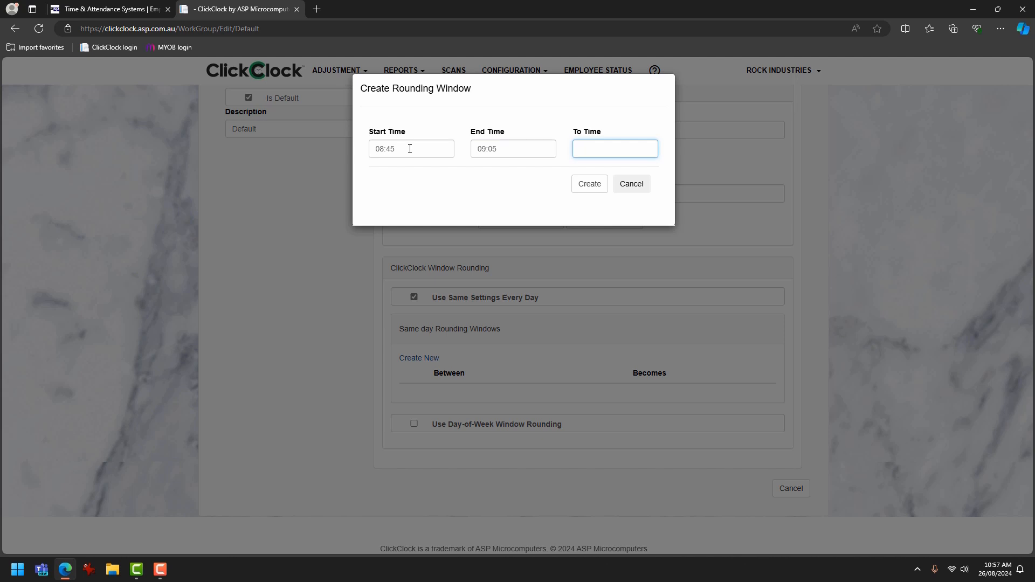
pyautogui.write('0900')
pyautogui.press('Tab')
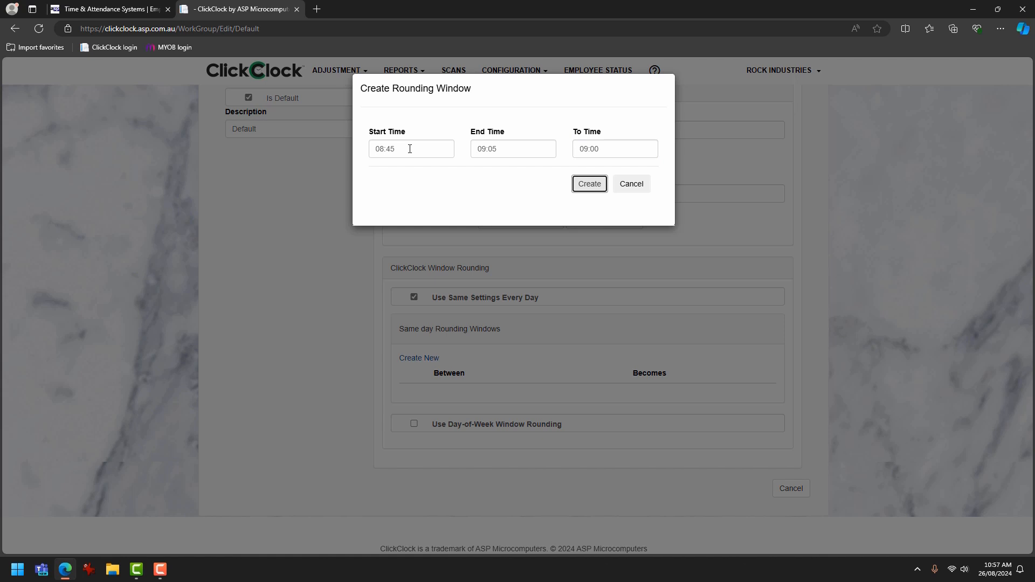
pyautogui.click(590, 184)
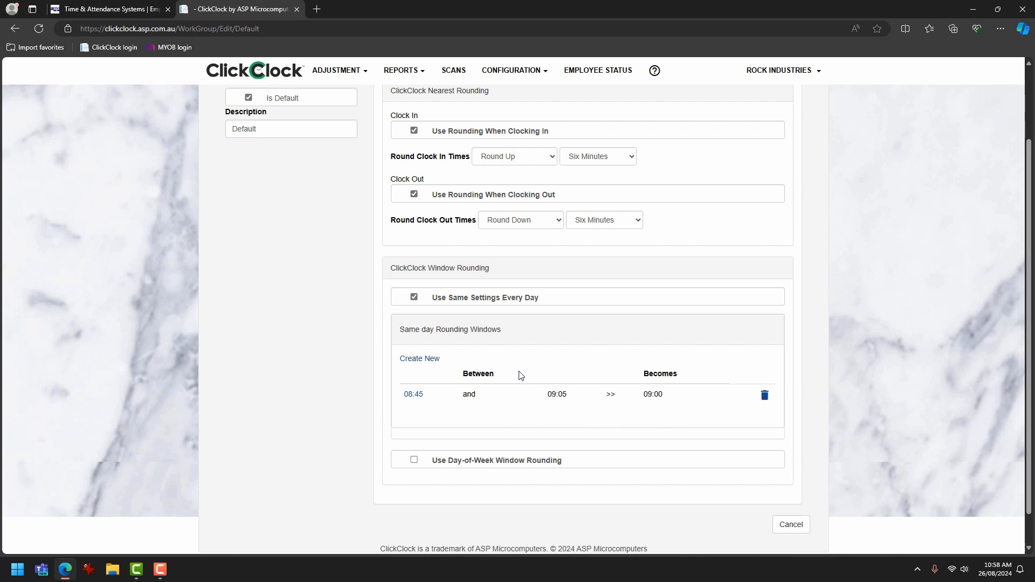
# Create a second same-day rounding window that rounds times between 16:55 and 17:15 to 17:06, and save the Default workgroup
pyautogui.click(422, 360)
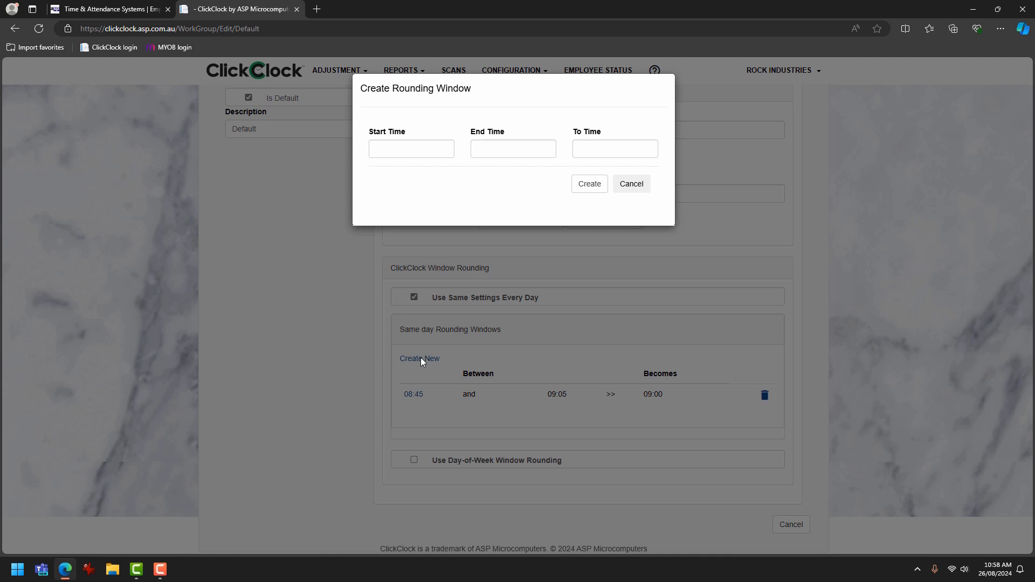
pyautogui.click(413, 145)
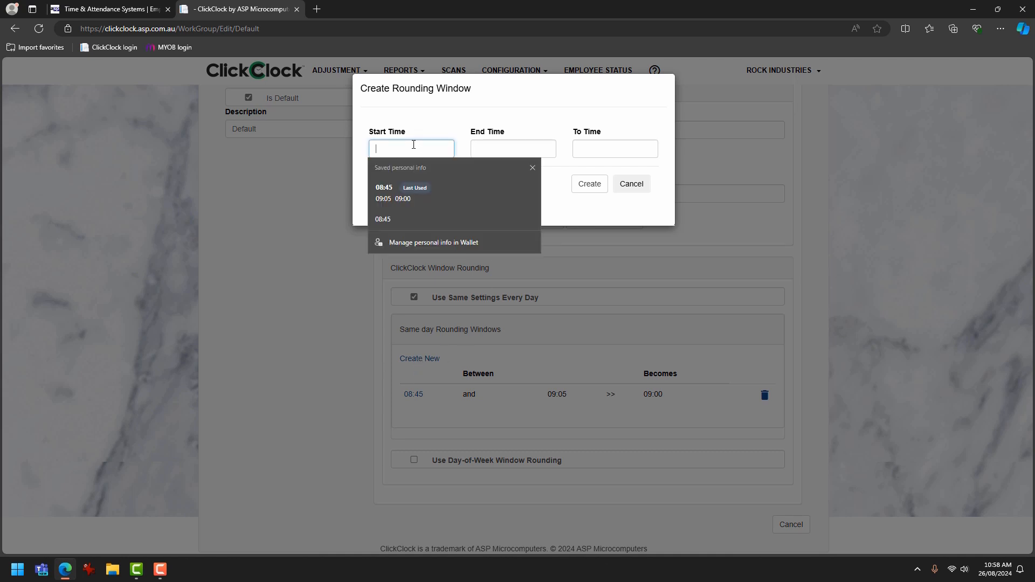
pyautogui.write('1655')
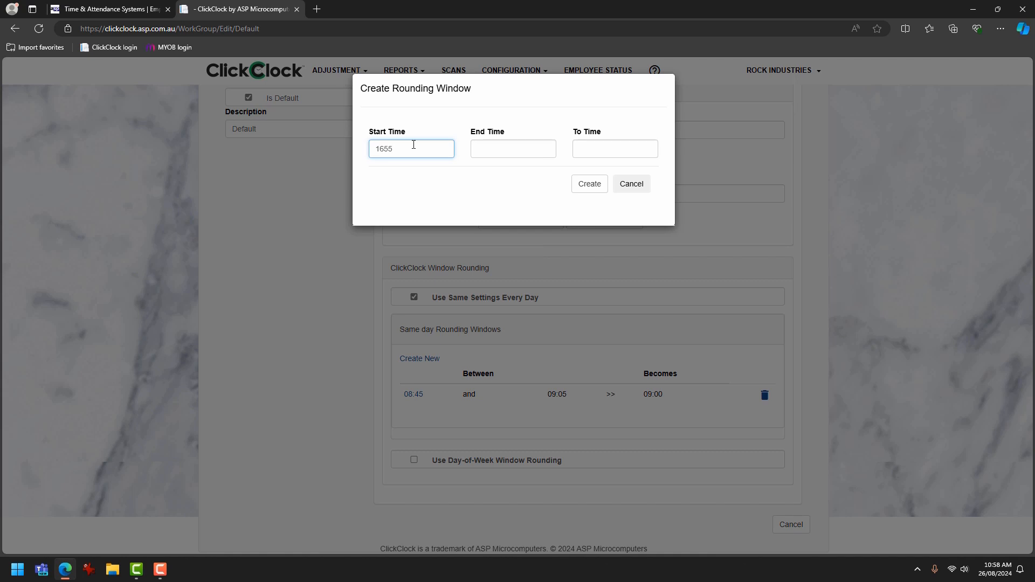
pyautogui.press('Tab')
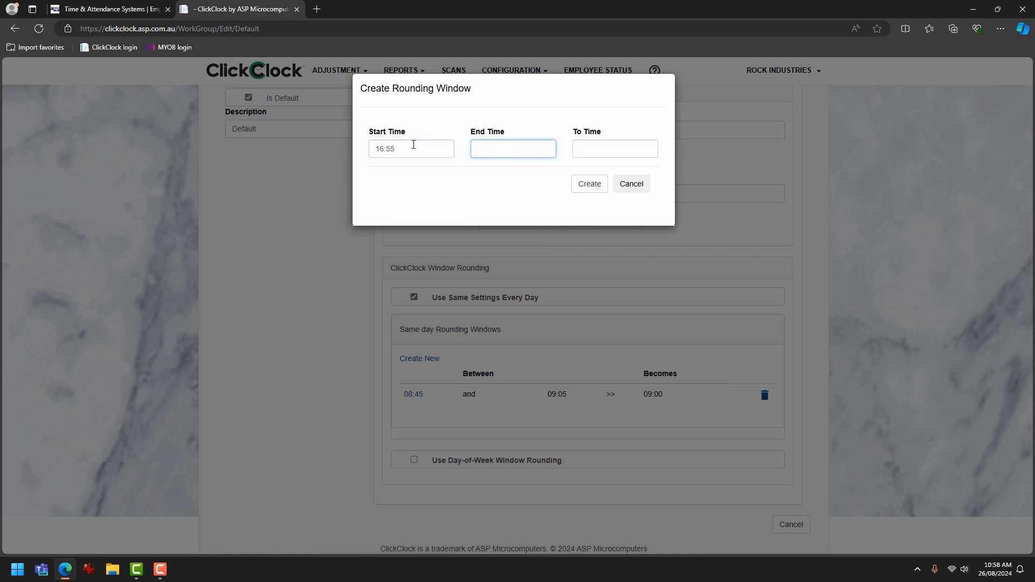
pyautogui.write('1715')
pyautogui.press('Tab')
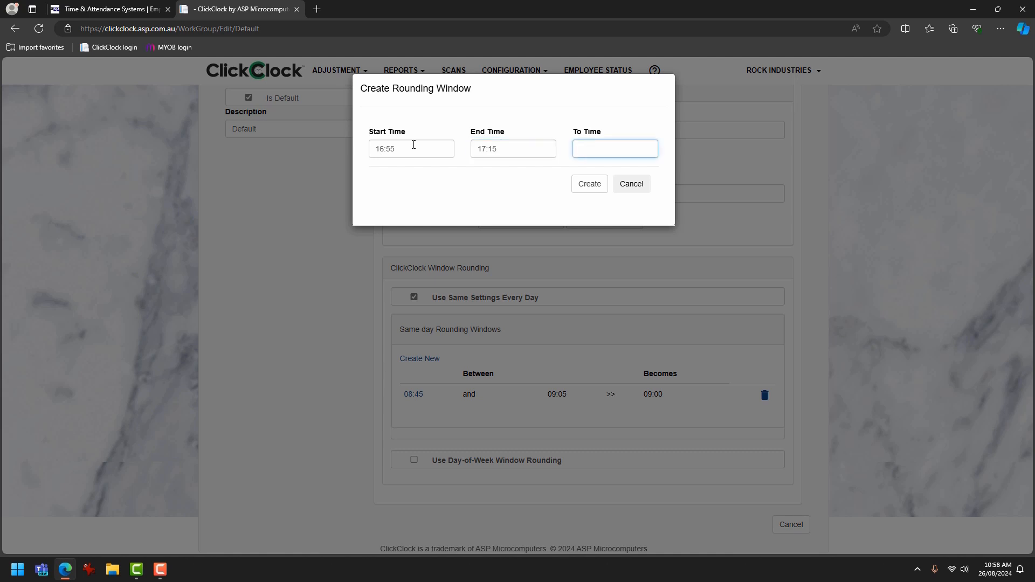
pyautogui.write('17:06')
pyautogui.press('Tab')
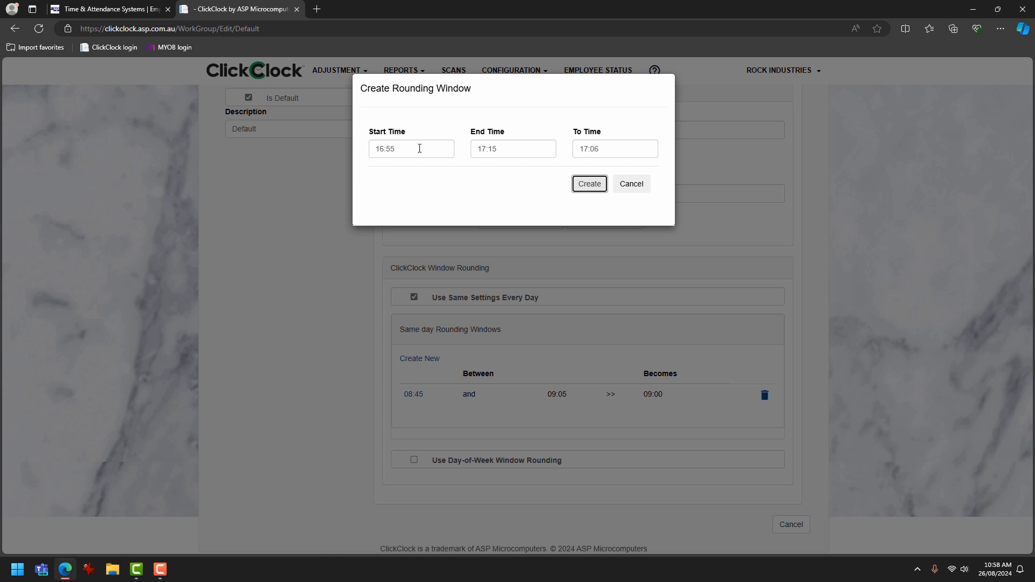
pyautogui.click(591, 183)
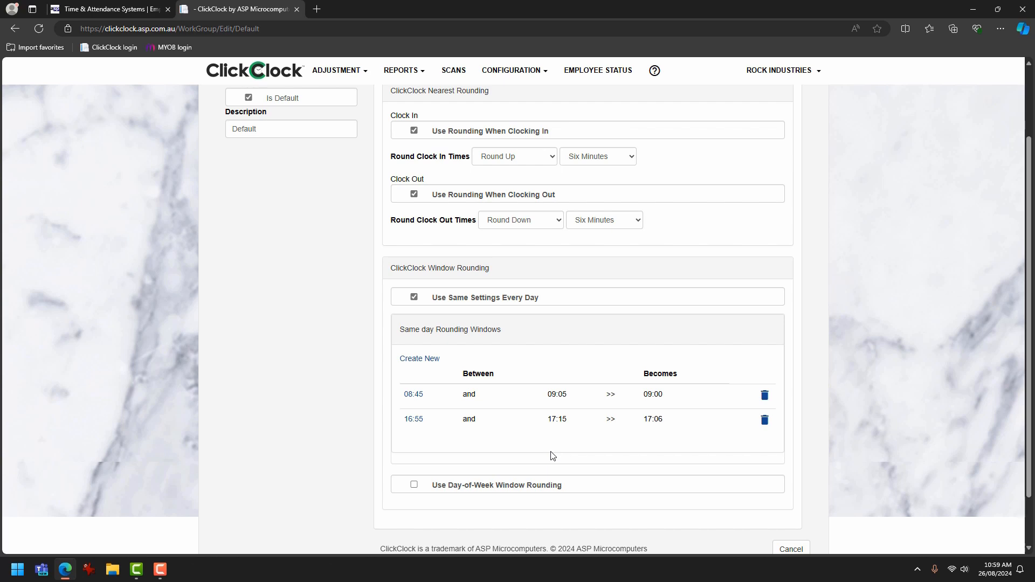
pyautogui.scroll(2, 857, 280)
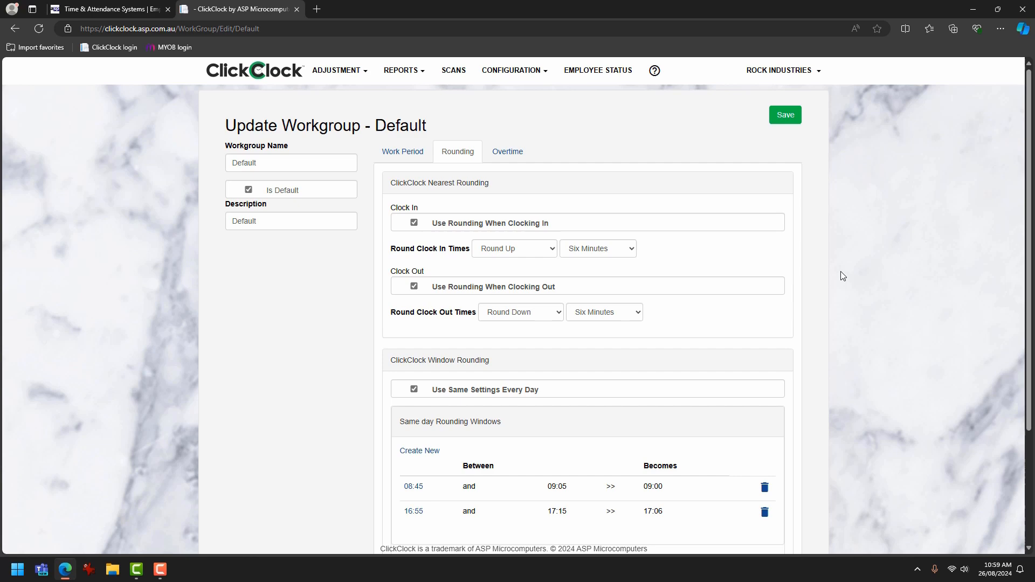
pyautogui.click(785, 120)
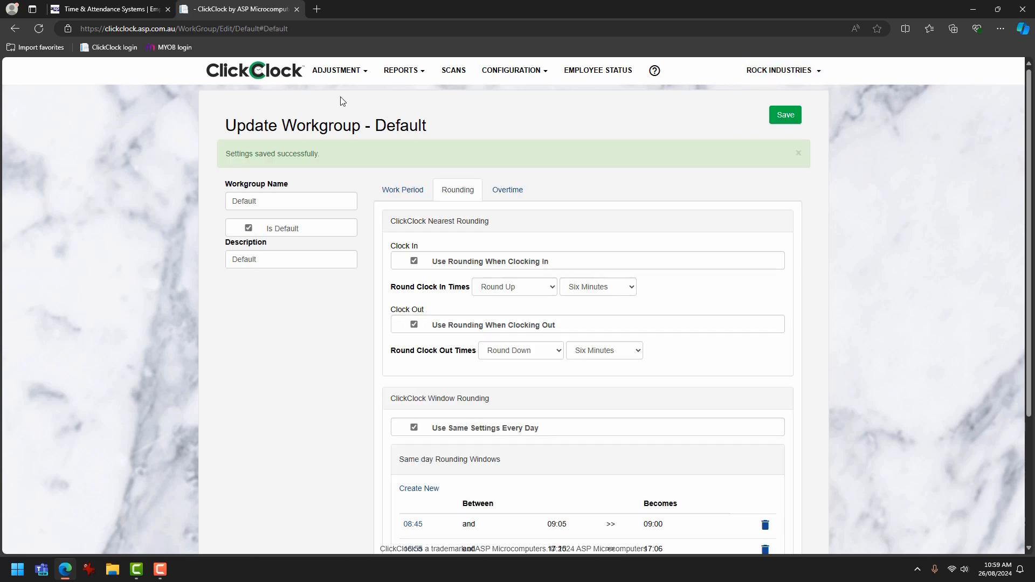
# In the work period scan adjustments starting 04/08/2024, set the first employee's scan-out time for Thu 08 Aug 2024 to 17:06
pyautogui.click(352, 75)
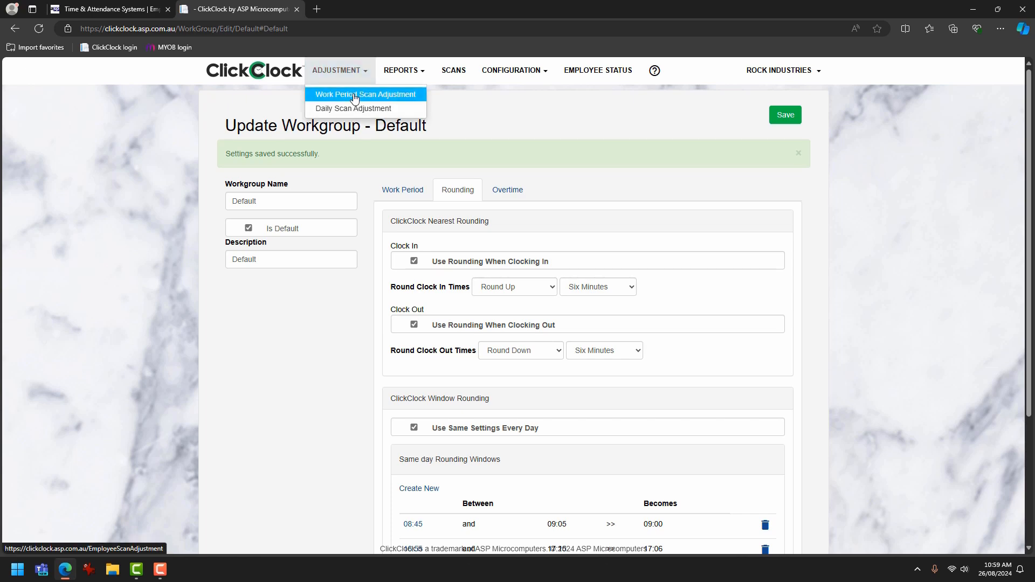
pyautogui.click(354, 94)
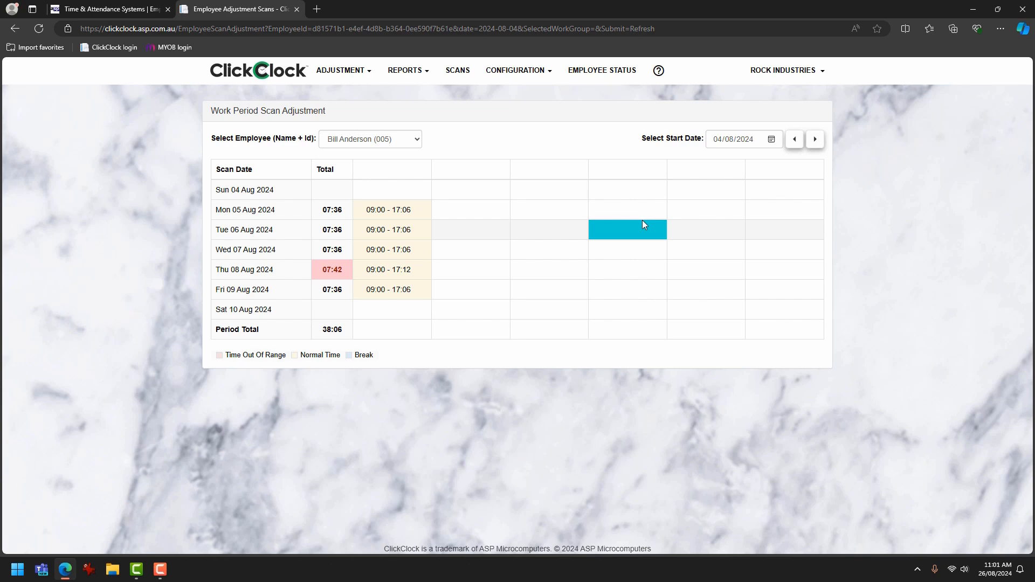
pyautogui.click(394, 270)
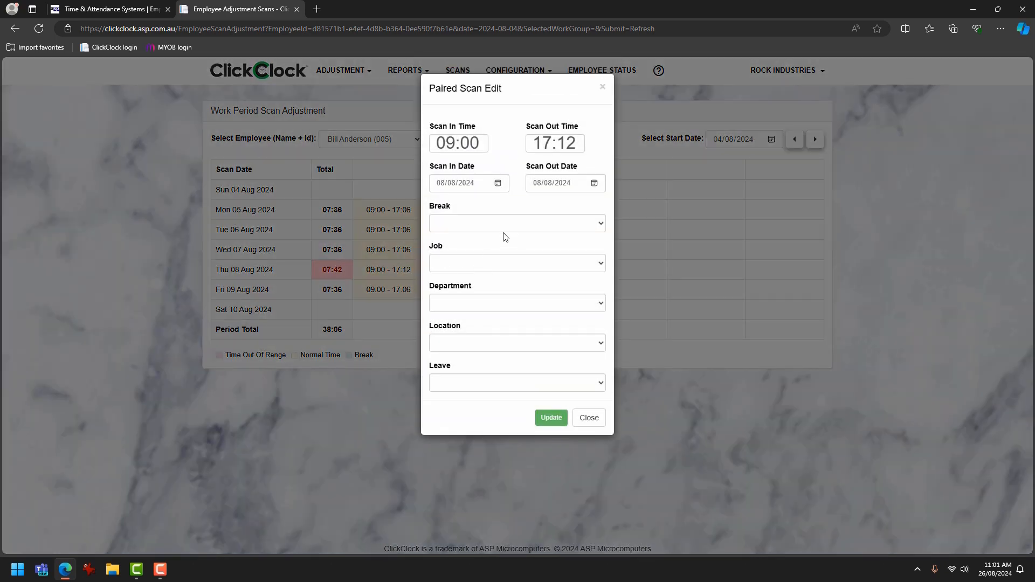
pyautogui.click(578, 149)
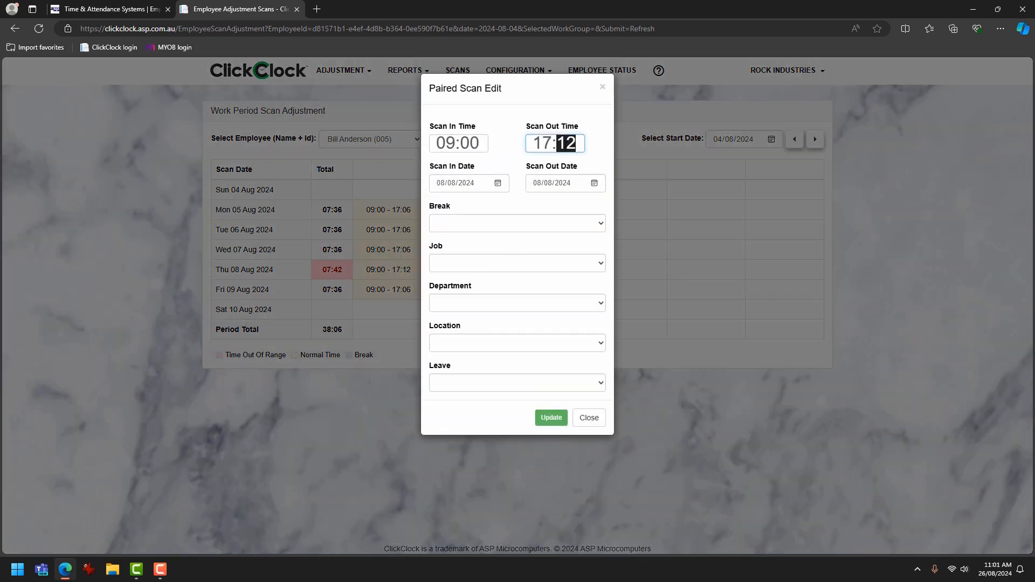
pyautogui.write('06')
pyautogui.click(549, 417)
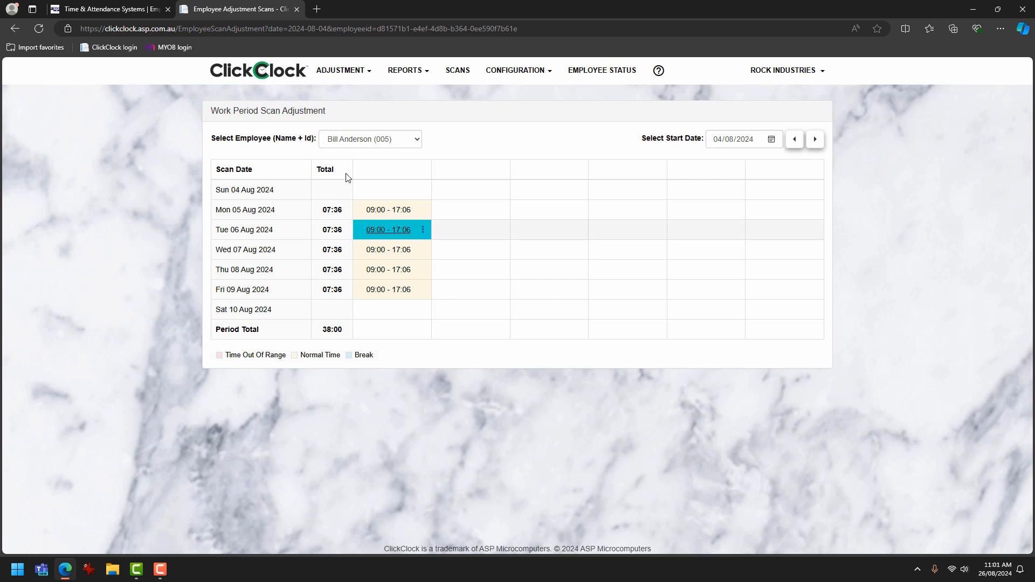
# Review the work period scan adjustments starting 04/08/2024 for each remaining employee, from the second listed through to Test User
pyautogui.click(414, 140)
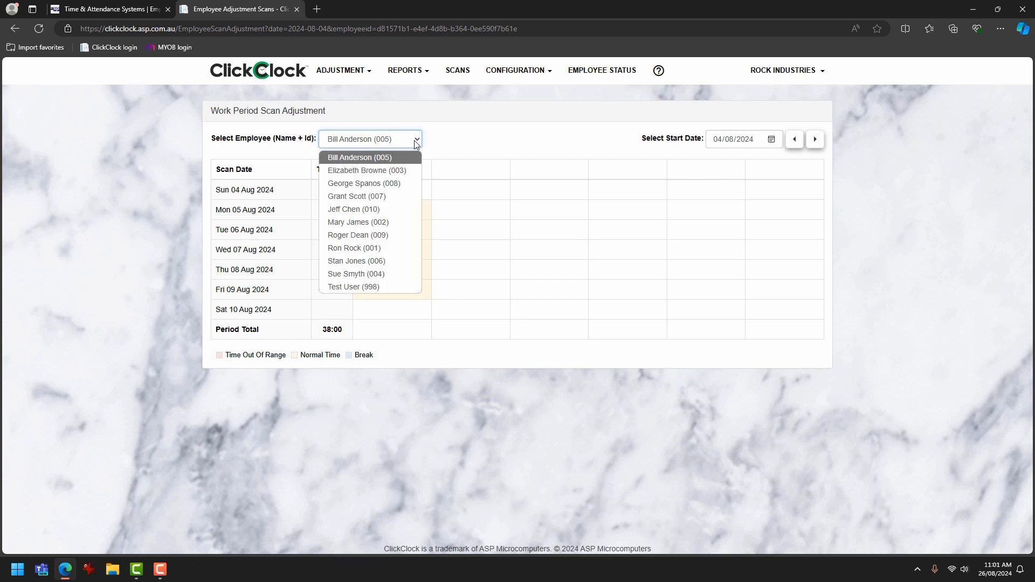
pyautogui.click(397, 175)
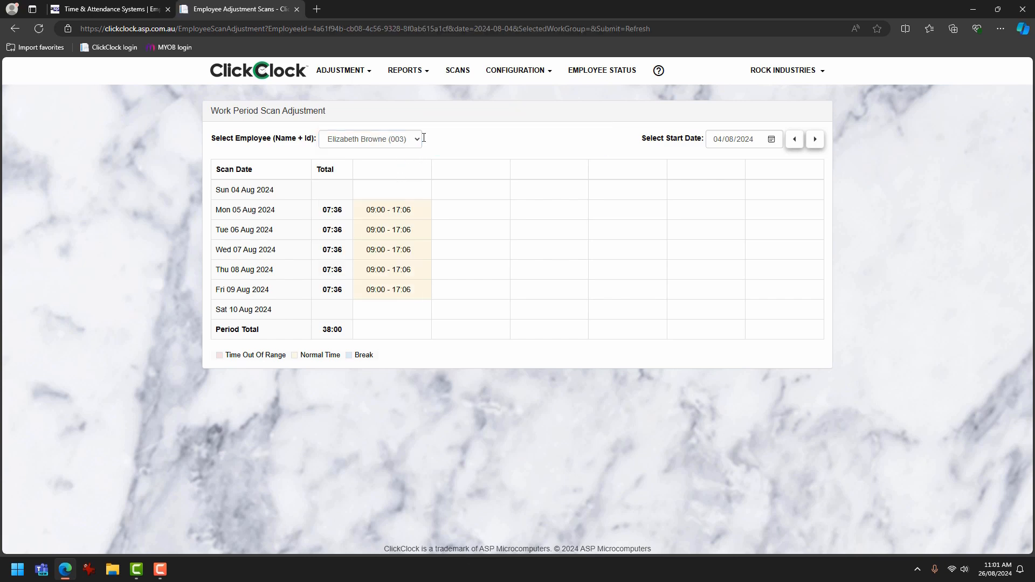
pyautogui.click(417, 139)
pyautogui.click(388, 184)
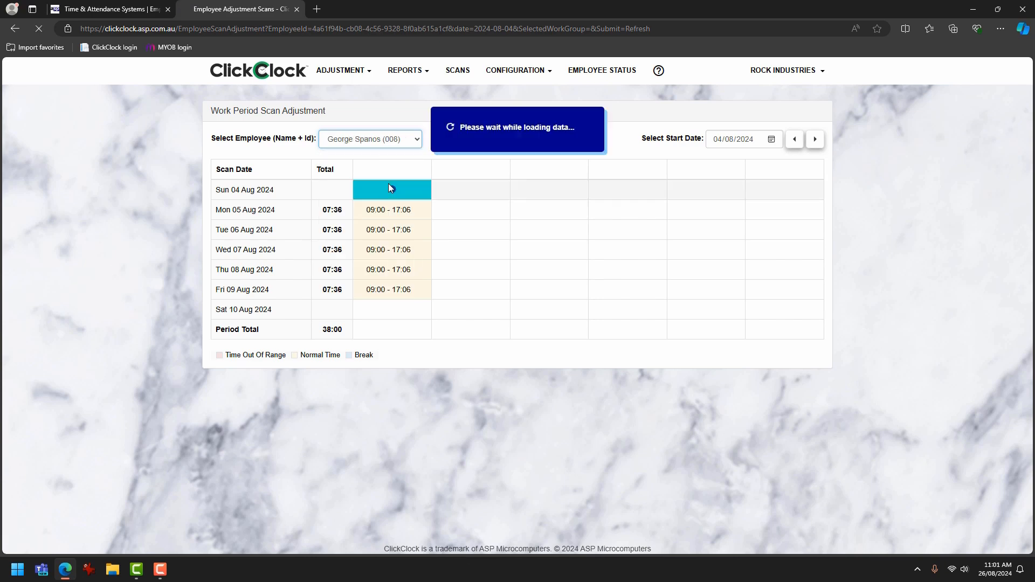
pyautogui.click(417, 139)
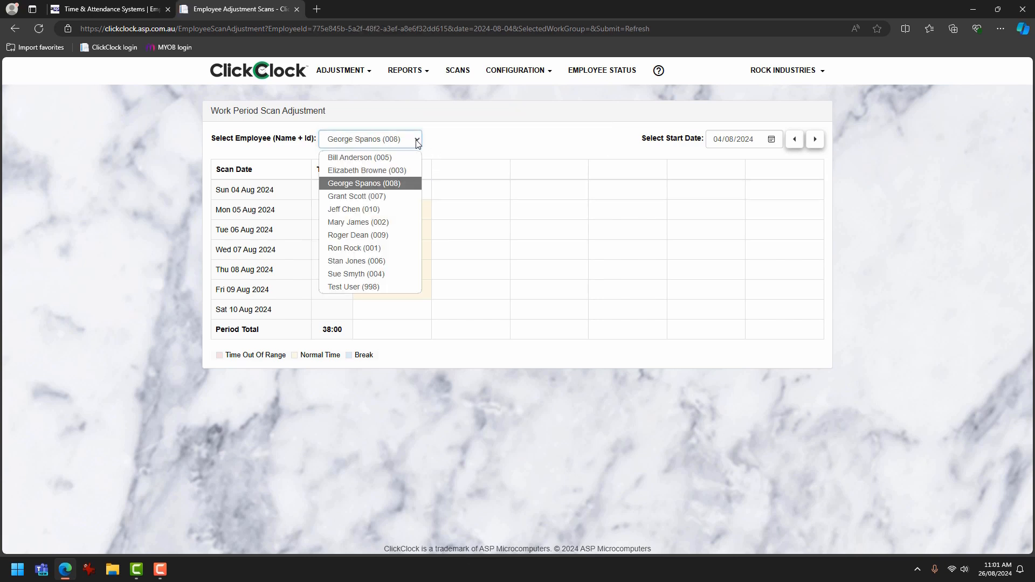
pyautogui.click(377, 195)
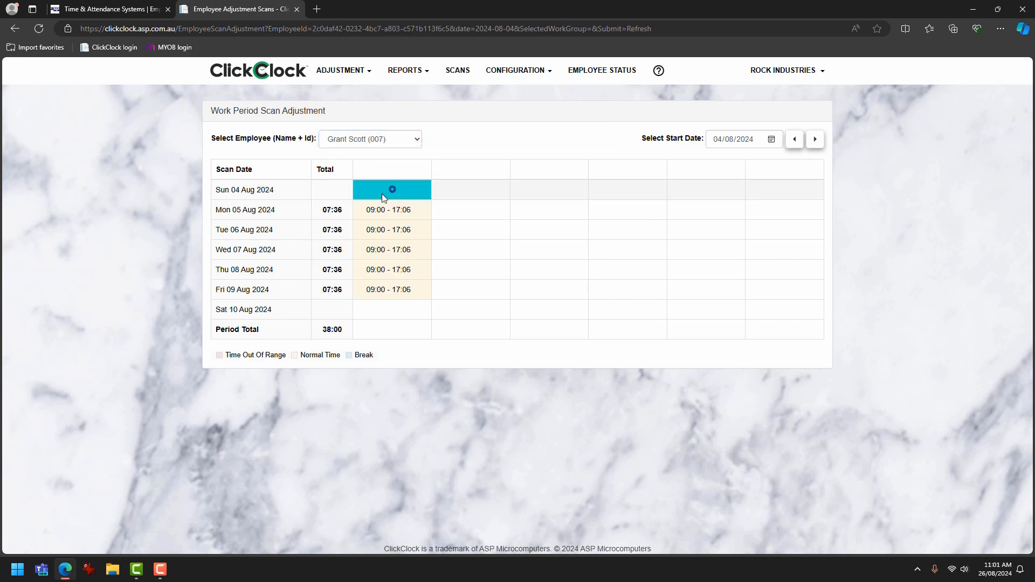
pyautogui.click(417, 141)
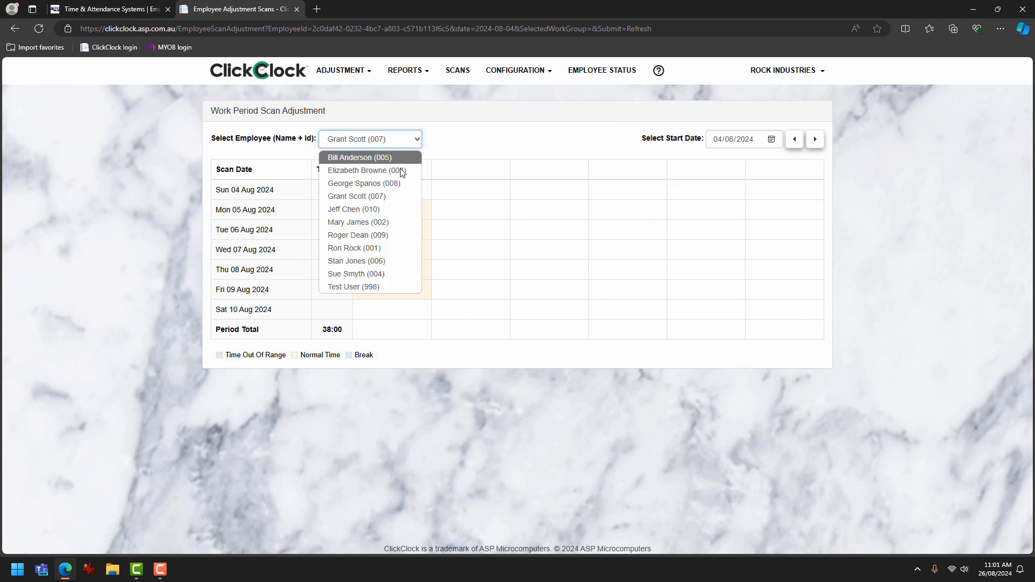
pyautogui.click(380, 210)
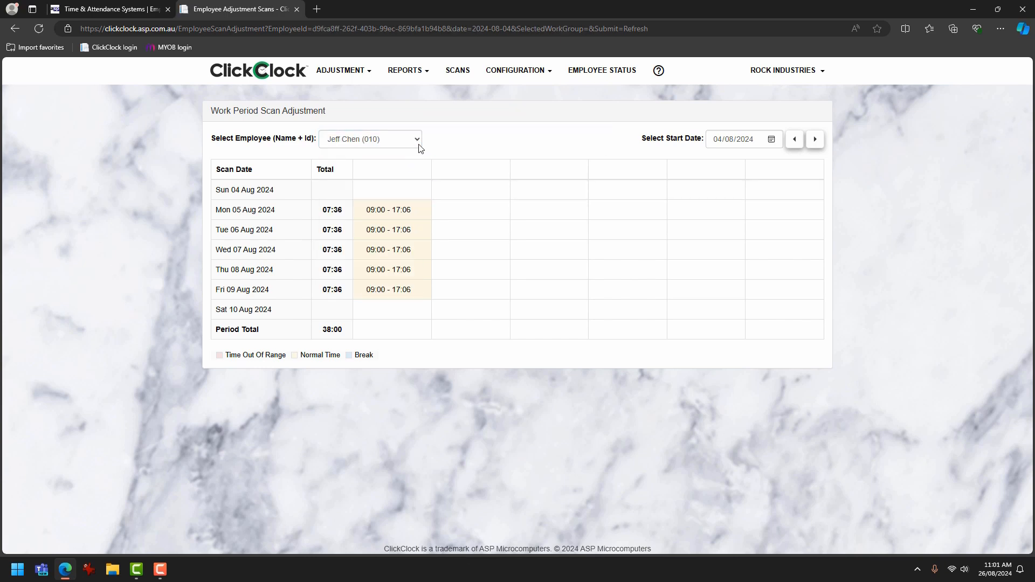
pyautogui.click(419, 140)
pyautogui.click(369, 219)
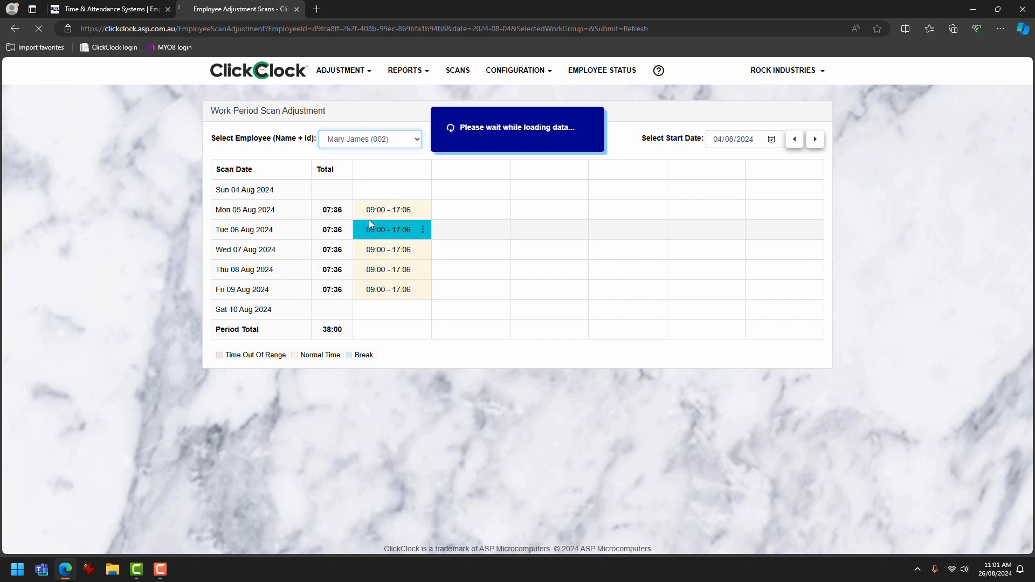
pyautogui.click(418, 140)
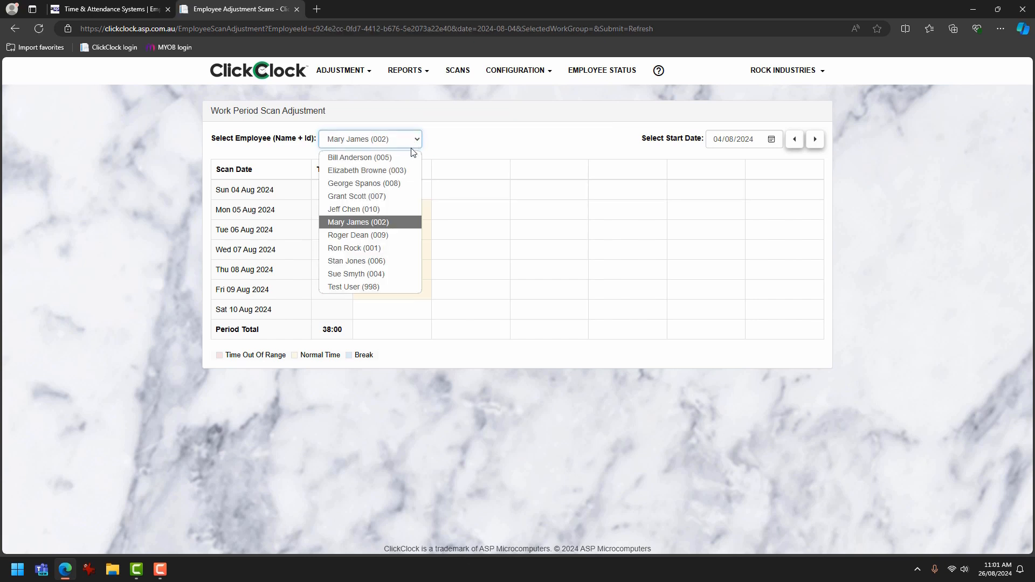
pyautogui.click(374, 238)
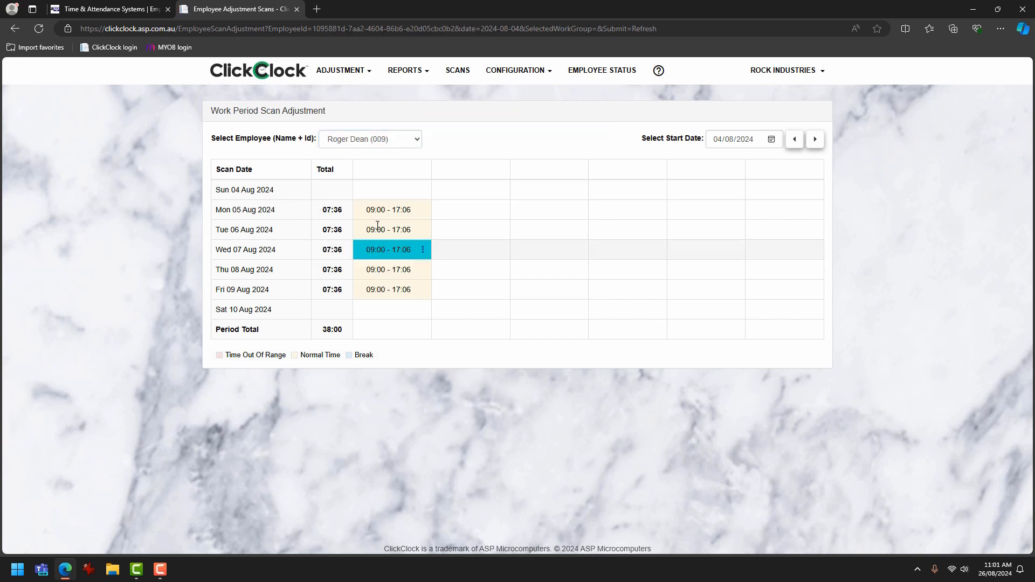
pyautogui.click(418, 140)
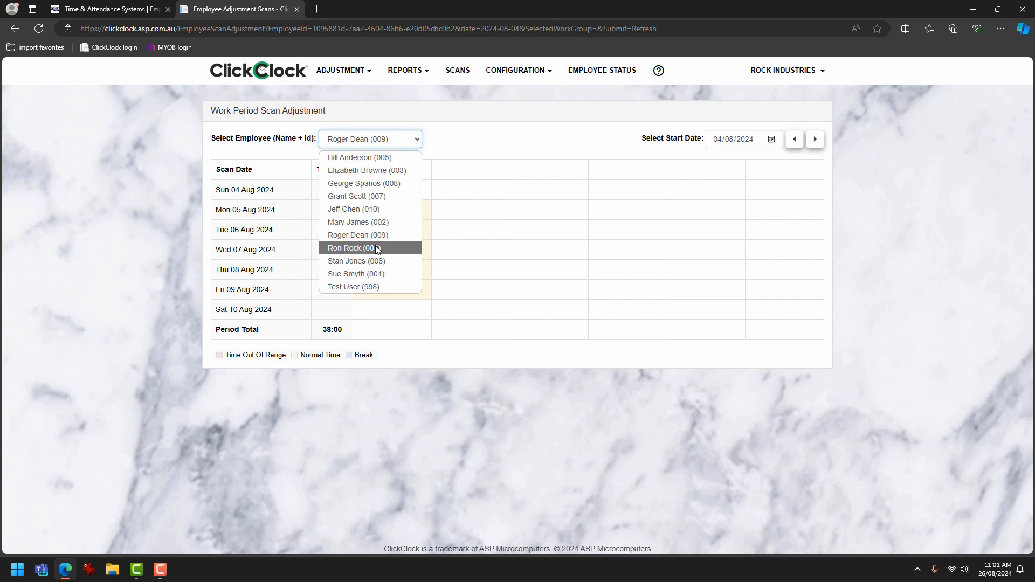
pyautogui.click(375, 245)
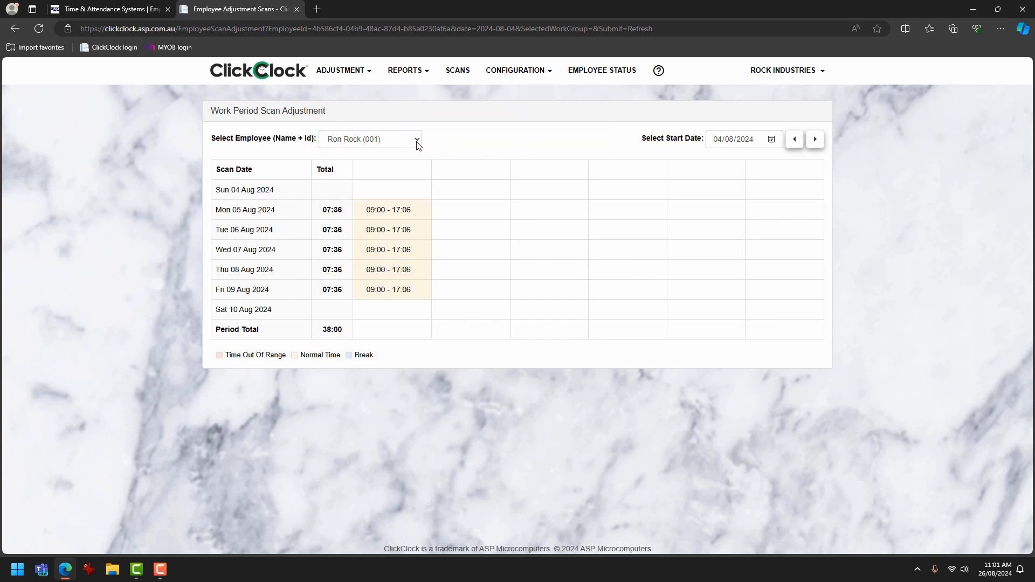
pyautogui.click(418, 141)
pyautogui.click(375, 262)
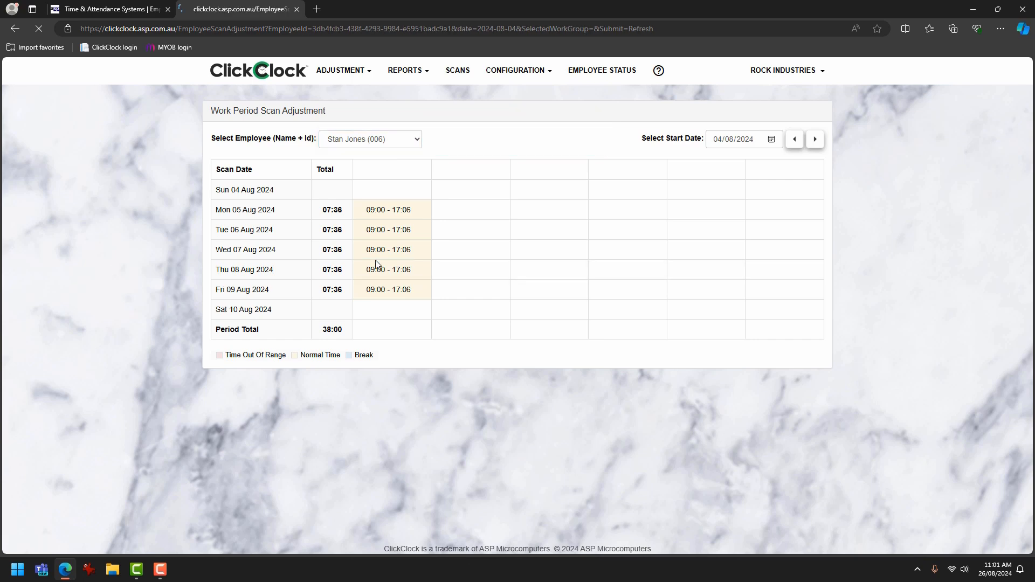
pyautogui.click(418, 139)
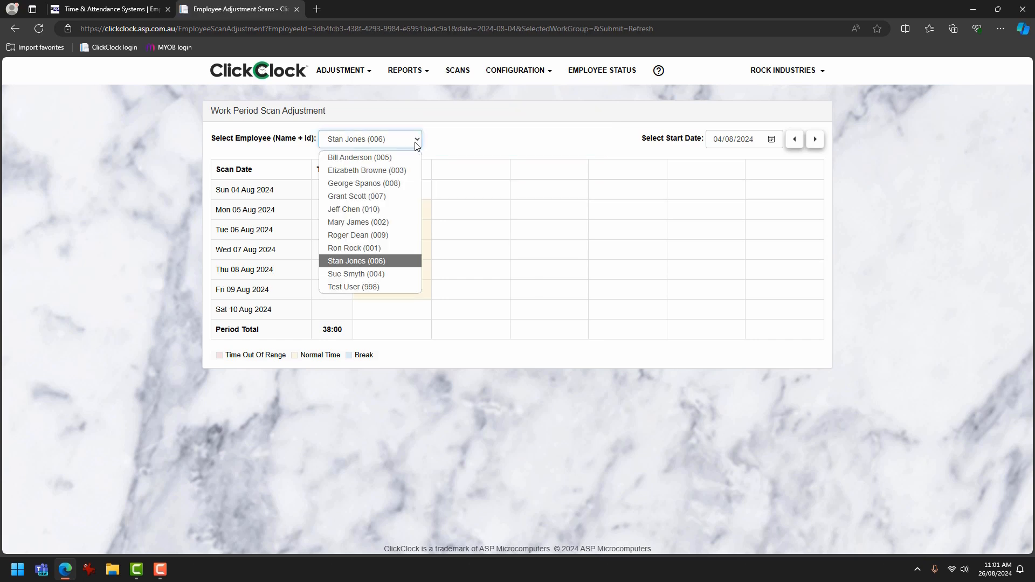
pyautogui.click(378, 274)
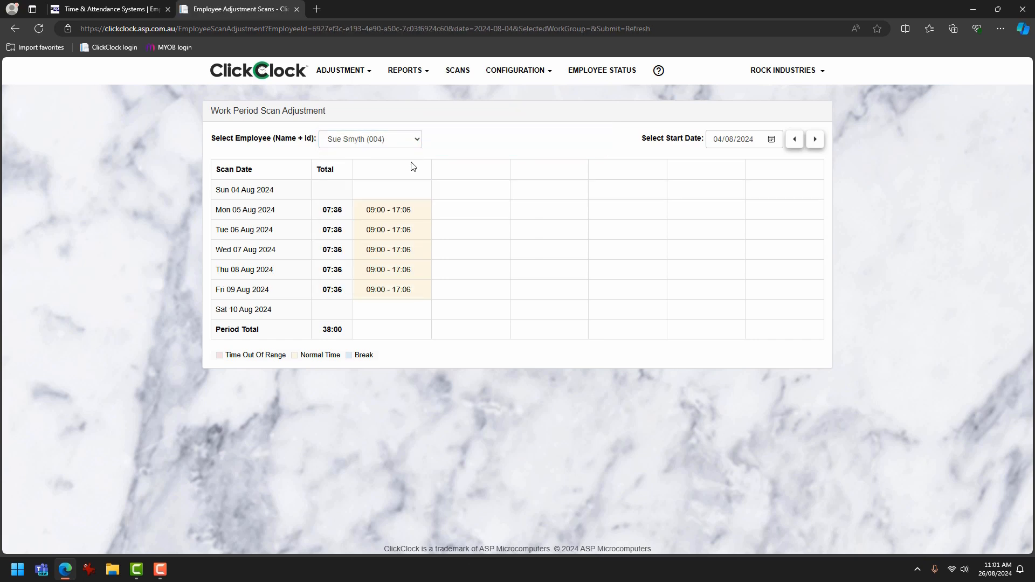
pyautogui.click(420, 141)
pyautogui.click(360, 288)
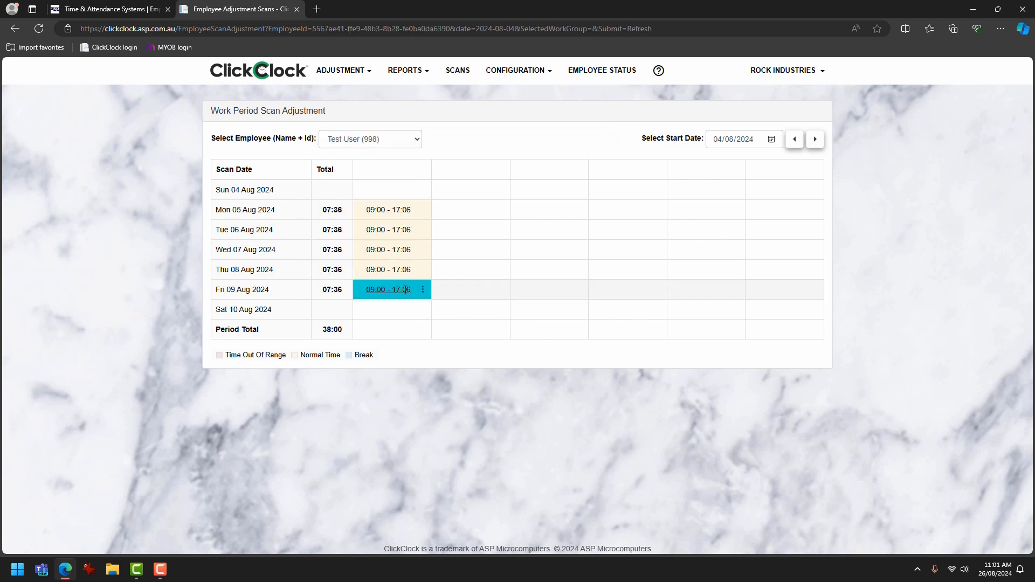
pyautogui.moveTo(418, 282)
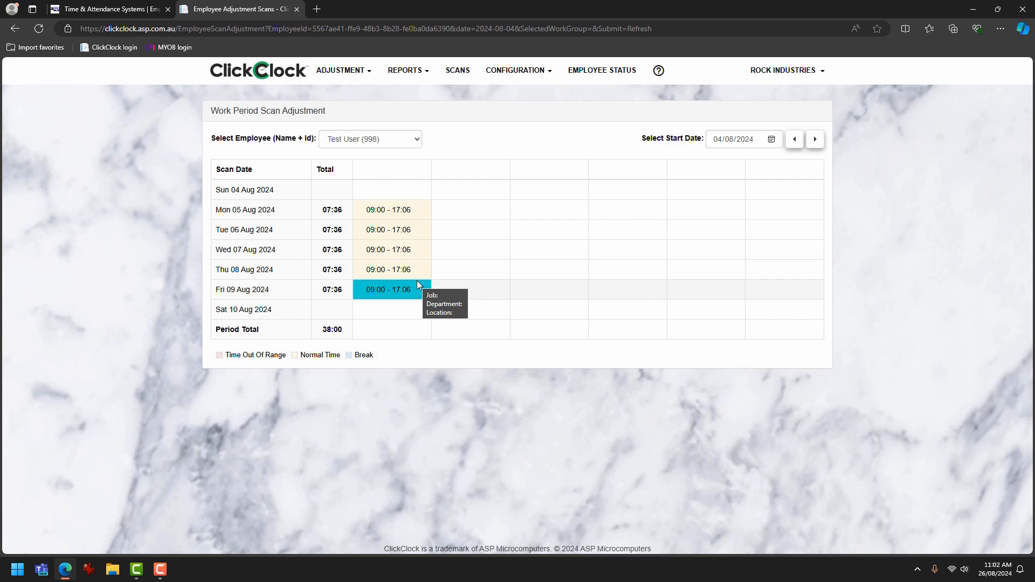
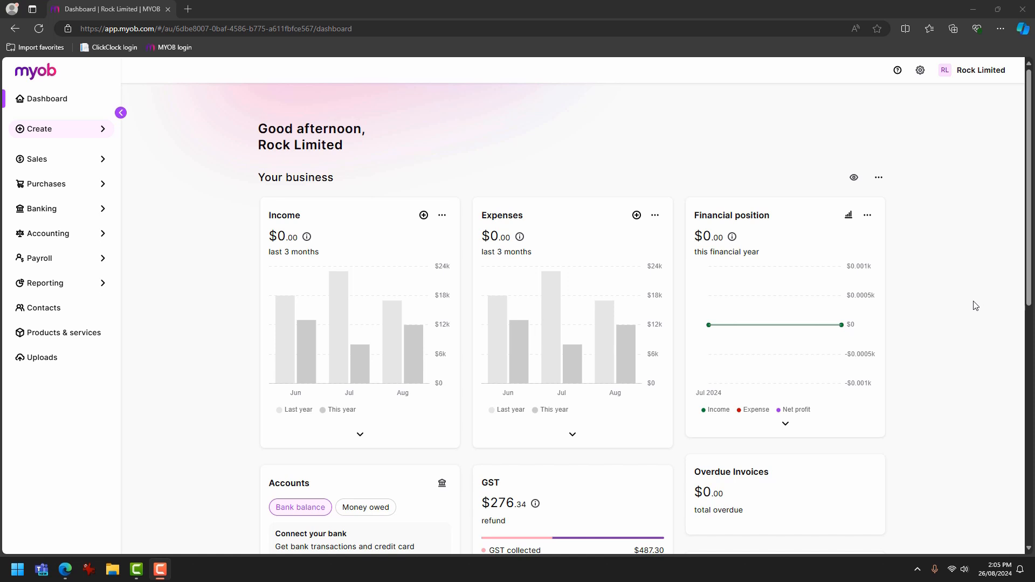
# Switch to MYOB and open the standard pay settings in the first listed employee's payroll details
pyautogui.click(104, 259)
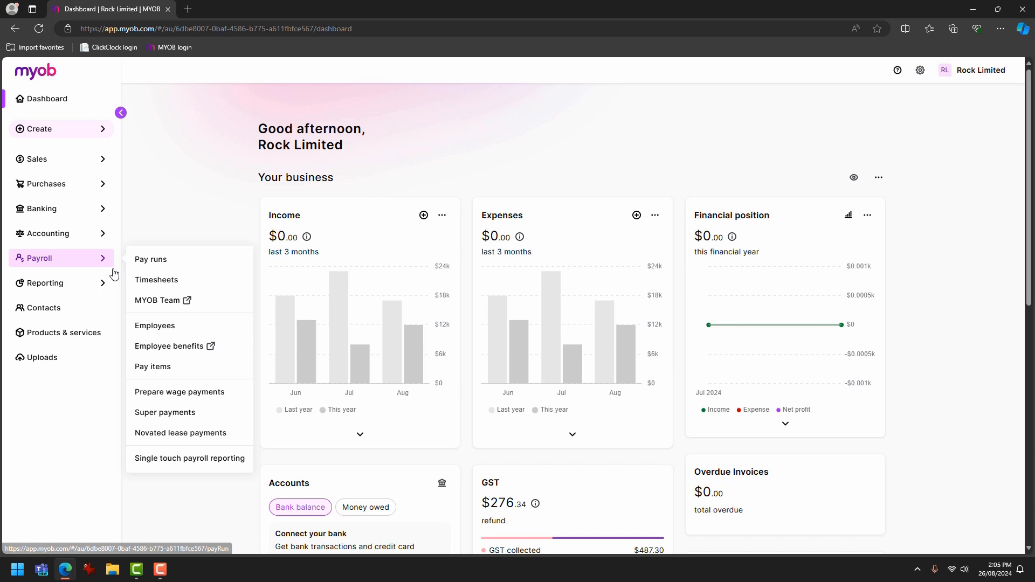
pyautogui.click(173, 326)
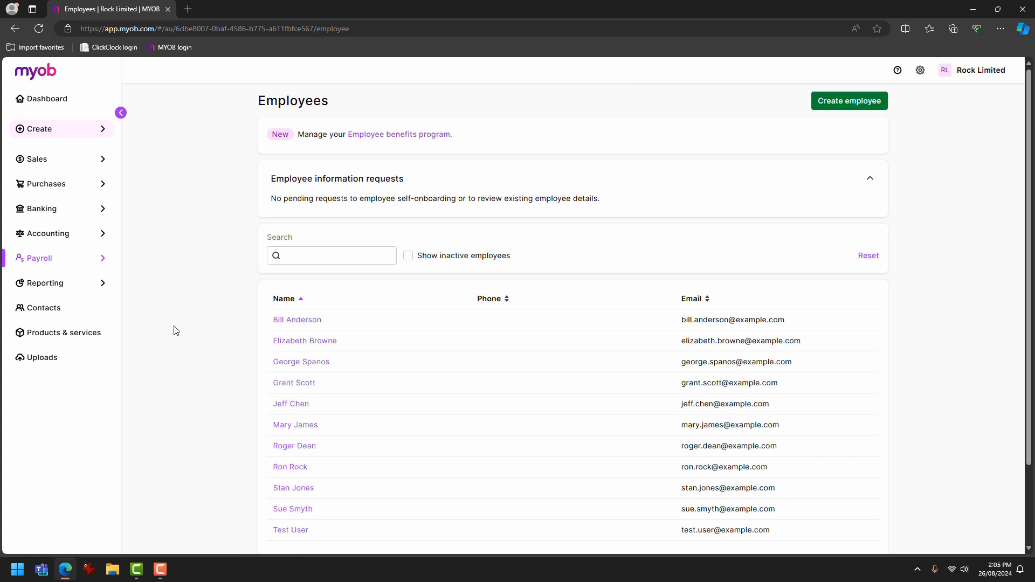
pyautogui.click(298, 322)
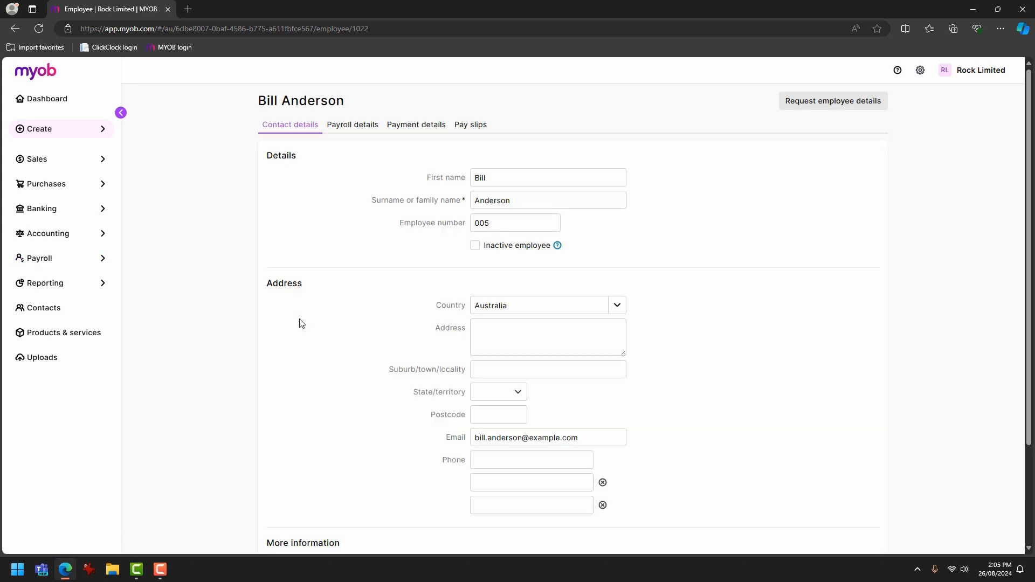
pyautogui.click(357, 131)
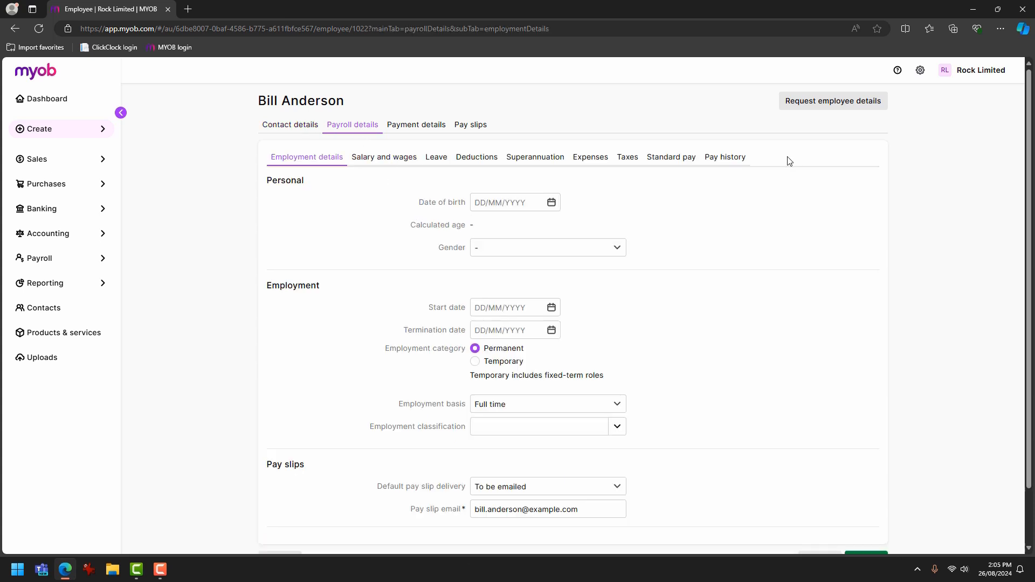
pyautogui.click(674, 160)
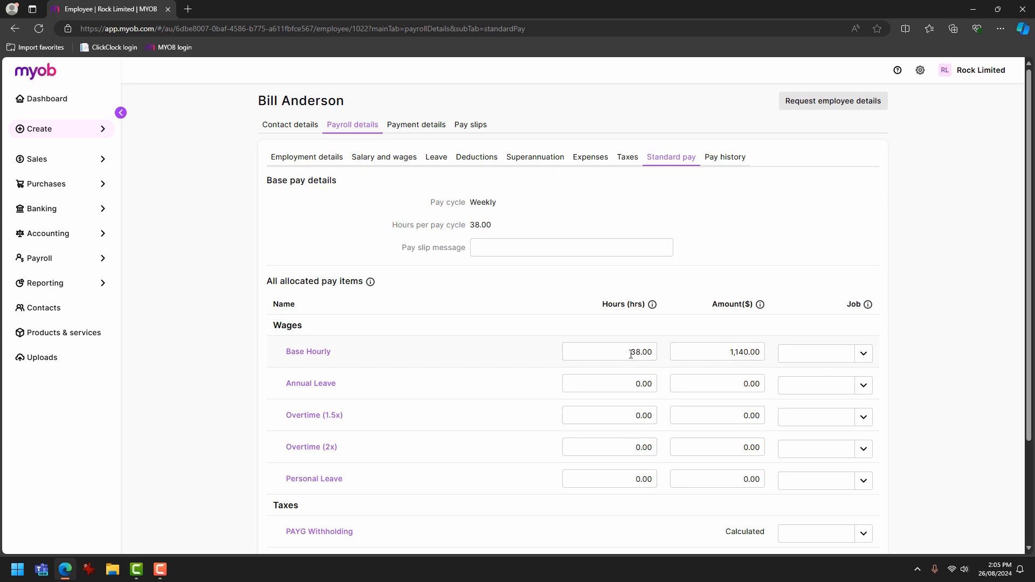
# Set the Base Hourly hours to 0.00 in the employee's standard pay, save the record and return to the employee list
pyautogui.moveTo(631, 352); pyautogui.dragTo(684, 353)
pyautogui.write('0.00')
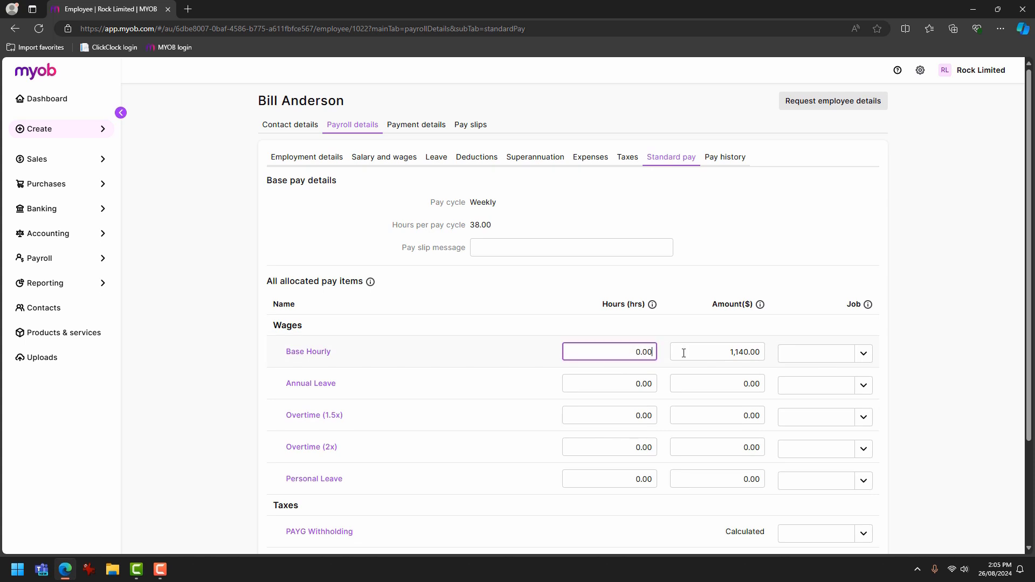
pyautogui.scroll(-2, 1014, 382)
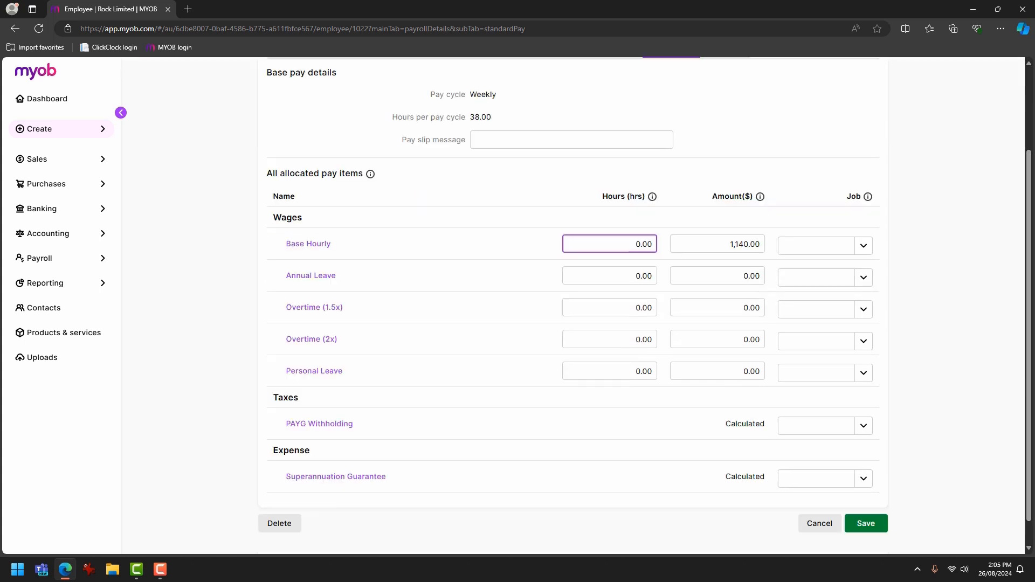
pyautogui.click(862, 523)
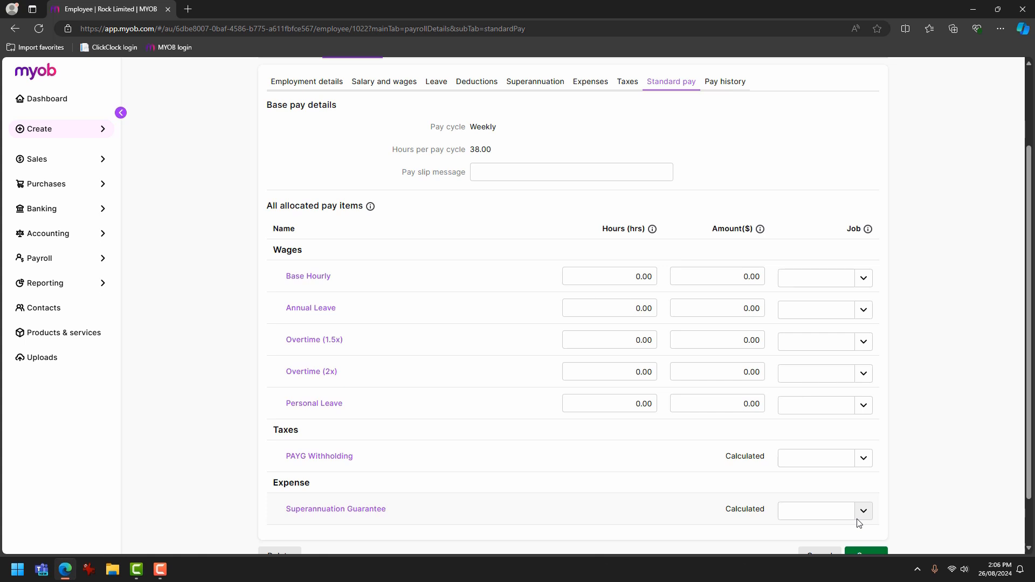
pyautogui.scroll(-2, 859, 523)
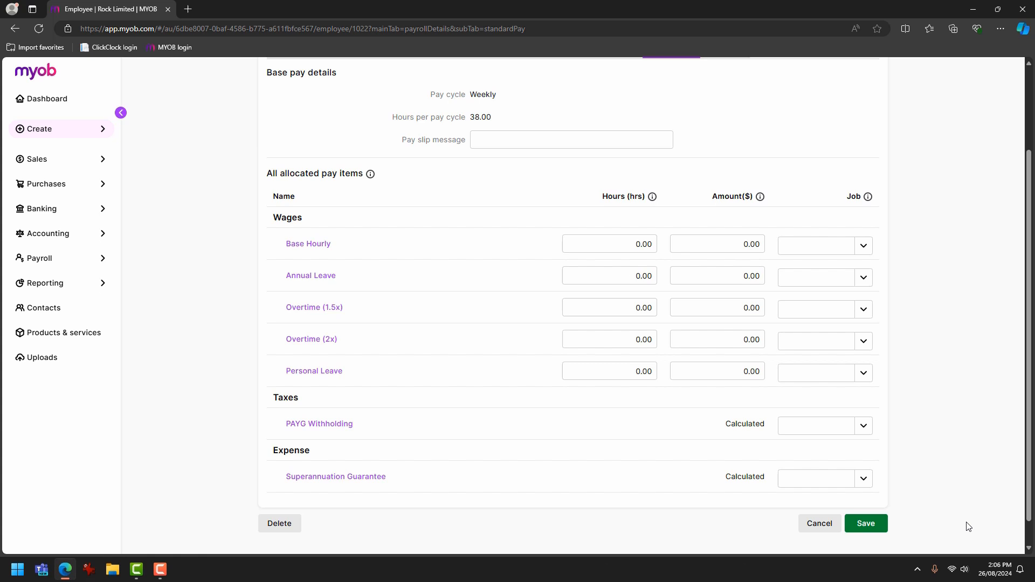
pyautogui.click(865, 523)
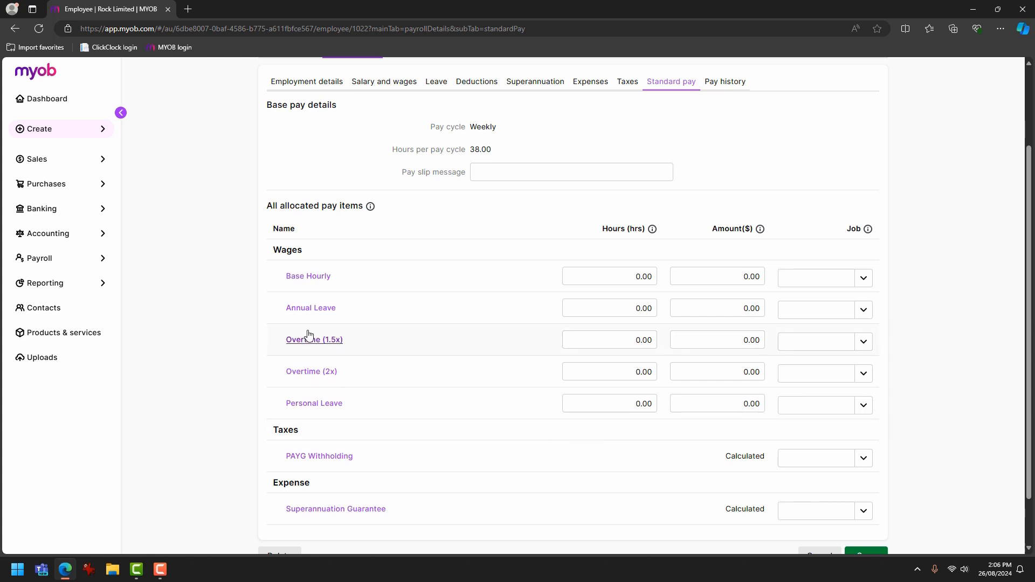
pyautogui.click(67, 260)
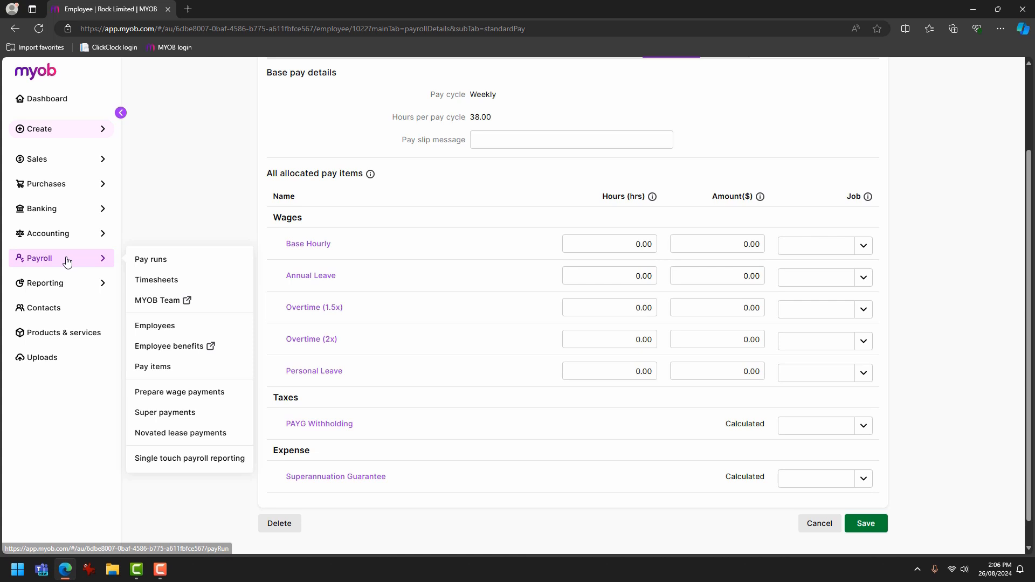
pyautogui.click(187, 326)
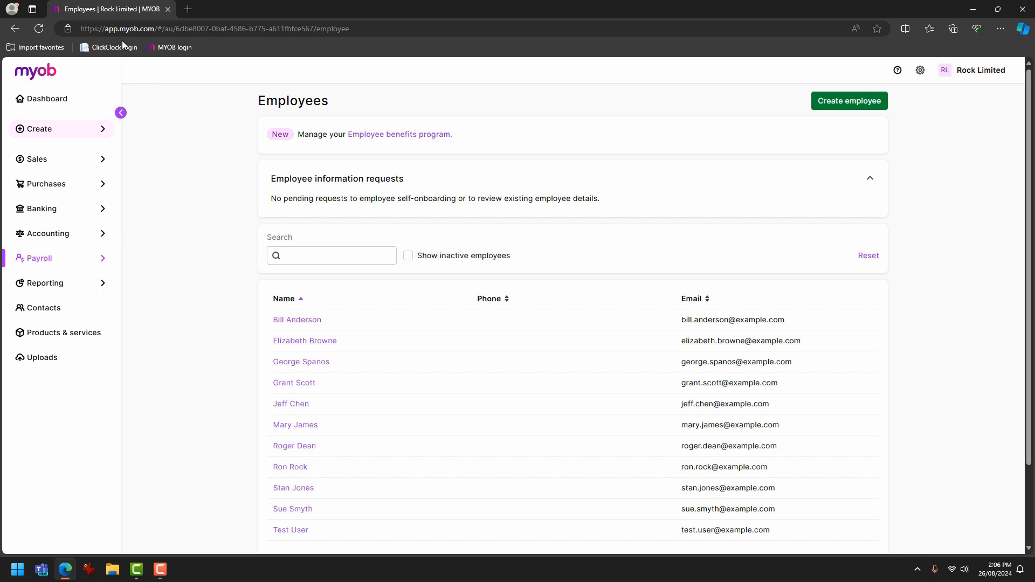
# Switch to ClickClock and set the payroll export date range from 04/08/2024 to 10/08/2024
pyautogui.click(108, 47)
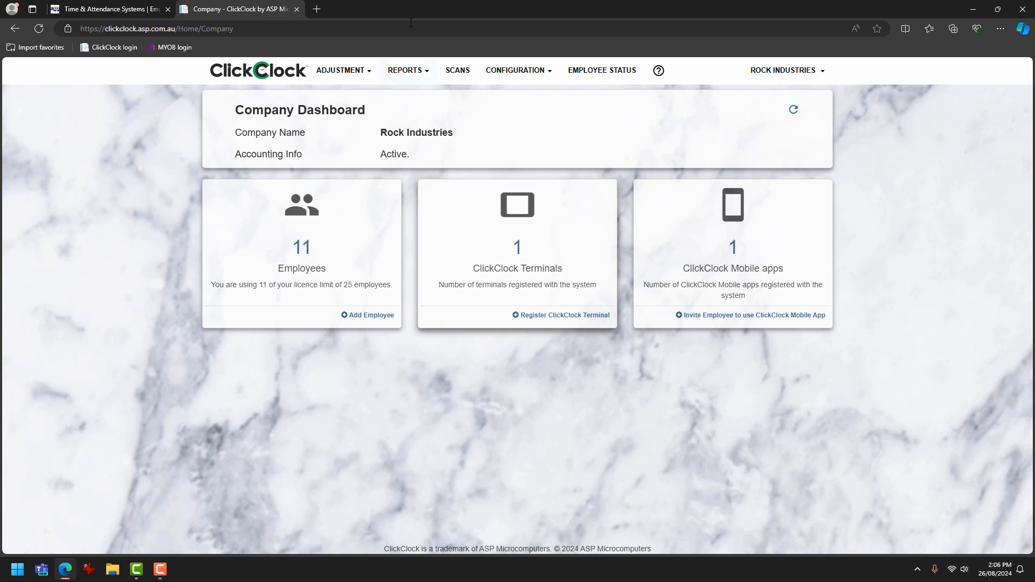
pyautogui.click(425, 72)
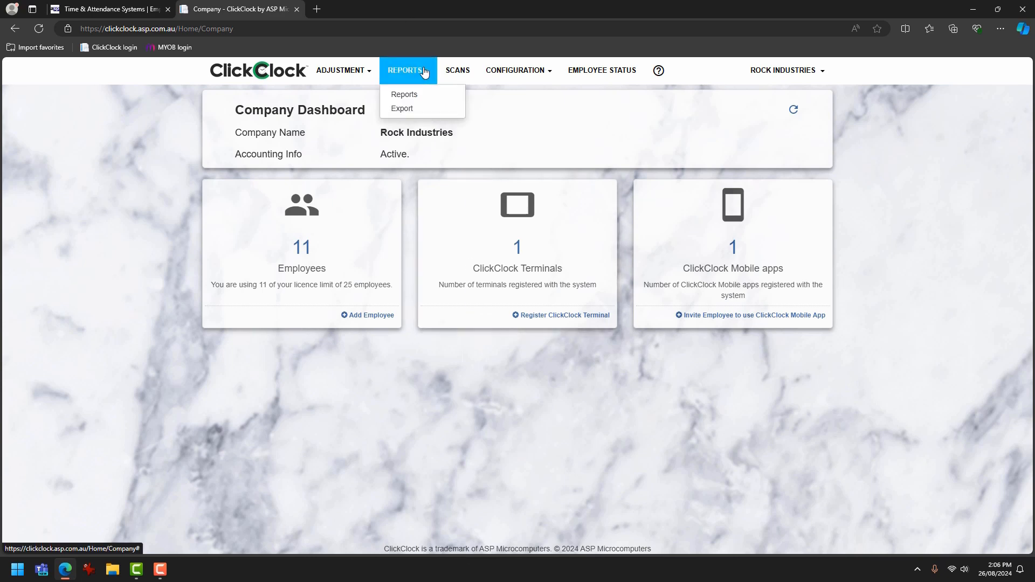
pyautogui.click(411, 109)
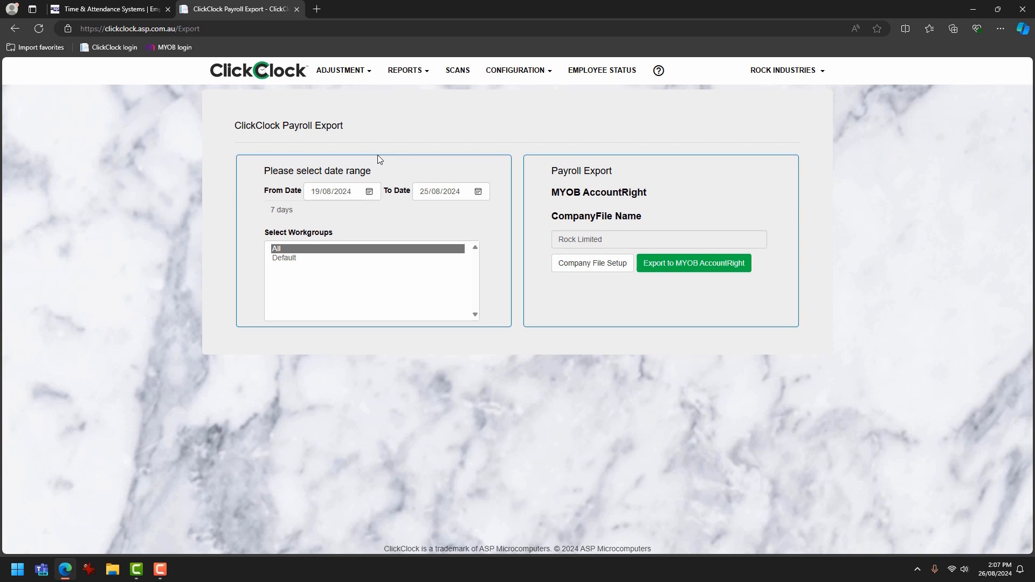
pyautogui.click(370, 192)
pyautogui.click(408, 251)
pyautogui.click(477, 192)
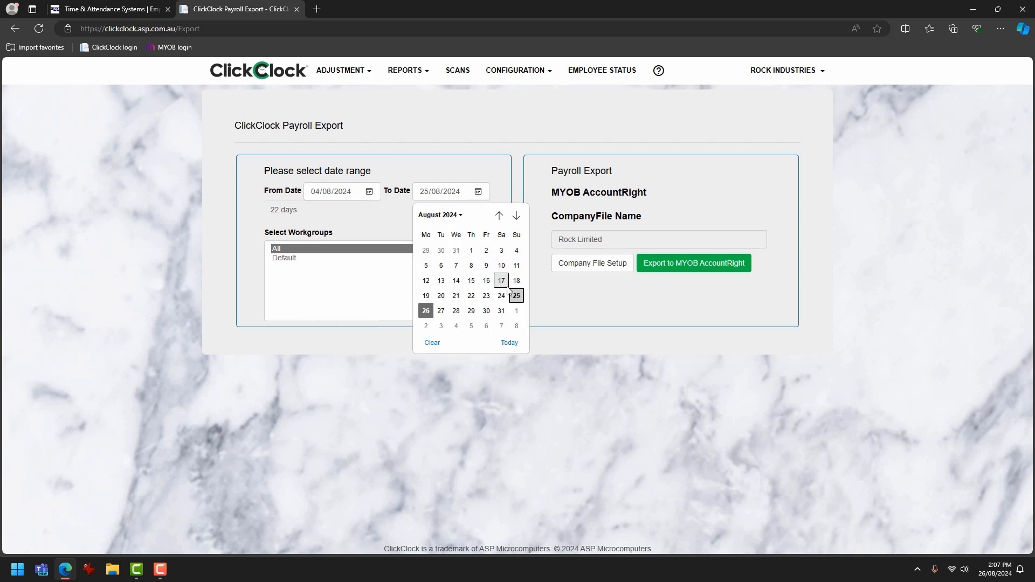
pyautogui.click(501, 265)
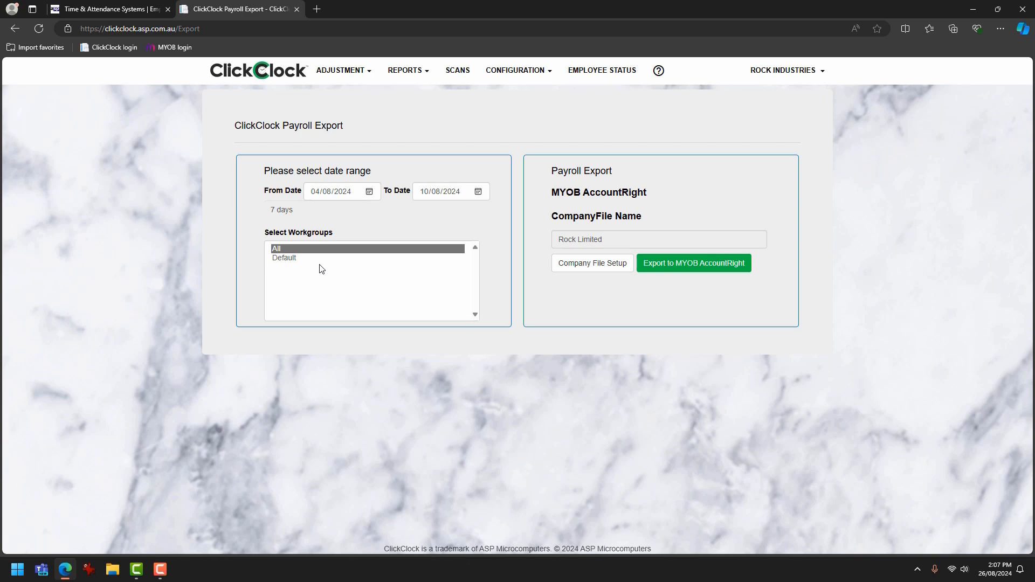
# Export the hours of all workgroups for the chosen date range to MYOB AccountRight
pyautogui.click(689, 269)
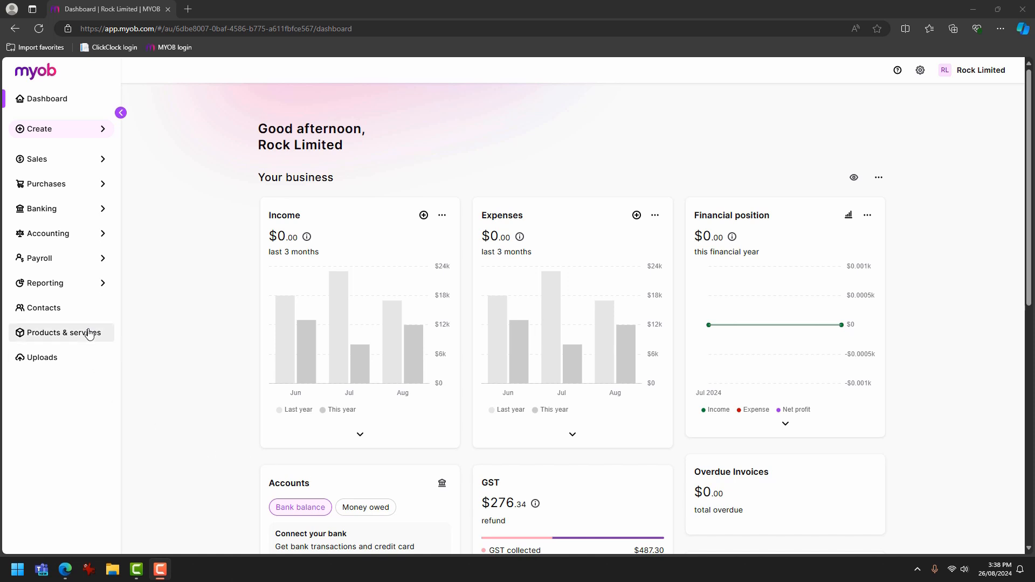
# Switch to MYOB and create a new weekly pay run with the pay period starting 04/08/2024
pyautogui.click(75, 261)
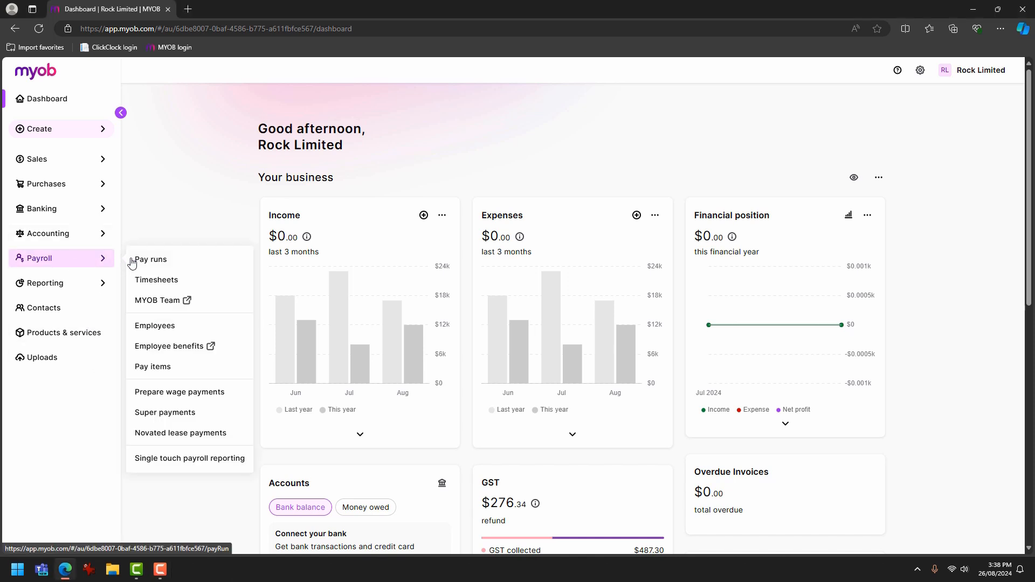
pyautogui.click(158, 264)
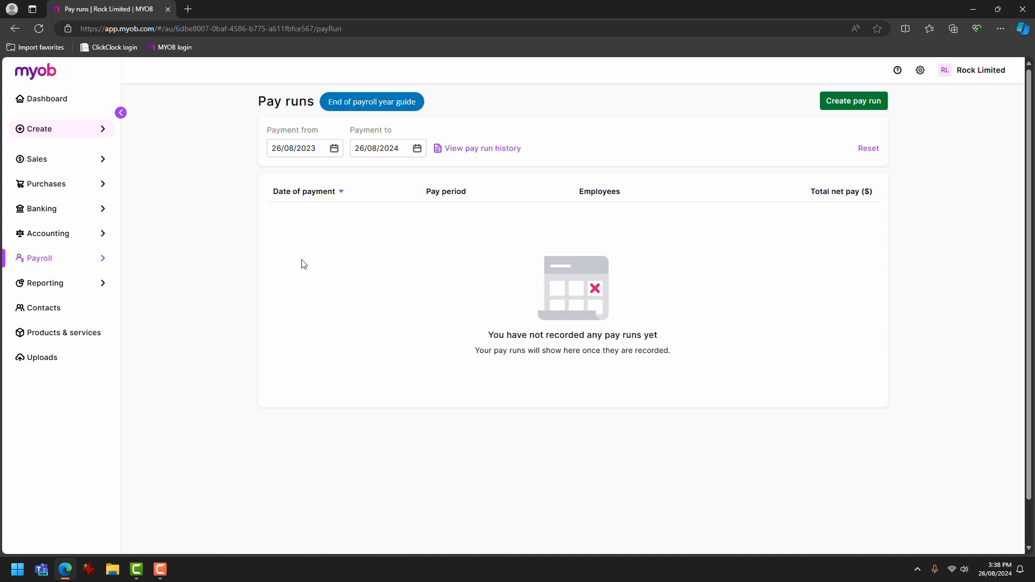
pyautogui.click(857, 104)
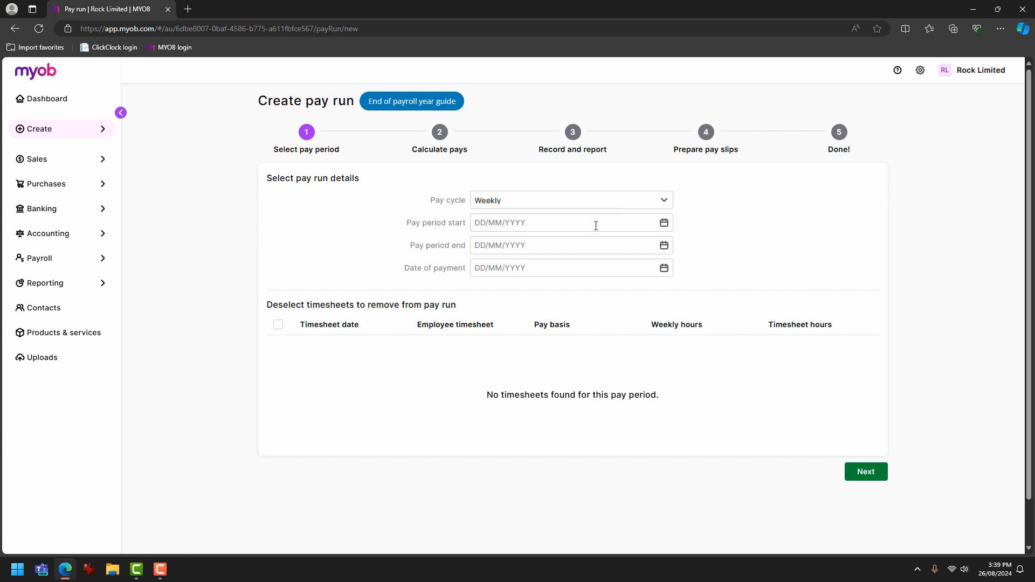
pyautogui.click(664, 222)
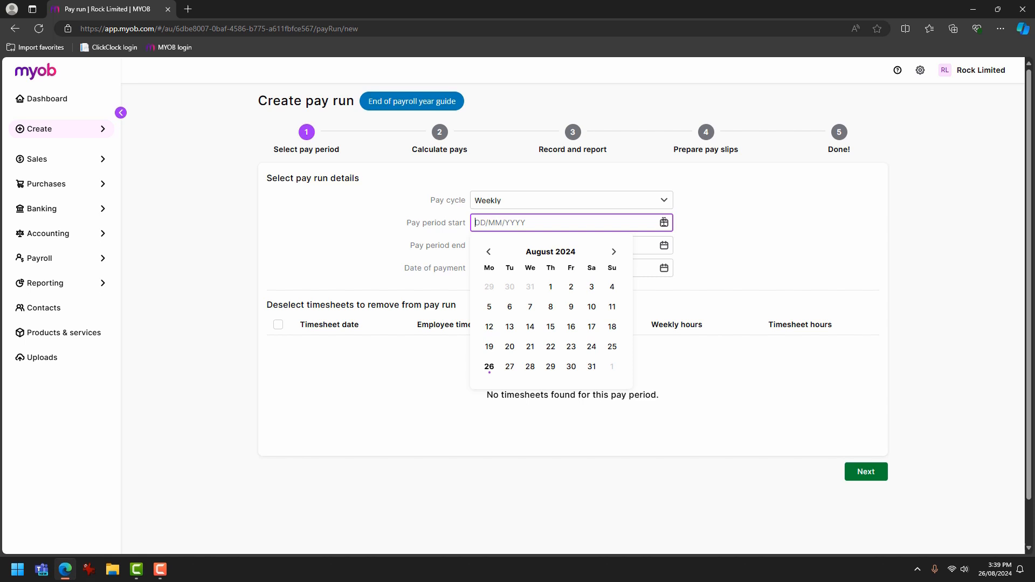
pyautogui.click(612, 287)
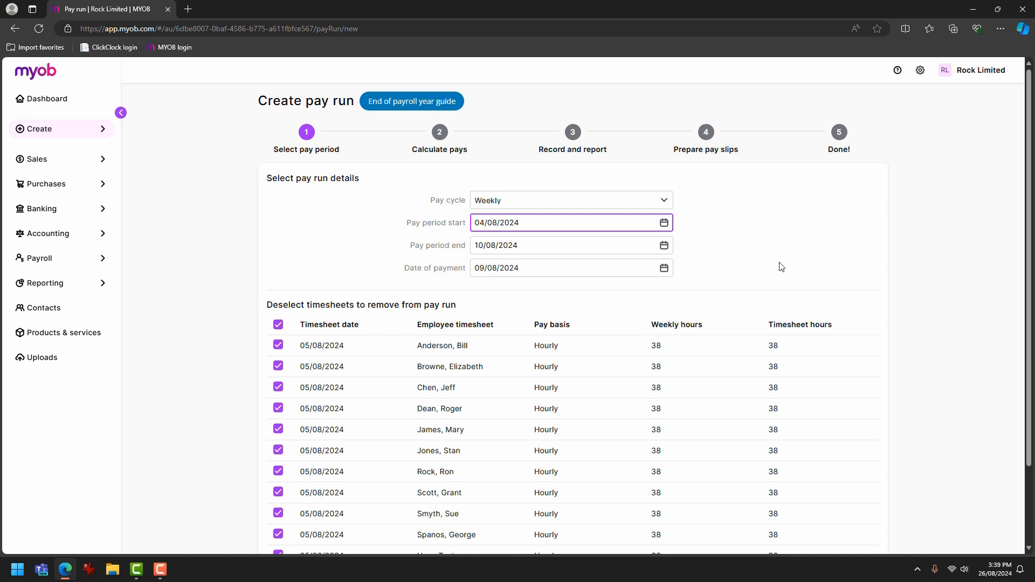
# Keep all employee timesheets and calculated pays in the pay run and proceed to the Record and report stage
pyautogui.scroll(-1, 782, 267)
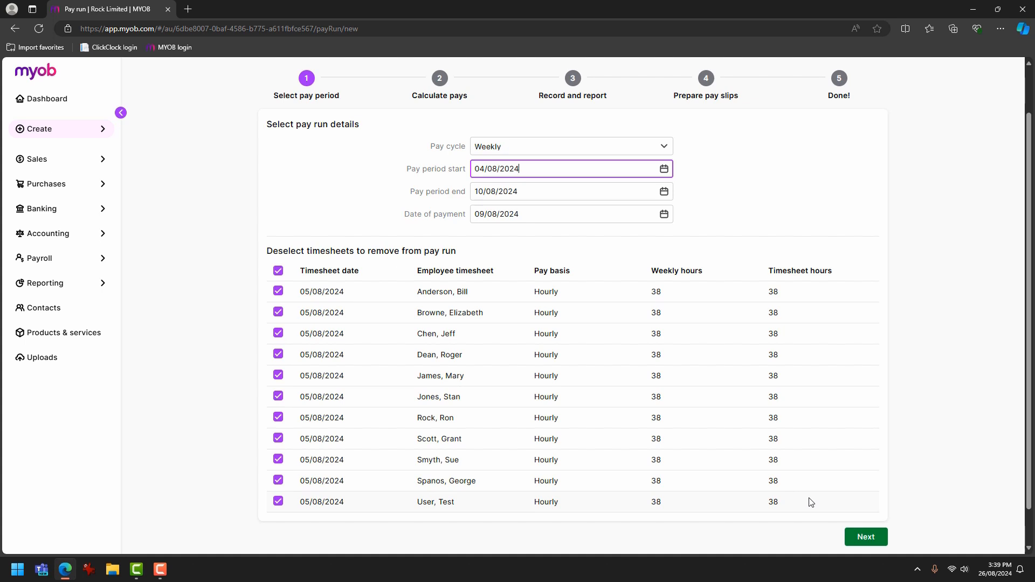
pyautogui.click(858, 537)
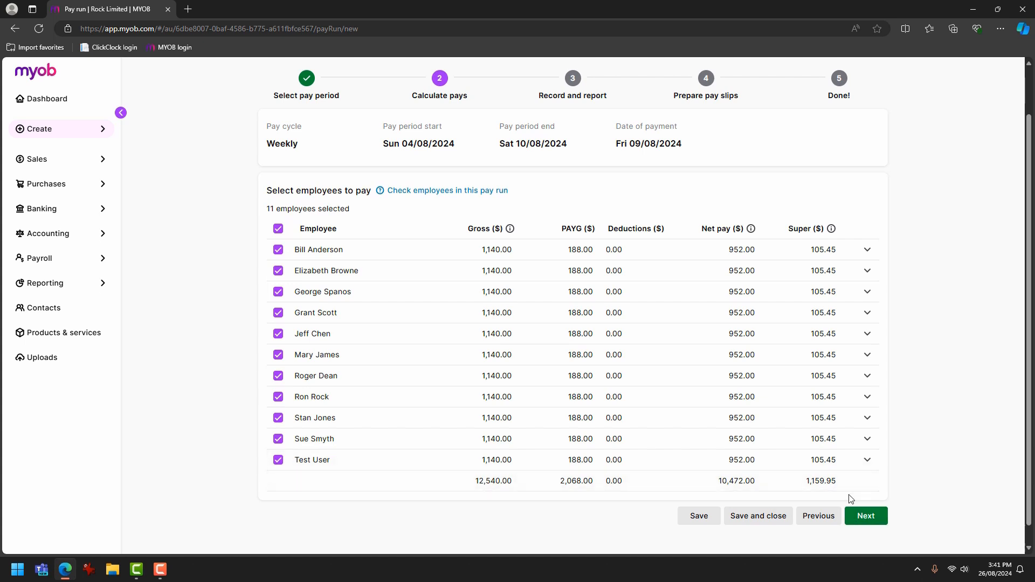
pyautogui.click(867, 517)
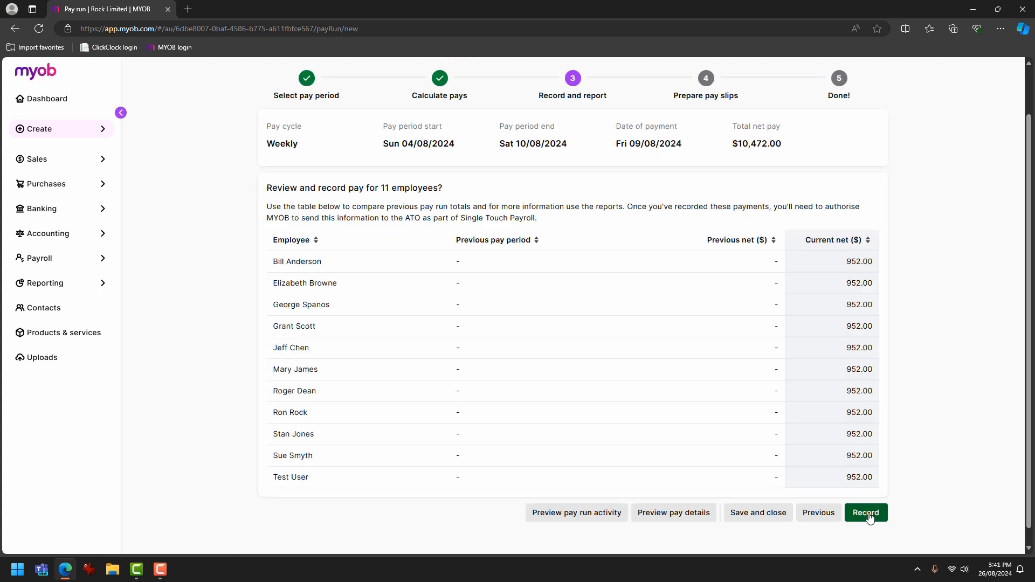